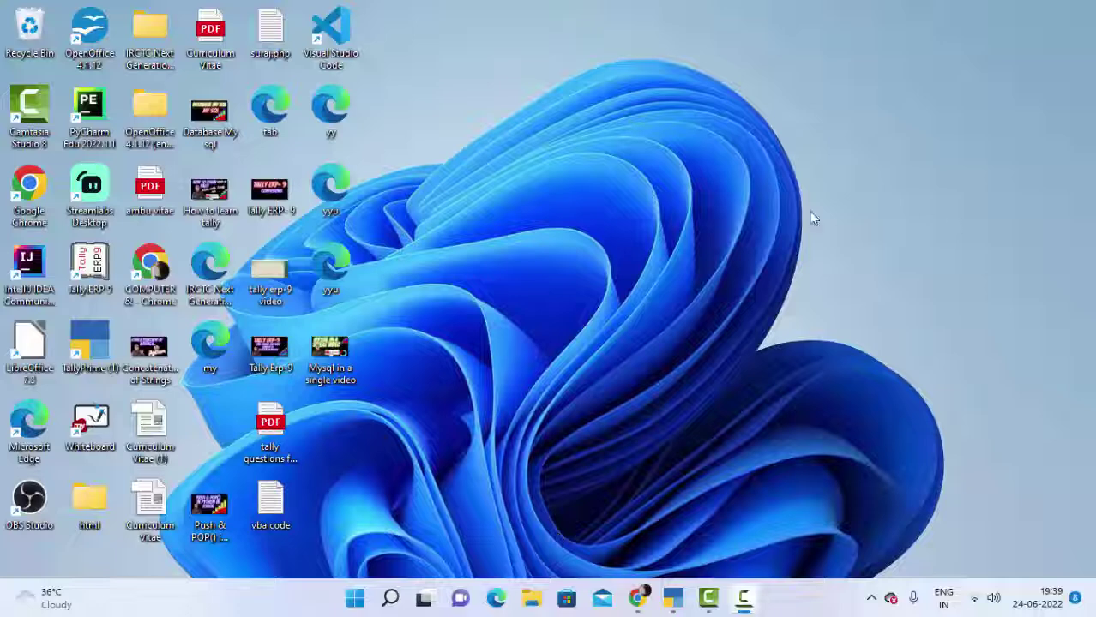
# Refresh the desktop several times from its right-click menu.
pyautogui.rightClick(533, 135)
pyautogui.click(549, 154)
pyautogui.rightClick(548, 144)
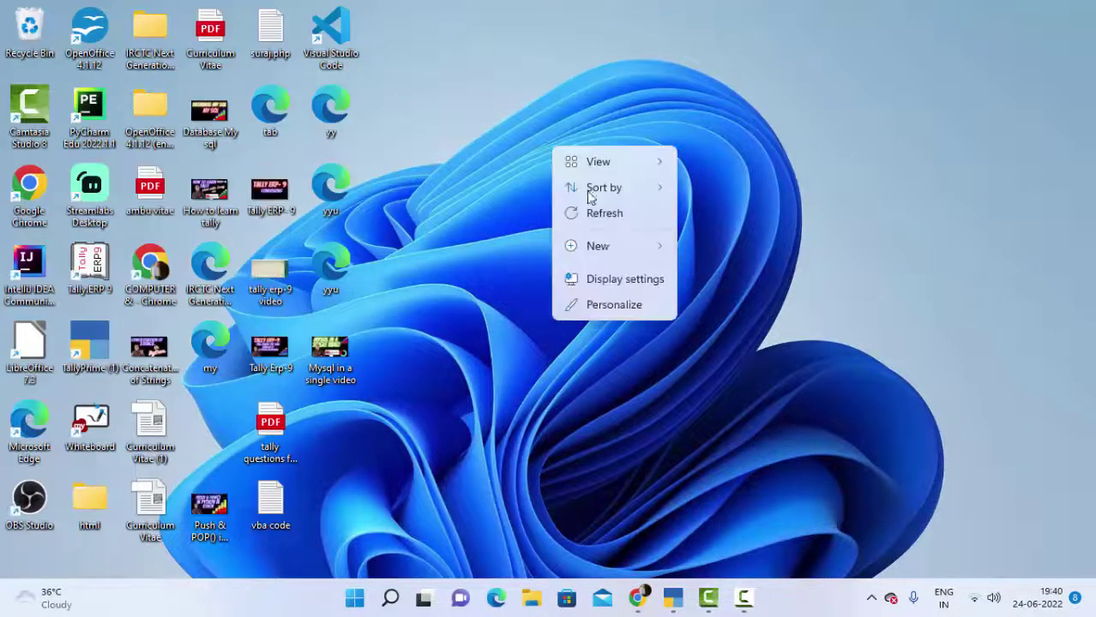
pyautogui.click(617, 213)
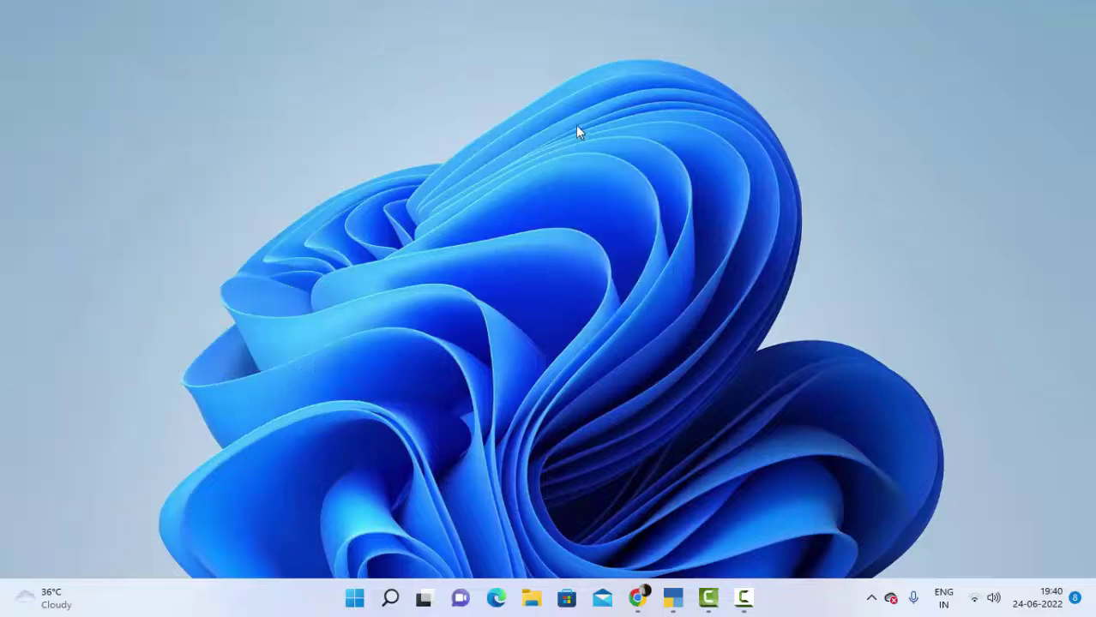
pyautogui.rightClick(576, 126)
pyautogui.click(628, 193)
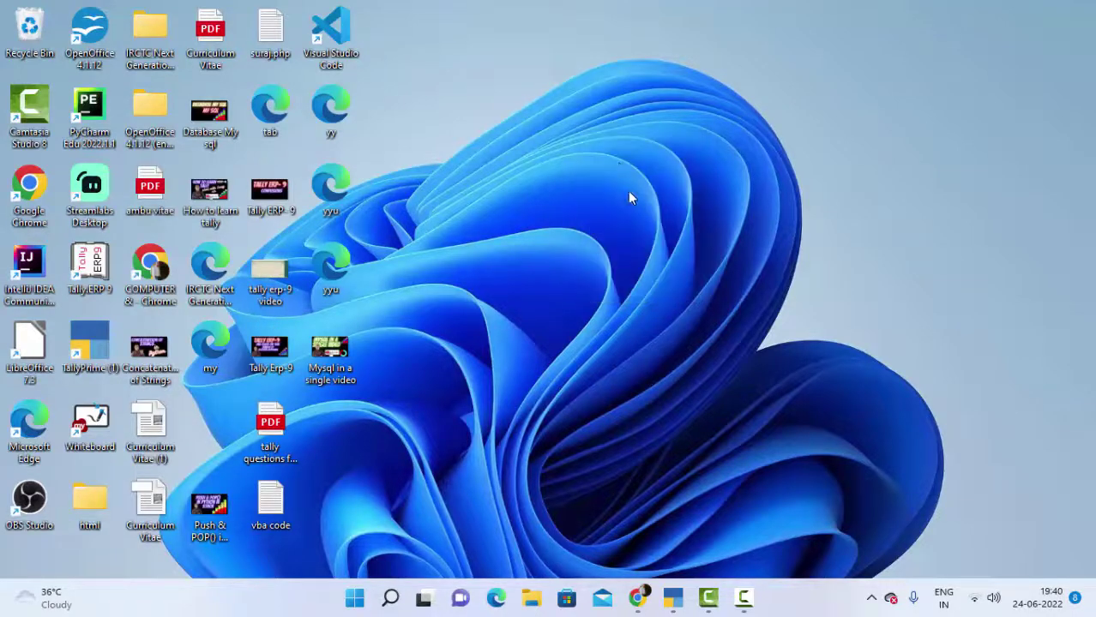
pyautogui.rightClick(585, 110)
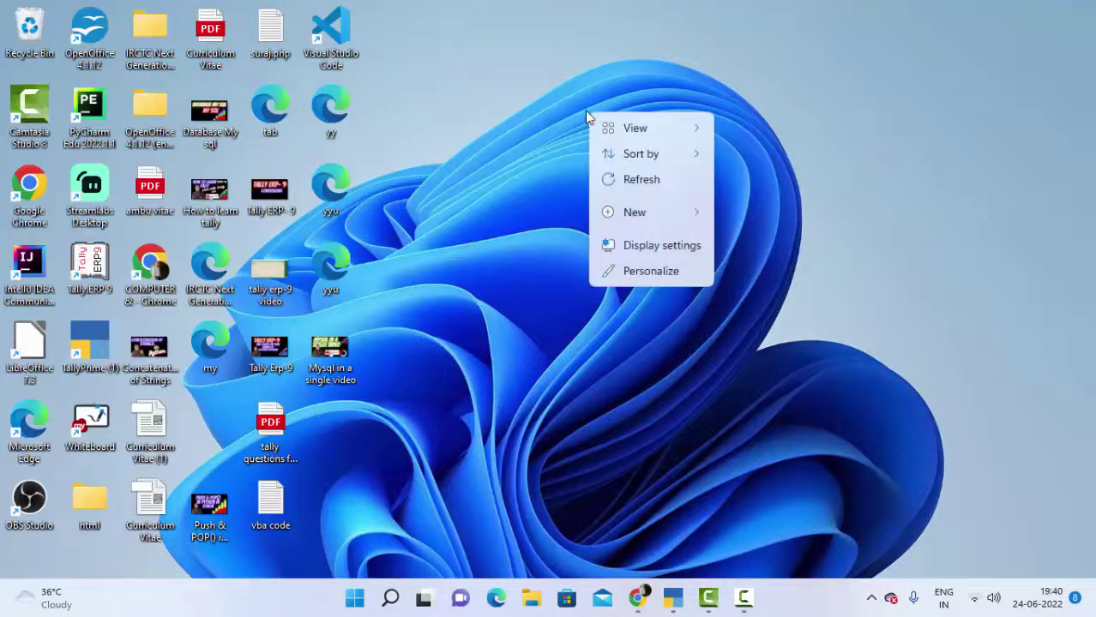
pyautogui.click(625, 192)
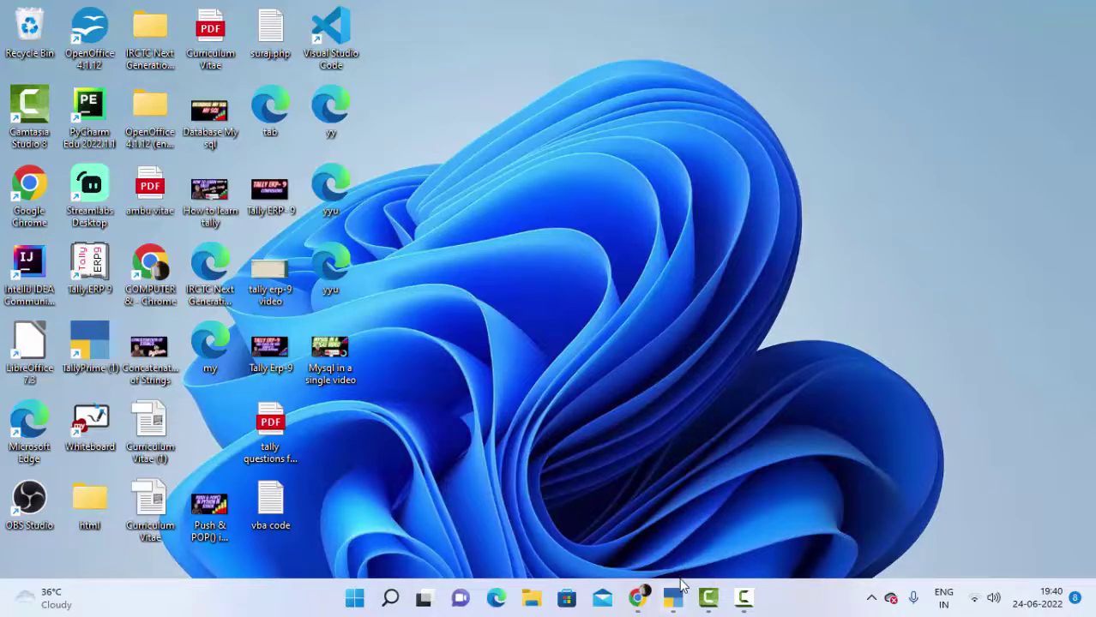
# Bring TallyPrime forward and open Indian Shop's Company Features with all features shown.
pyautogui.moveTo(680, 582)
pyautogui.click(634, 515)
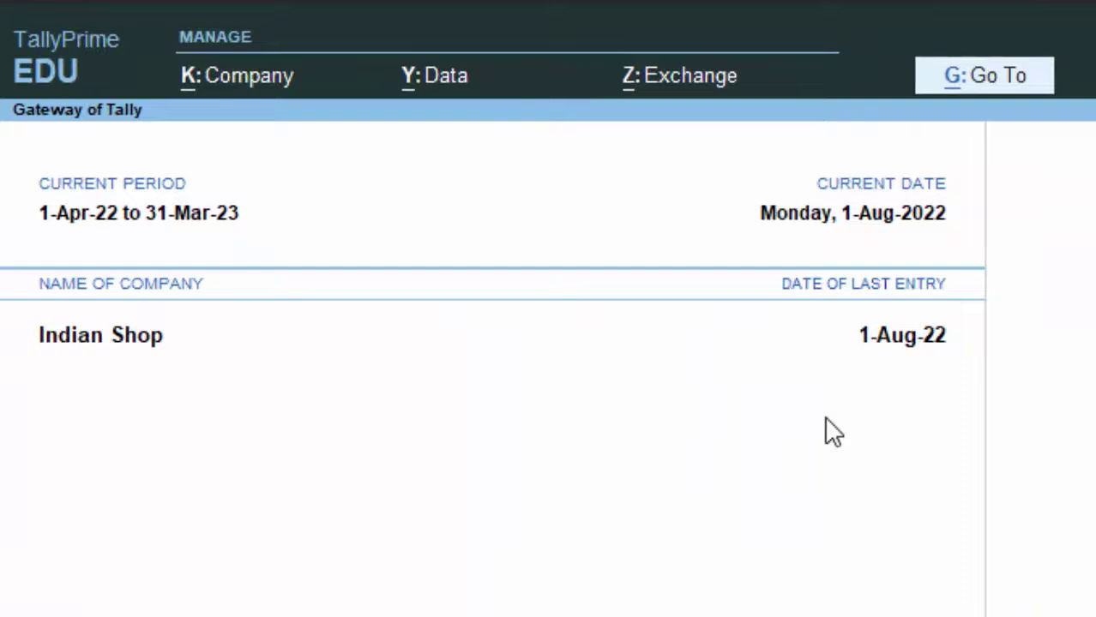
pyautogui.press('F11')
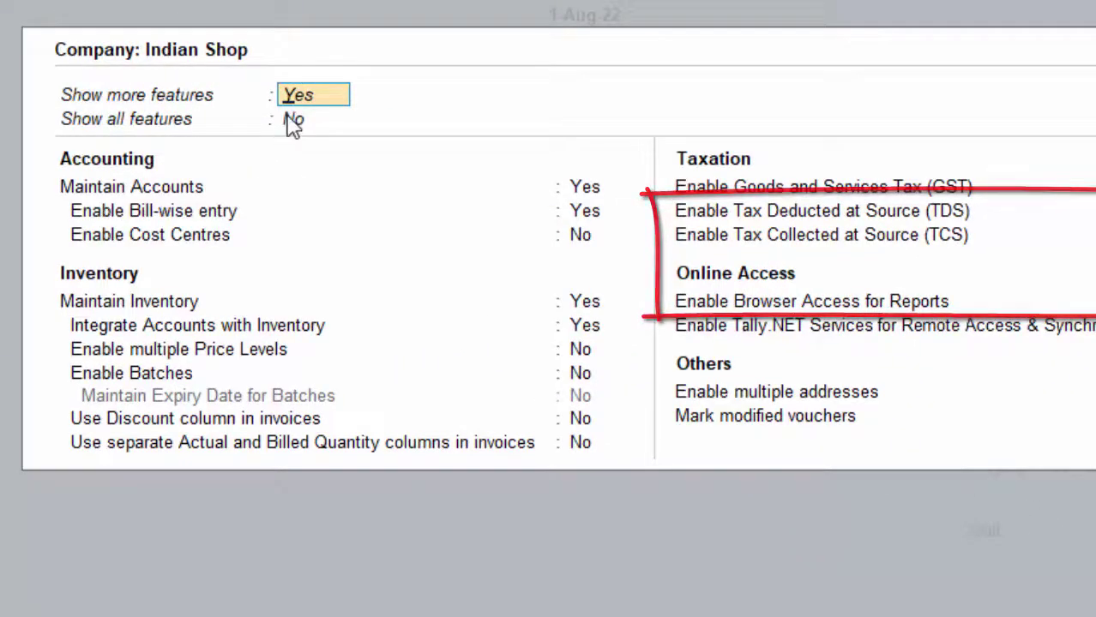
pyautogui.click(290, 120)
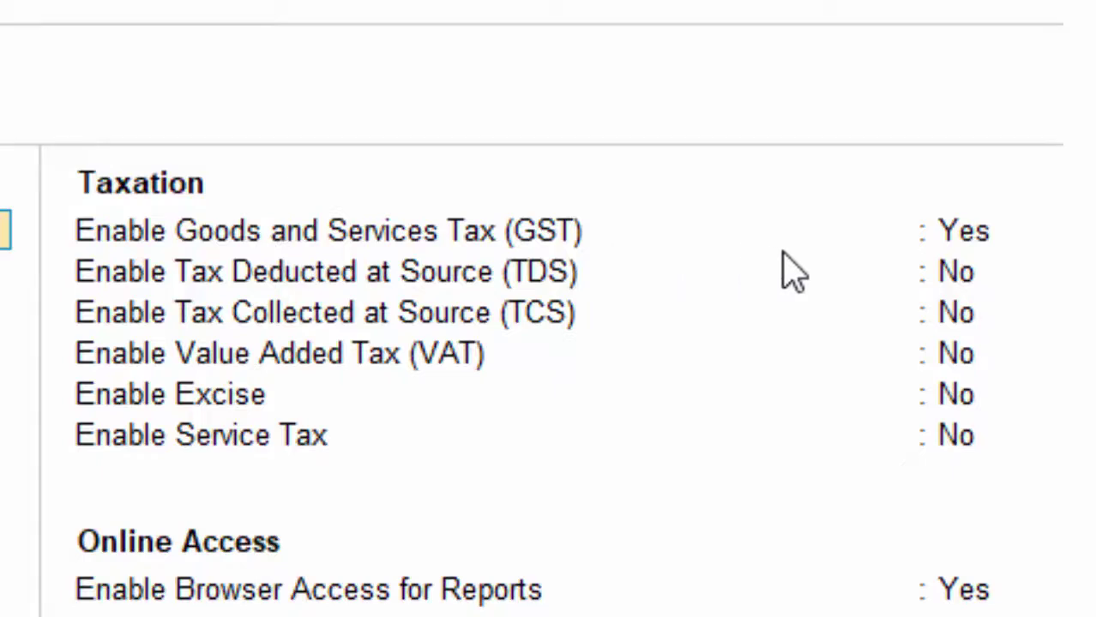
# Enable GST keeping Uttar Pradesh and Regular registration, with Quarterly GSTR1 periodicity.
pyautogui.click(953, 233)
pyautogui.write('y')
pyautogui.press('Return')
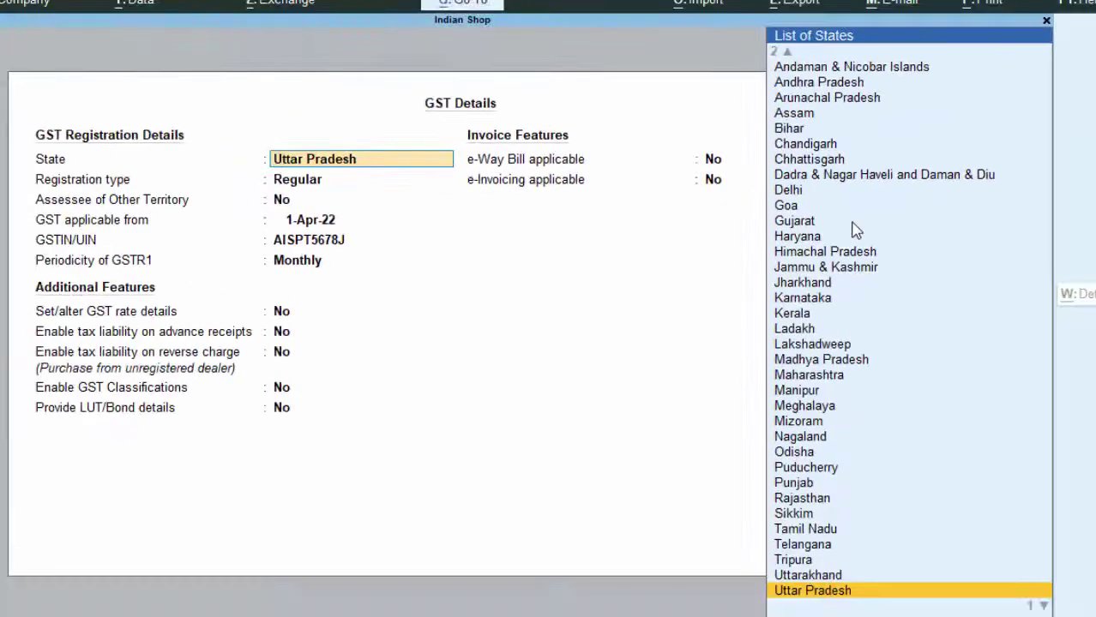
pyautogui.press('Return')
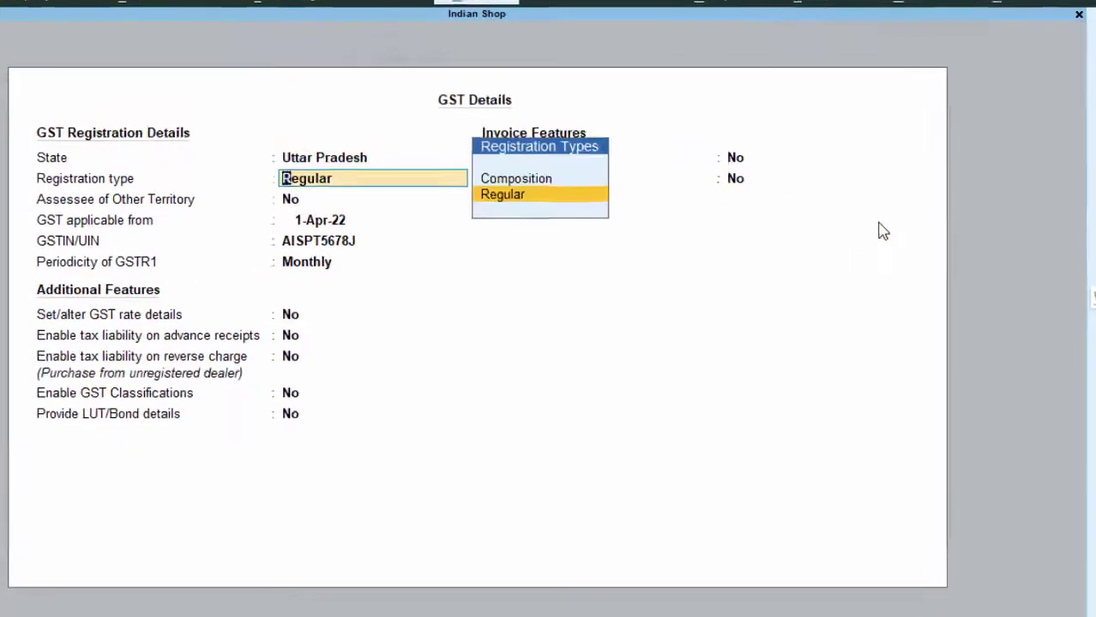
pyautogui.press('Return')
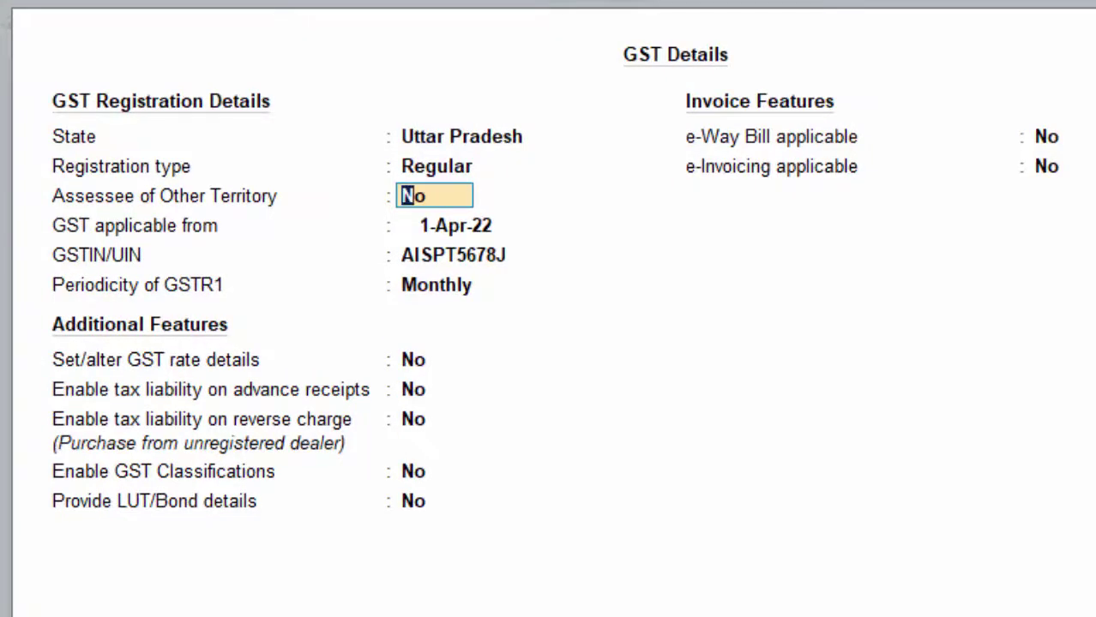
pyautogui.press('Return')
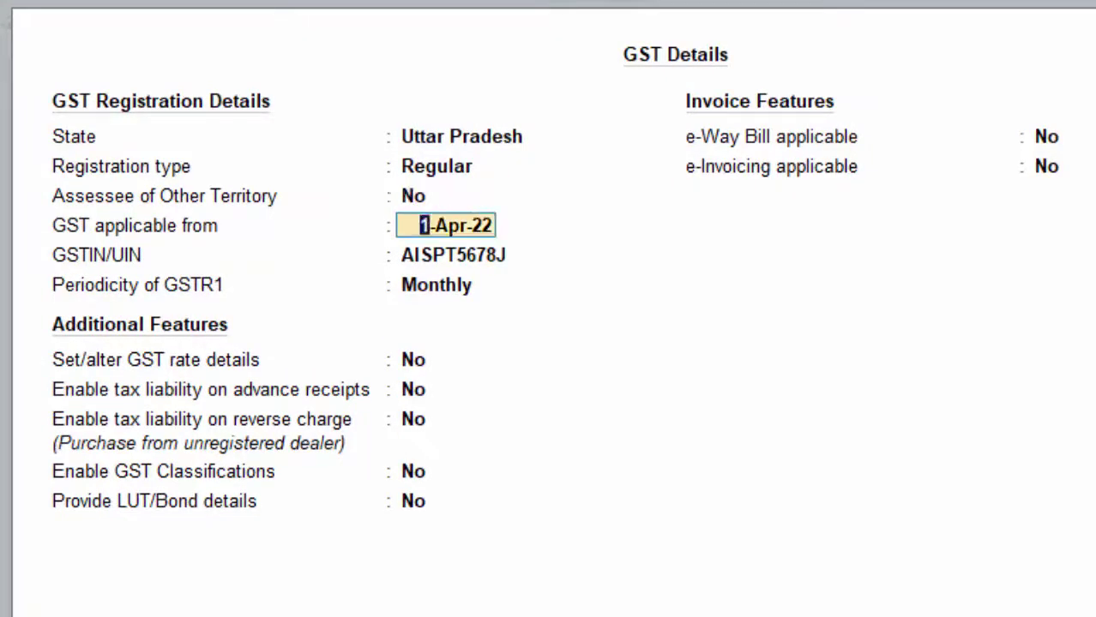
pyautogui.press('Return')
pyautogui.press('Return')
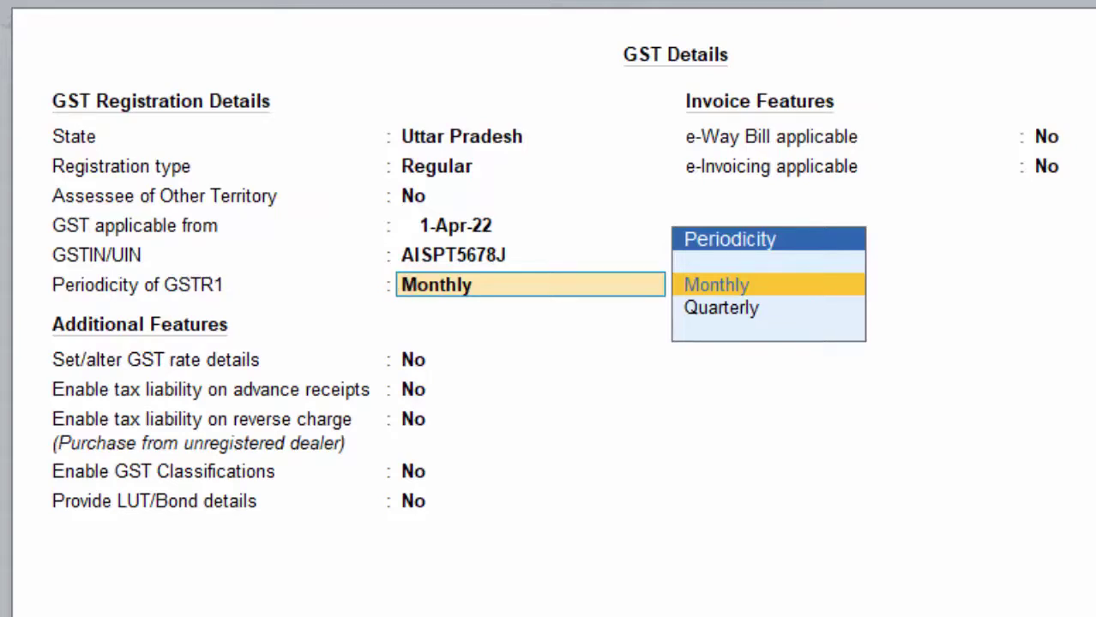
pyautogui.press('Down')
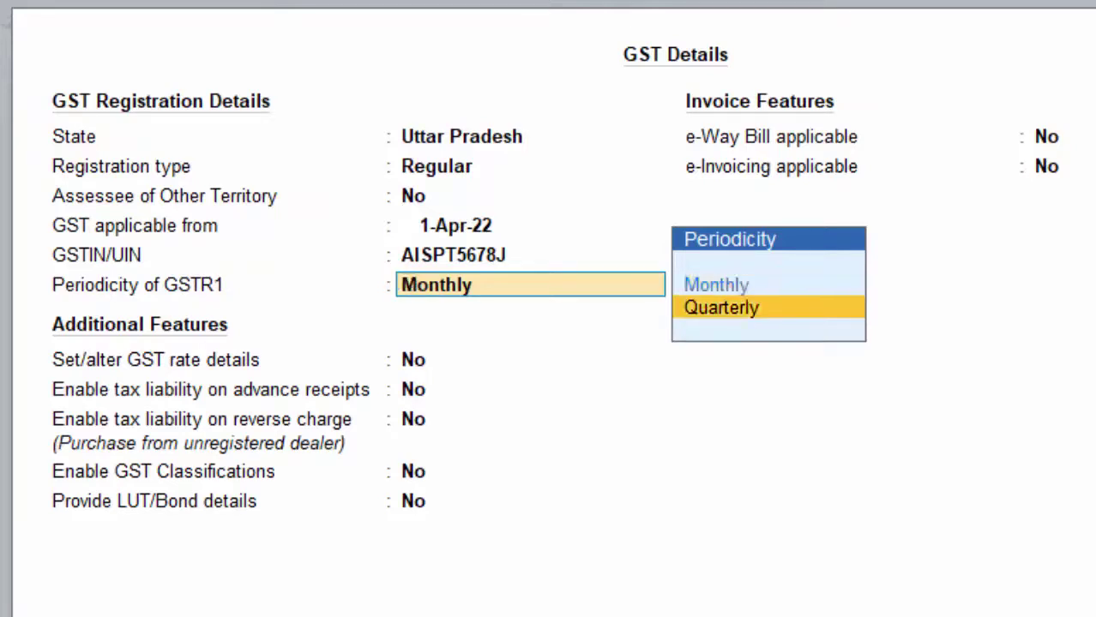
pyautogui.press('Return')
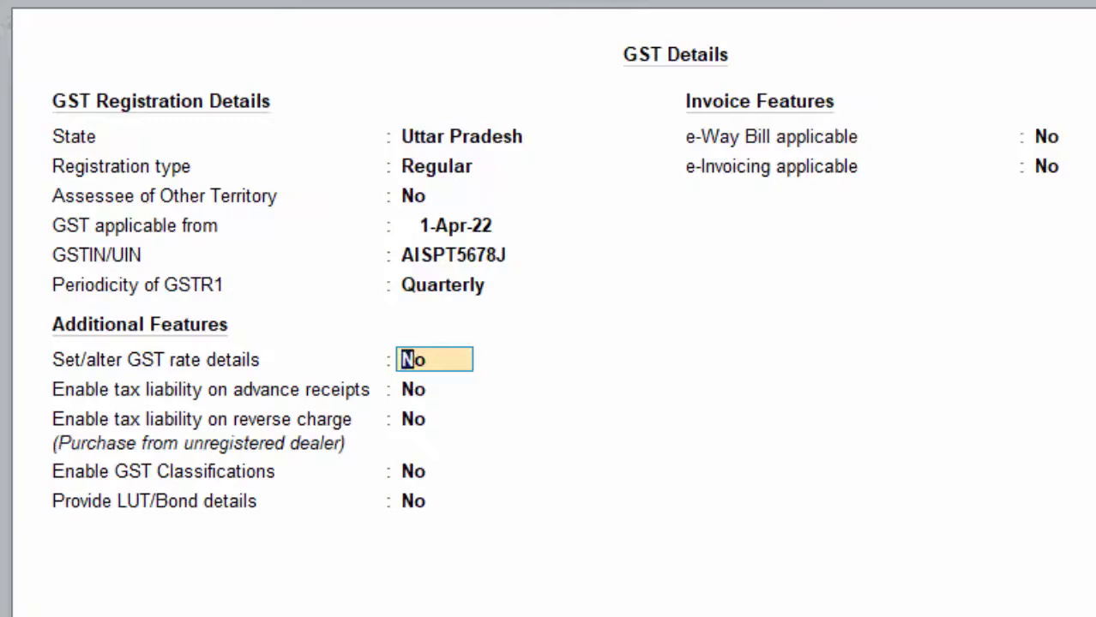
# Enable GST rate details with 28% integrated tax and 14% central and state tax.
pyautogui.write('y')
pyautogui.press('Return')
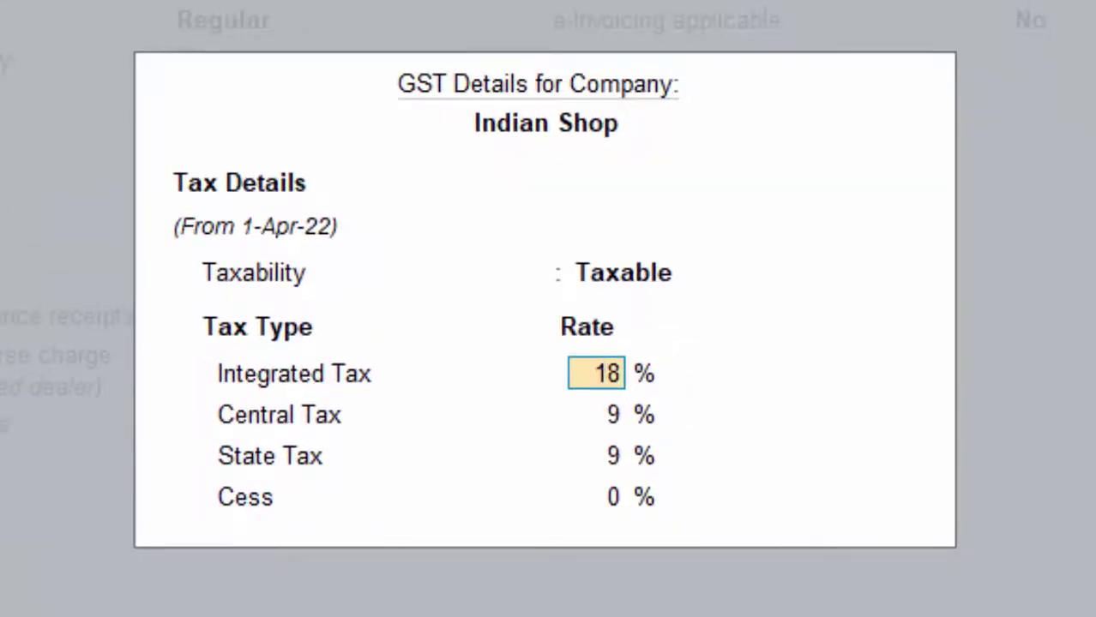
pyautogui.write('2')
pyautogui.write('8')
pyautogui.press('Return')
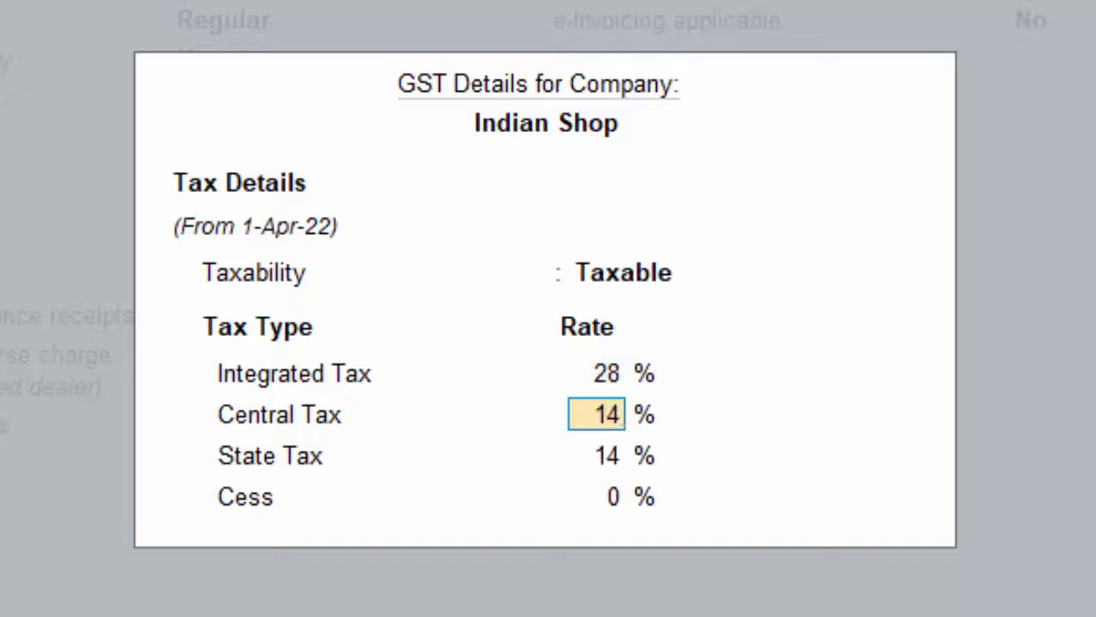
pyautogui.press('Return')
pyautogui.press('Return')
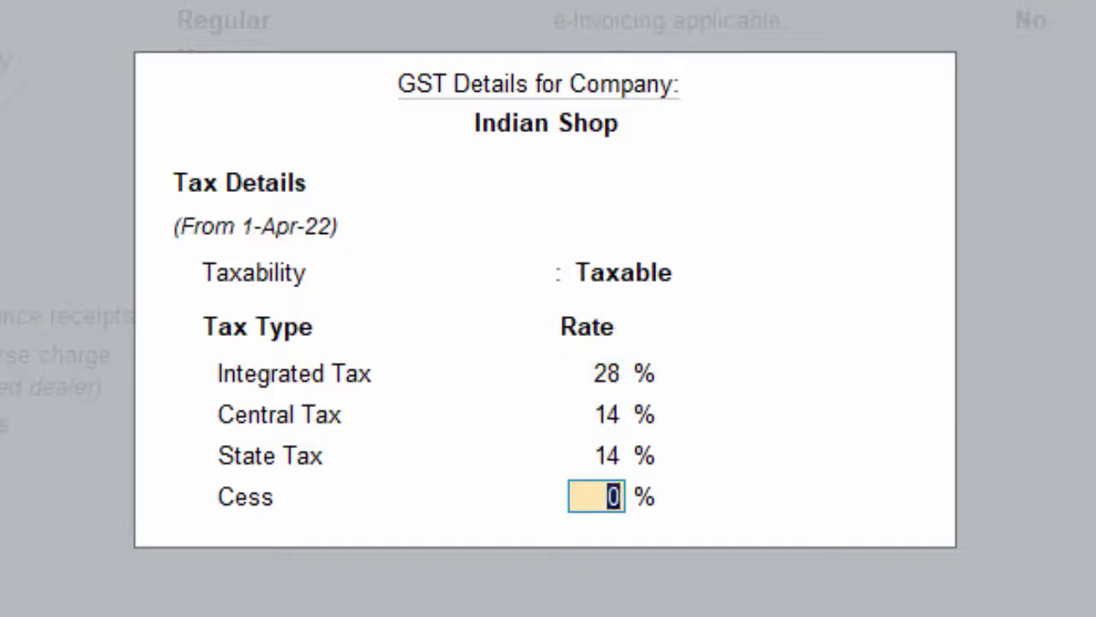
pyautogui.press('Return')
pyautogui.press('Return')
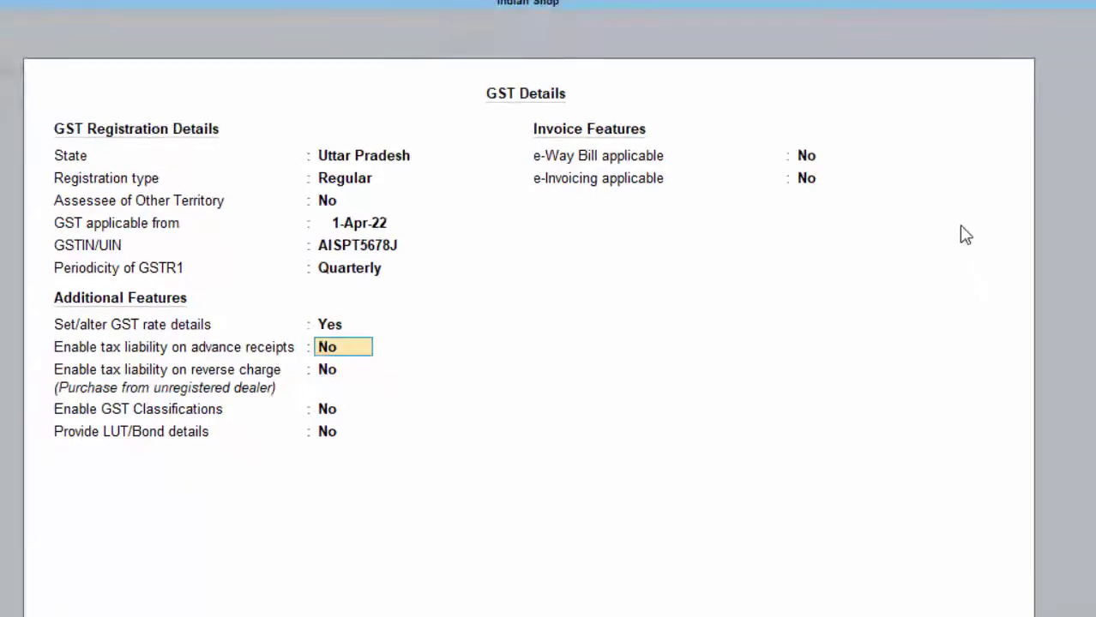
pyautogui.press('Return')
# Save the GST company features and start a new voucher, changing its type to Purchase.
pyautogui.press('Return')
pyautogui.press('Return')
pyautogui.press('Return')
pyautogui.press('Return')
pyautogui.press('Return')
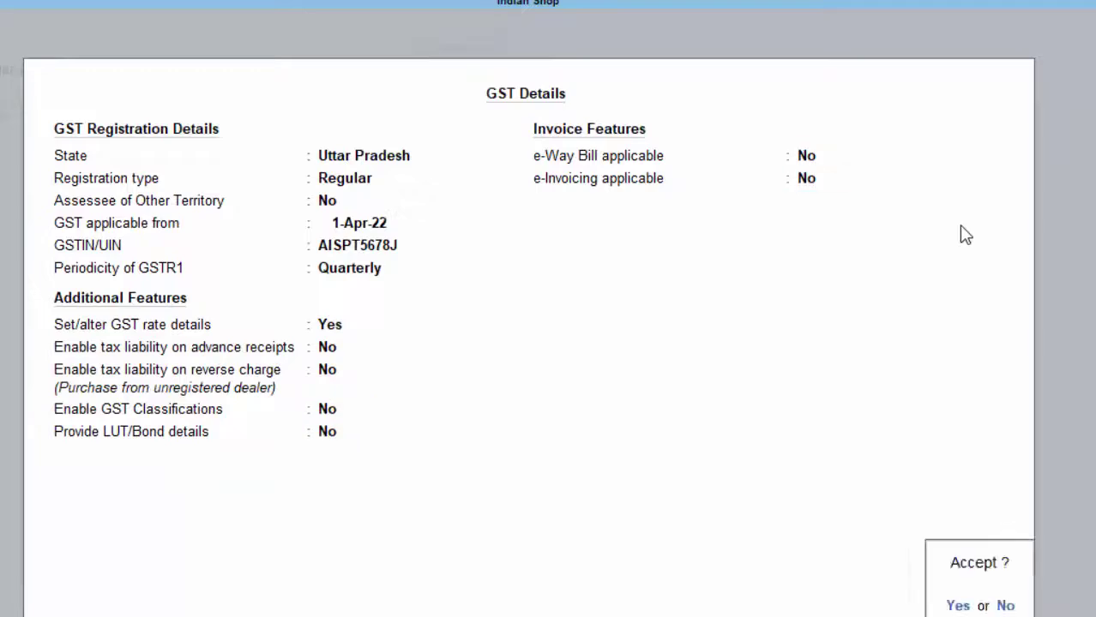
pyautogui.press('Return')
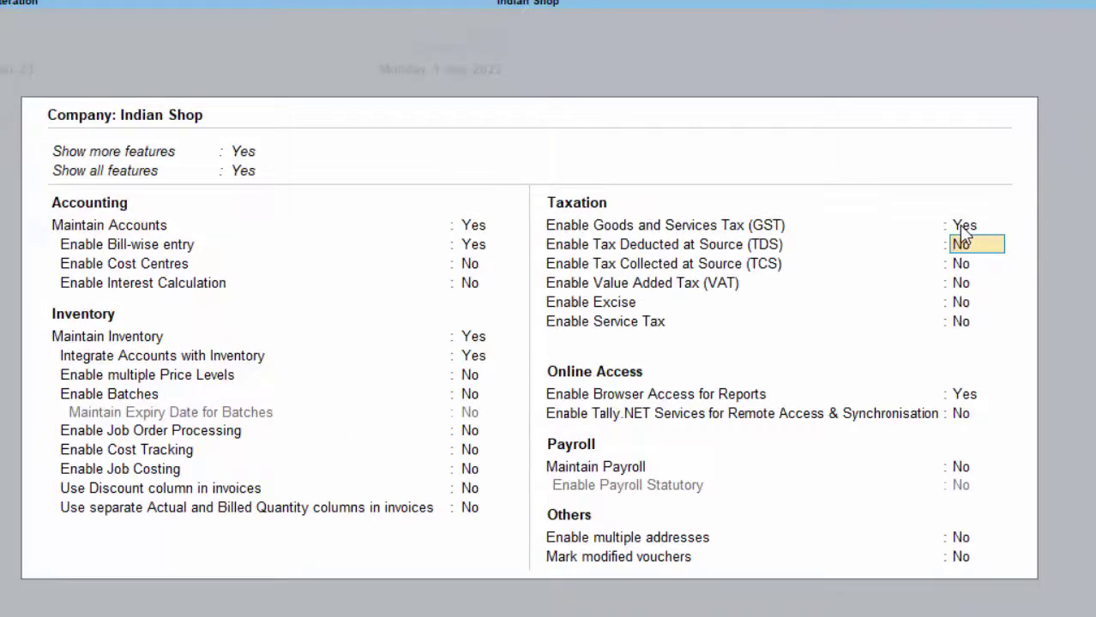
pyautogui.hotkey('ctrl', 'a')
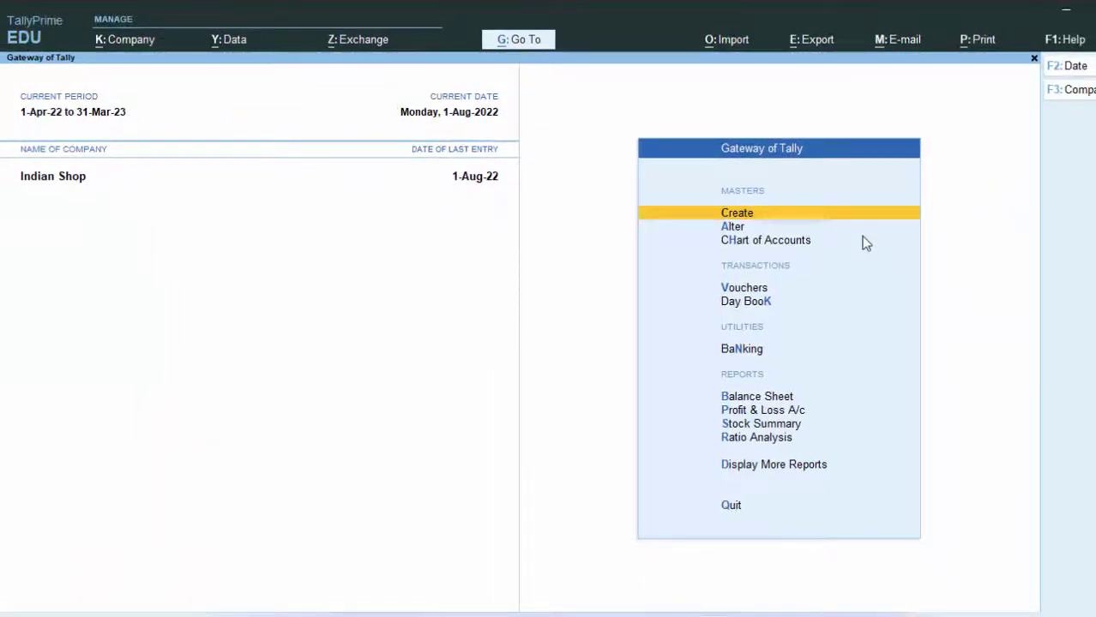
pyautogui.press('v')
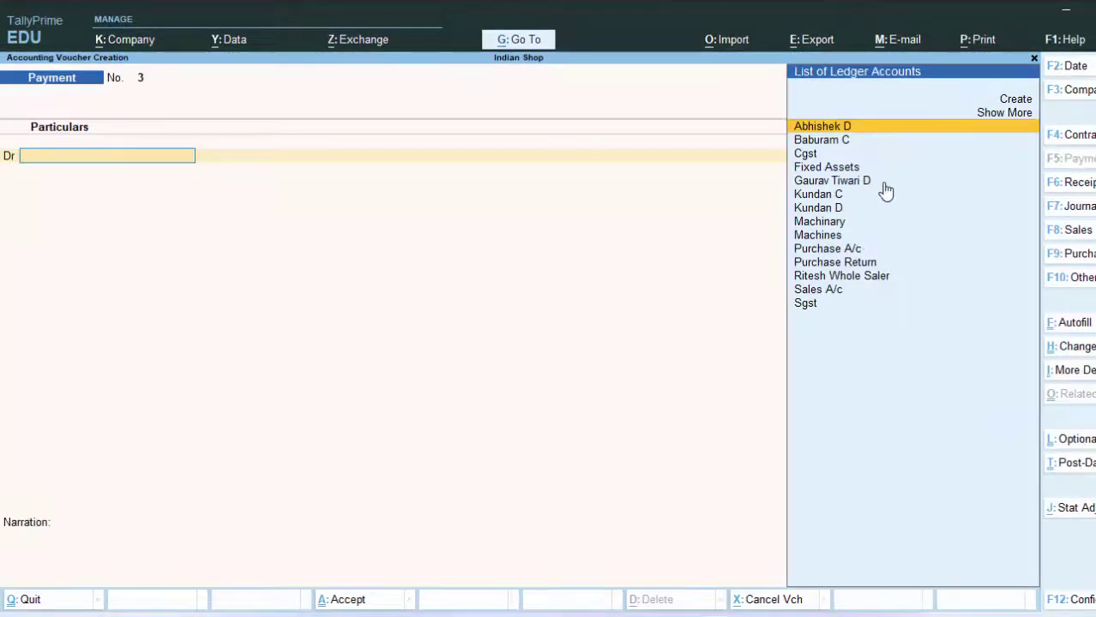
pyautogui.click(1087, 262)
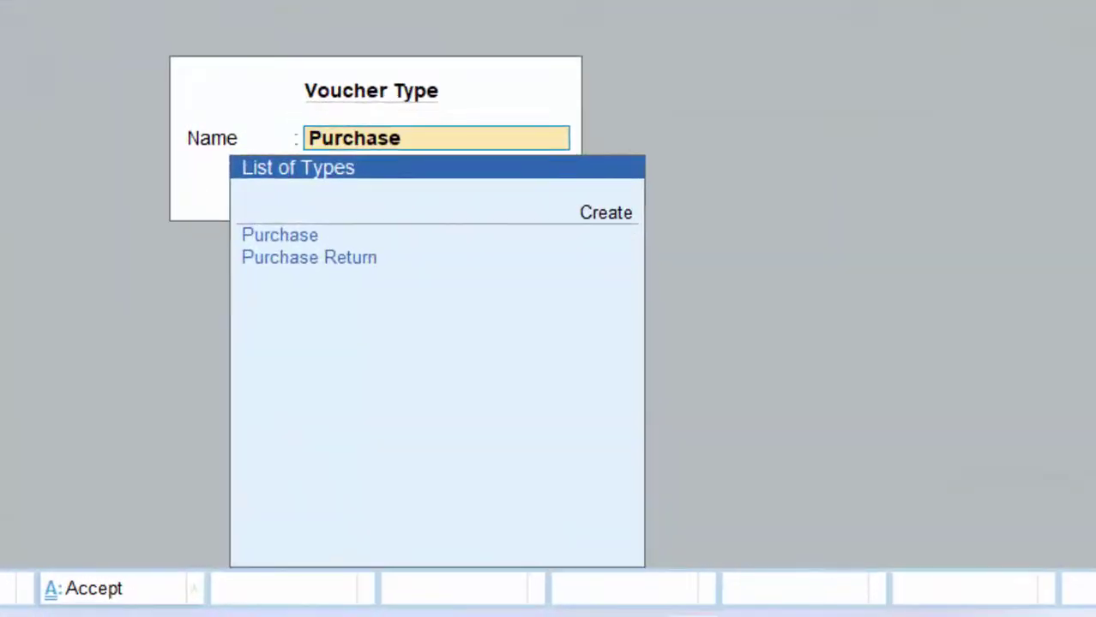
# Start a purchase with supplier invoice 876 dated 1-Aug-22, supplier as party, Purchase A/c ledger.
pyautogui.press('Return')
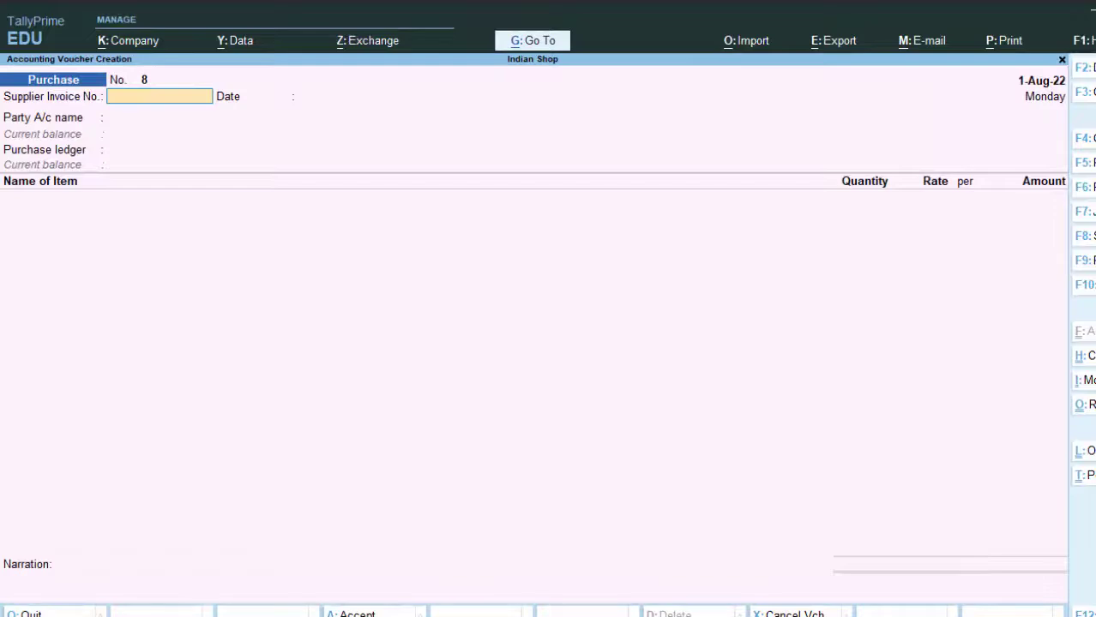
pyautogui.write('86876')
pyautogui.press('Return')
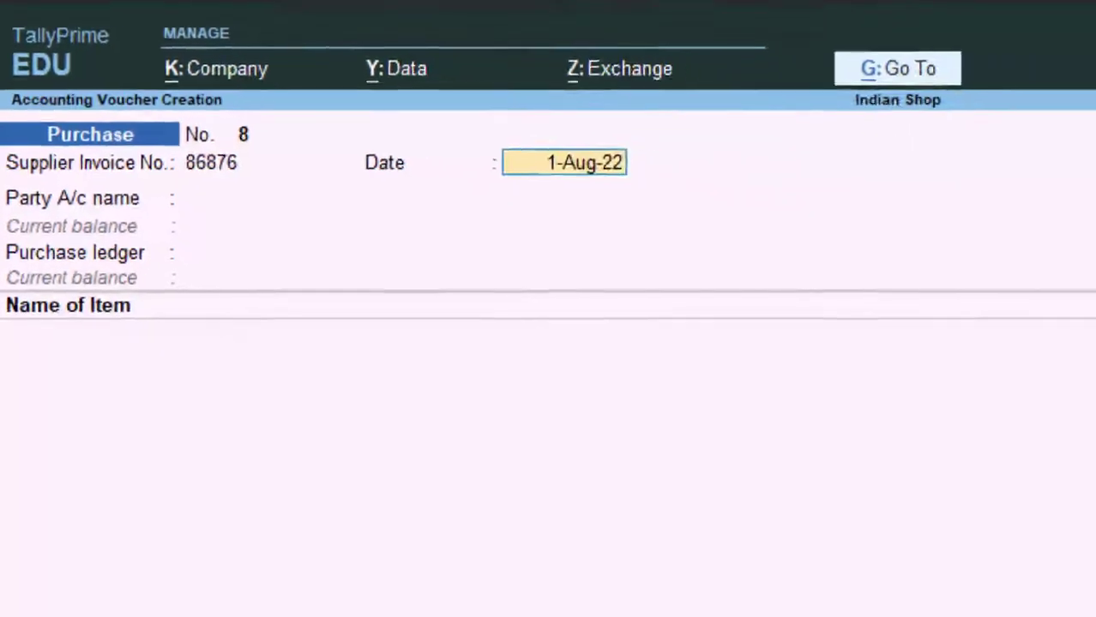
pyautogui.press('Return')
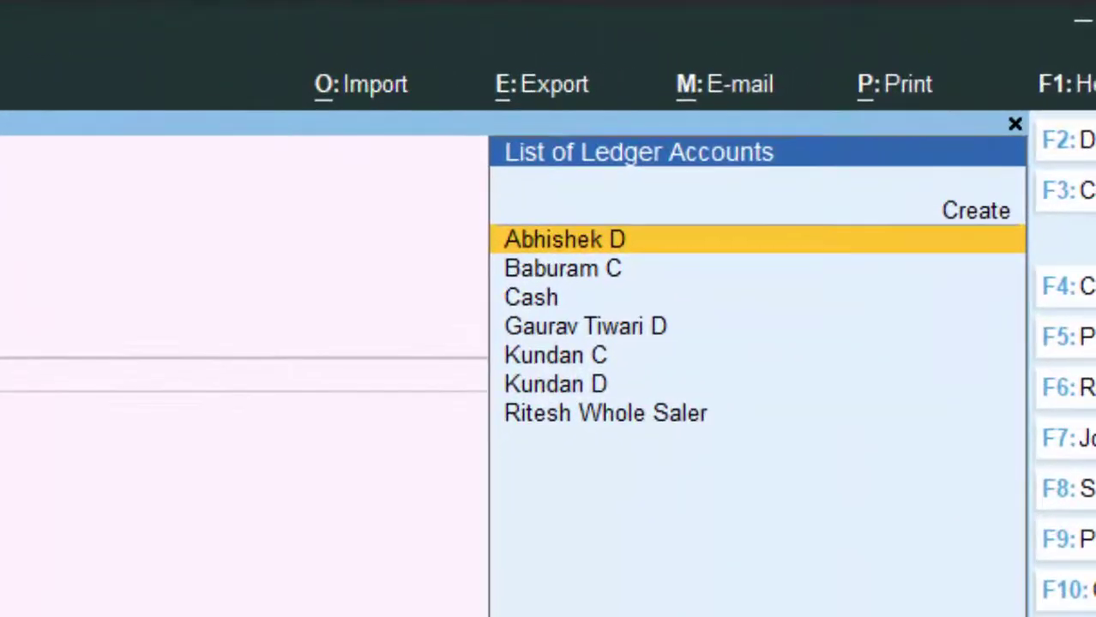
pyautogui.press('Down')
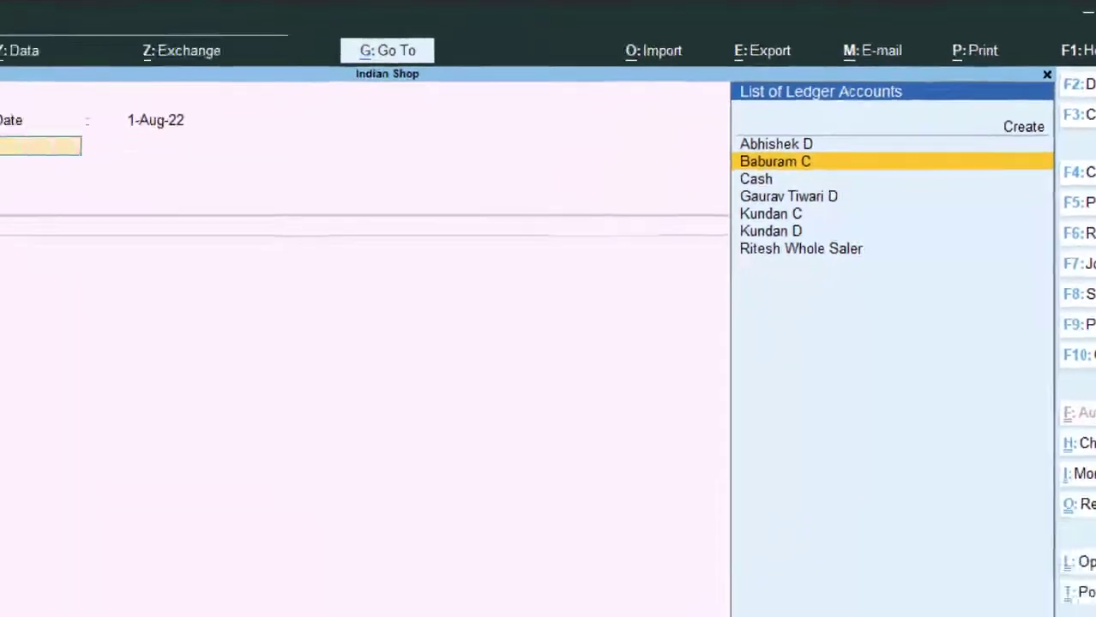
pyautogui.press('Return')
pyautogui.press('Return')
pyautogui.press('Return')
pyautogui.press('Return')
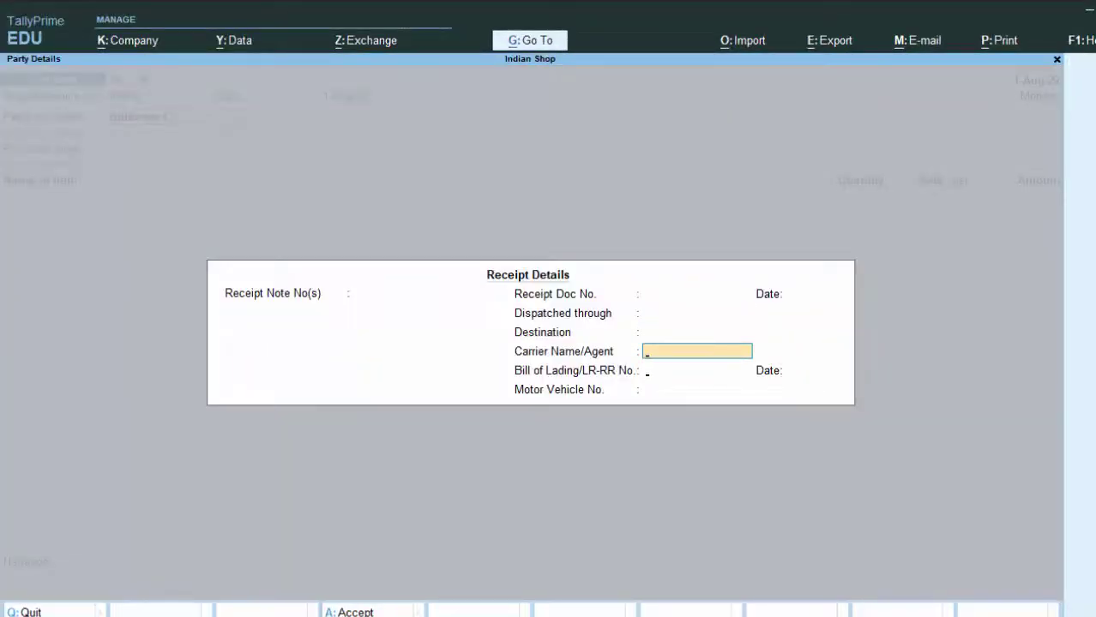
pyautogui.press('Return')
pyautogui.press('Return')
pyautogui.press('Return')
pyautogui.press('Return')
pyautogui.press('Return')
pyautogui.press('Return')
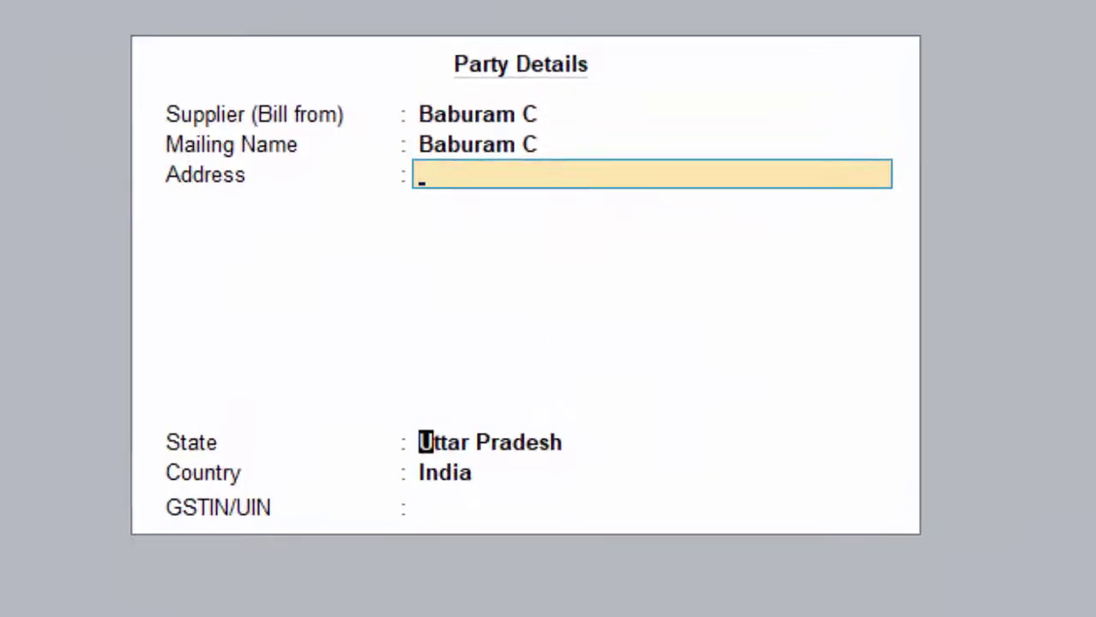
pyautogui.press('Return')
pyautogui.press('Return')
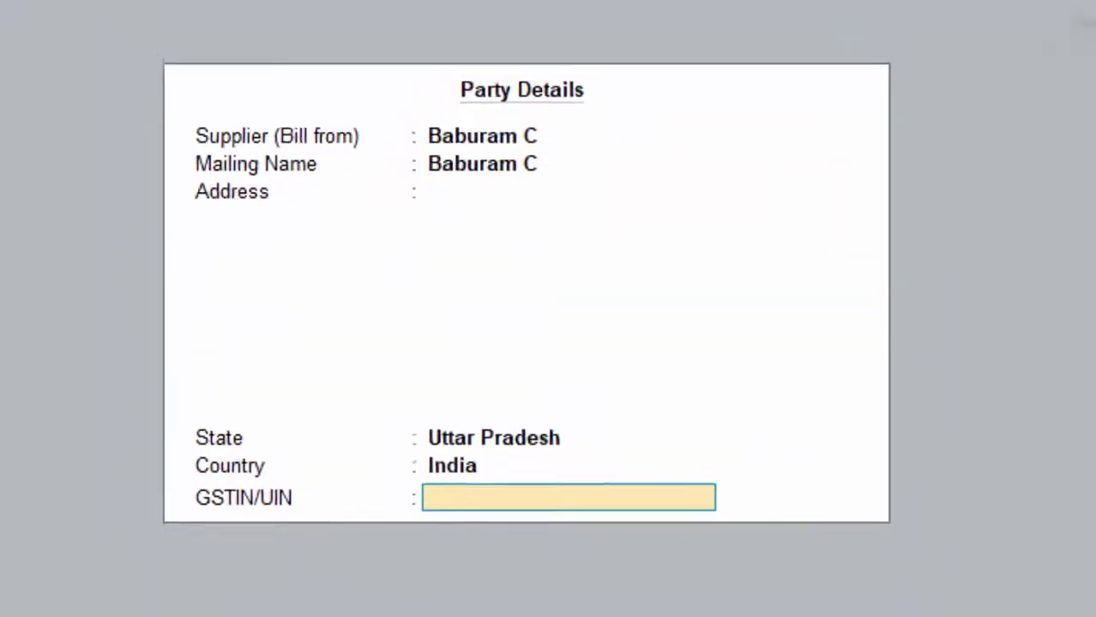
pyautogui.press('Return')
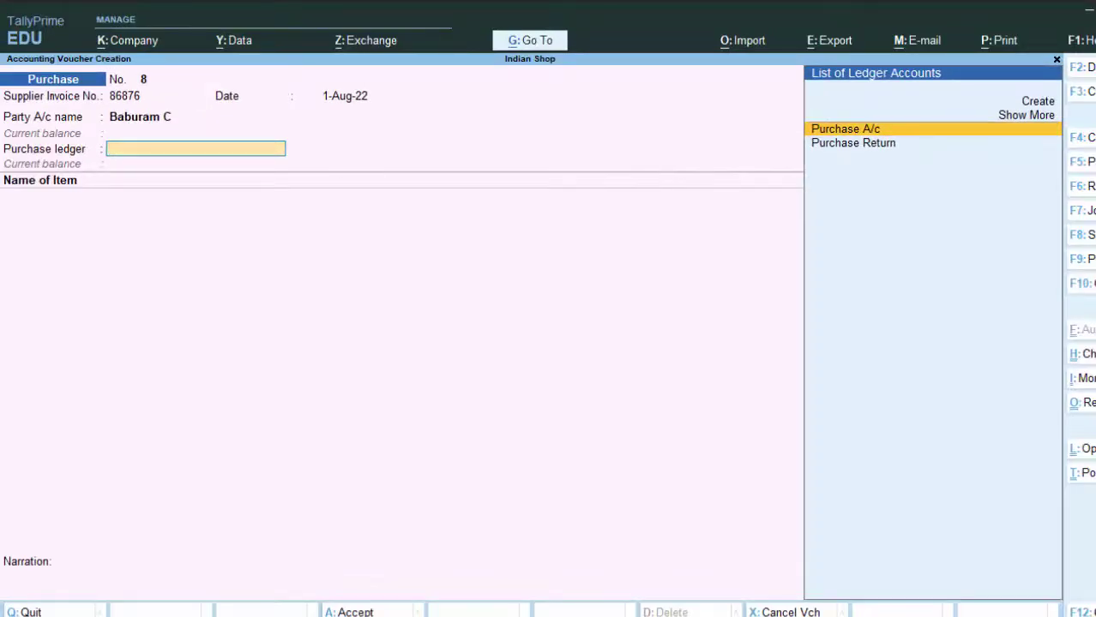
pyautogui.press('Return')
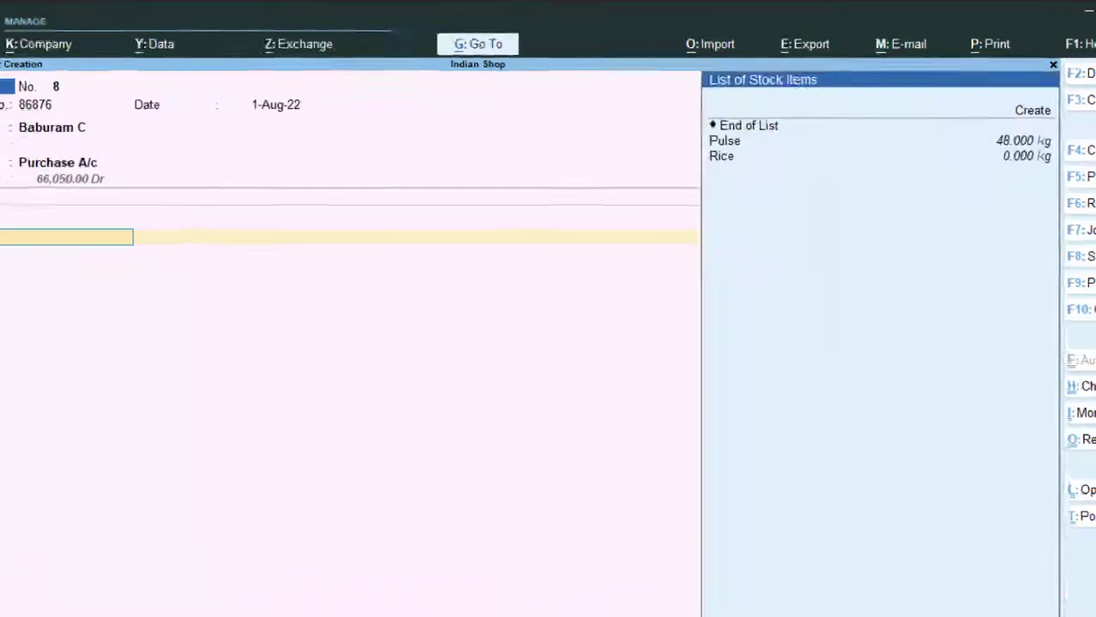
# Add Pulse 50 kg at 100 and Rice 200 kg at 35, totalling 12,000.00.
pyautogui.press('Down')
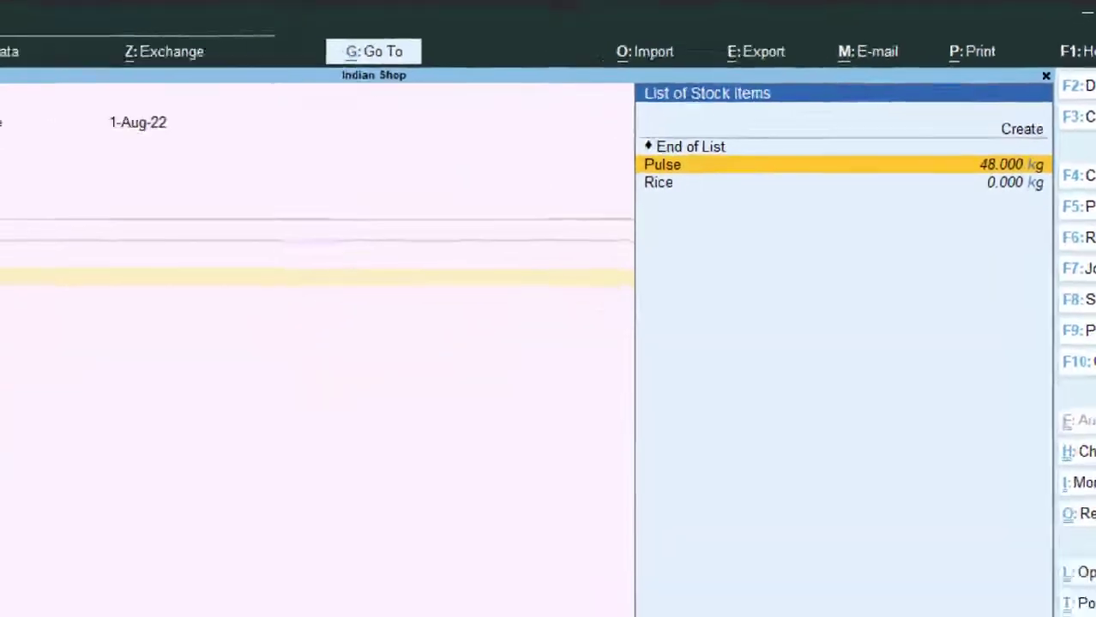
pyautogui.press('Return')
pyautogui.write('50')
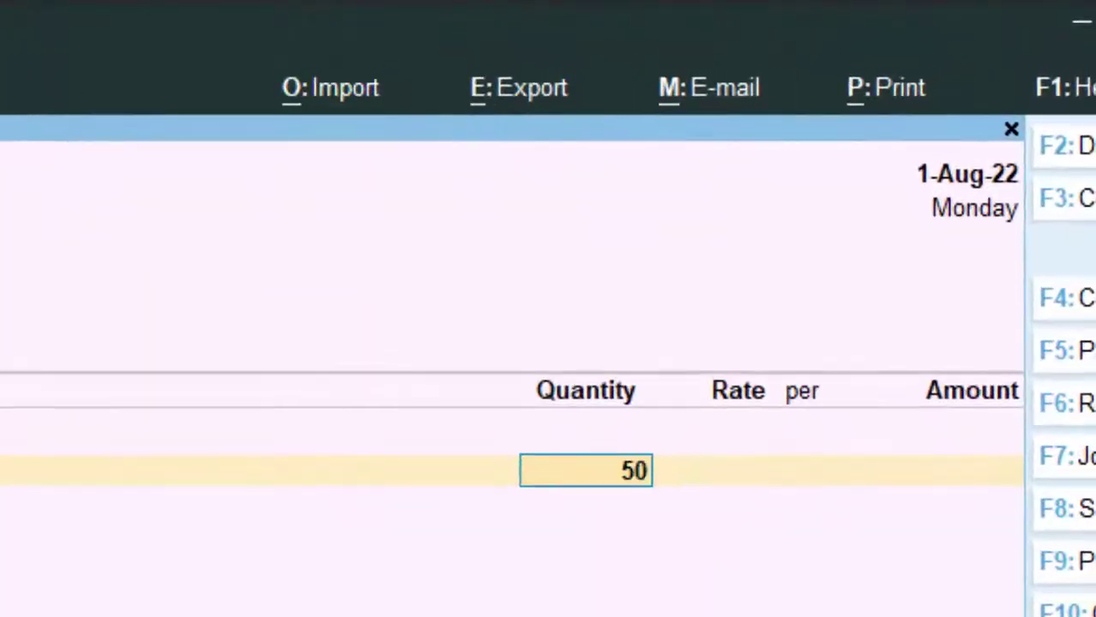
pyautogui.press('Return')
pyautogui.press('Return')
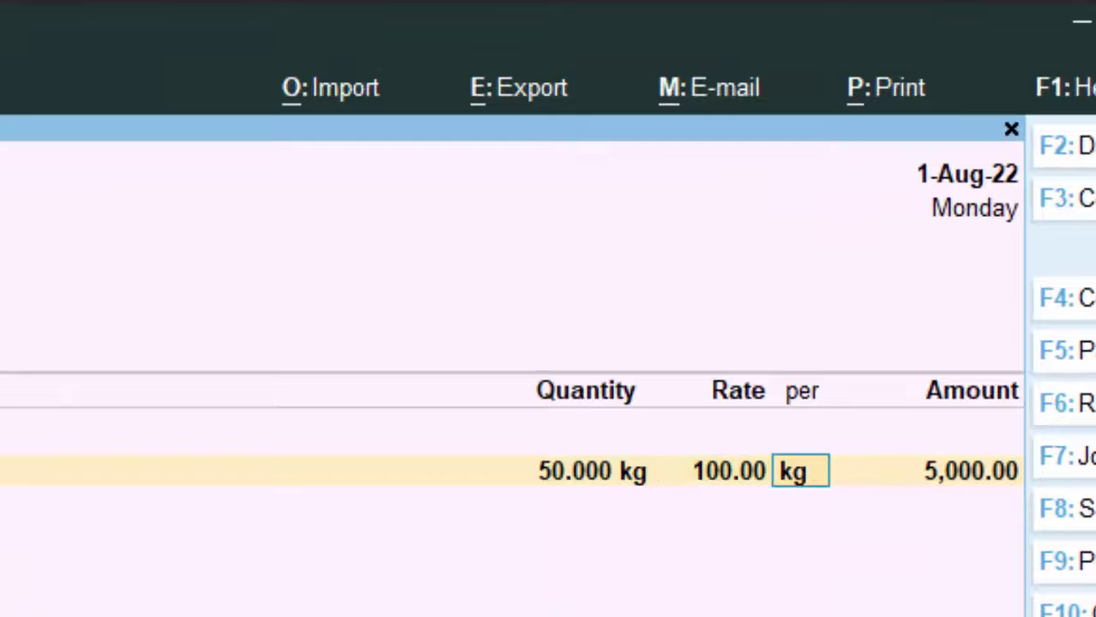
pyautogui.press('Return')
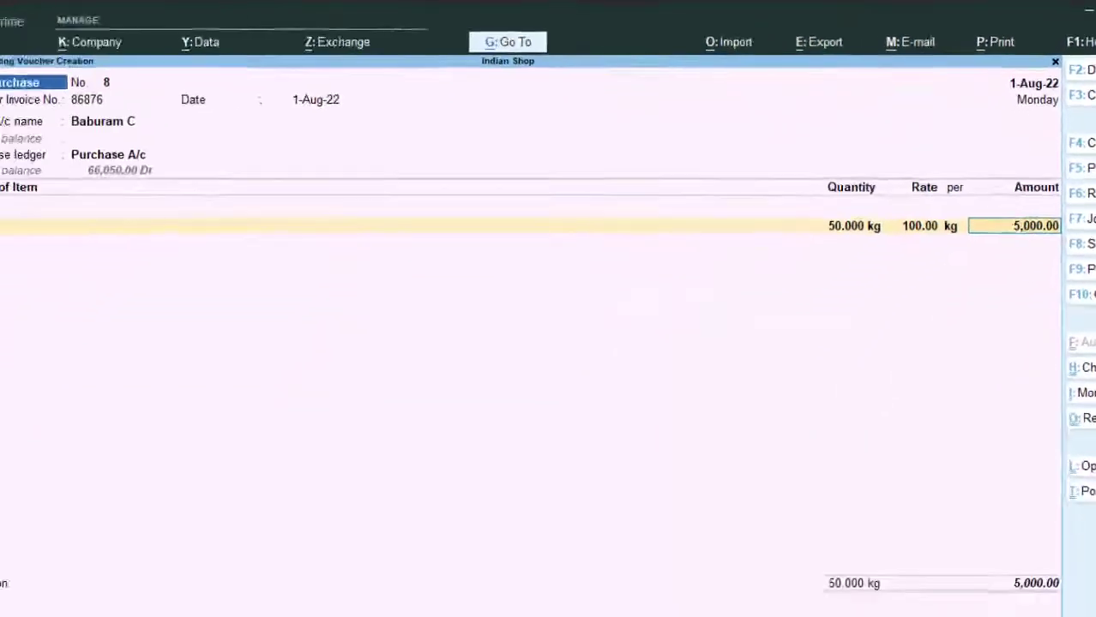
pyautogui.press('Return')
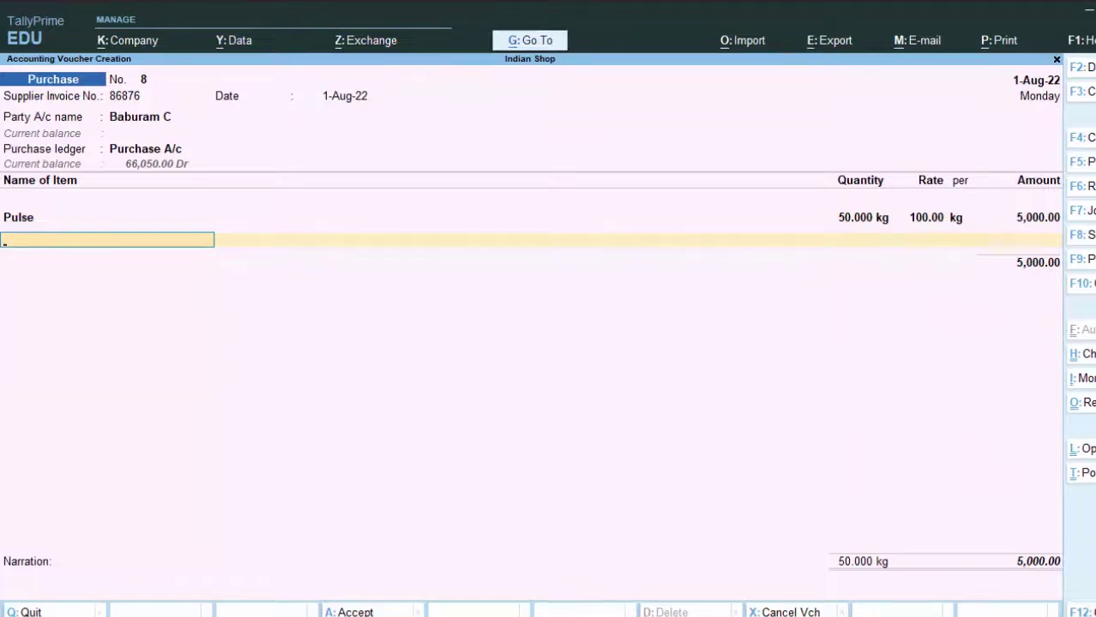
pyautogui.press('Return')
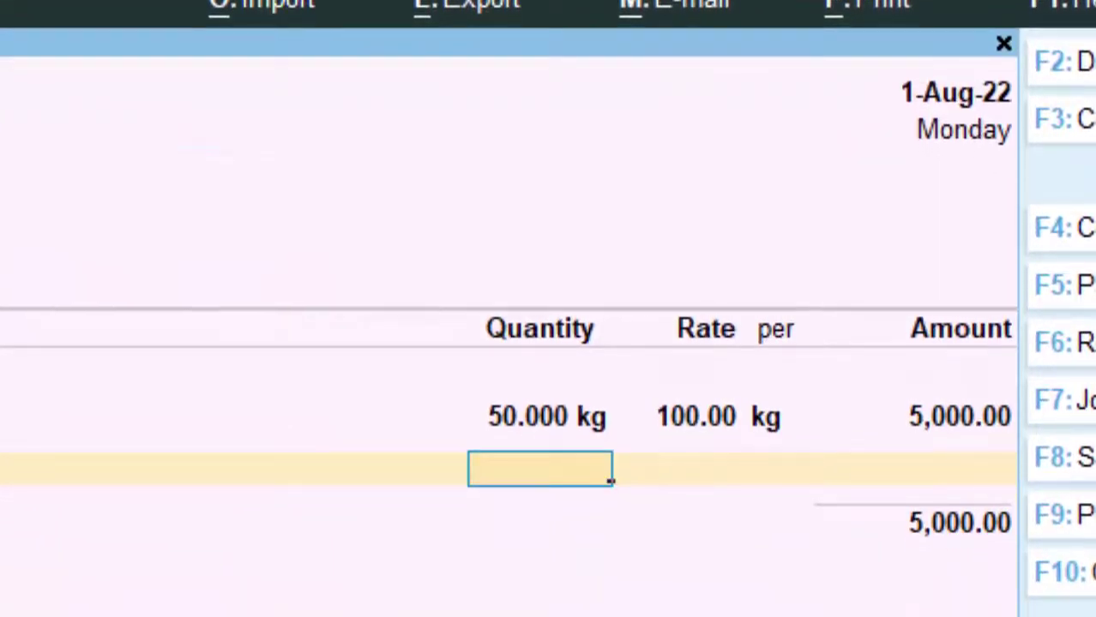
pyautogui.write('2')
pyautogui.write('00')
pyautogui.press('Return')
pyautogui.press('Return')
pyautogui.press('BackSpace')
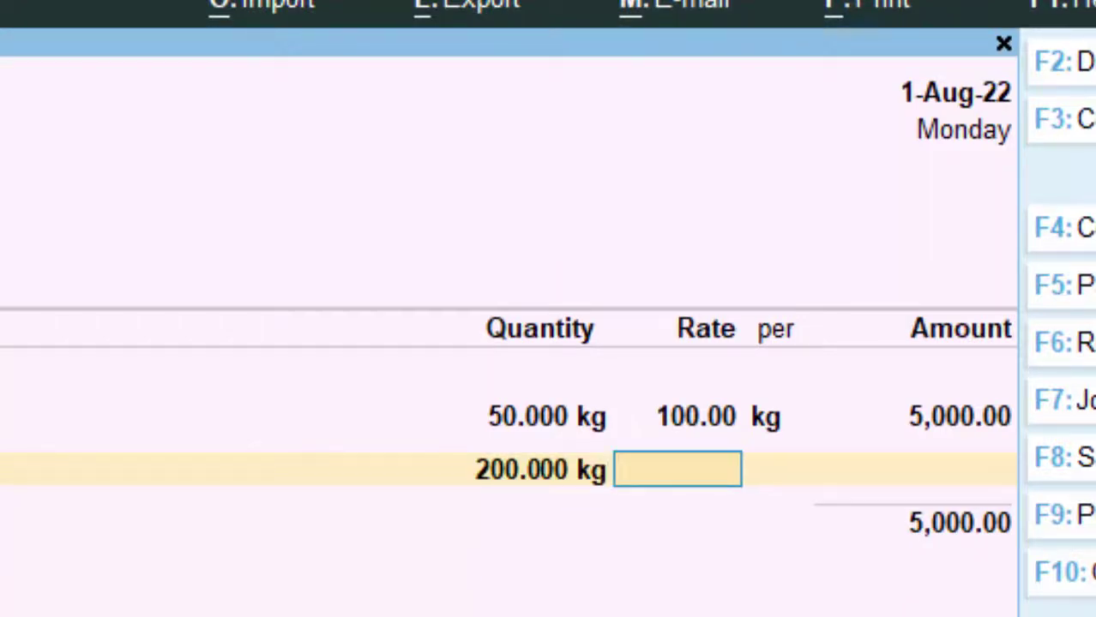
pyautogui.write('3')
pyautogui.write('5')
pyautogui.press('Return')
pyautogui.press('Return')
pyautogui.press('Return')
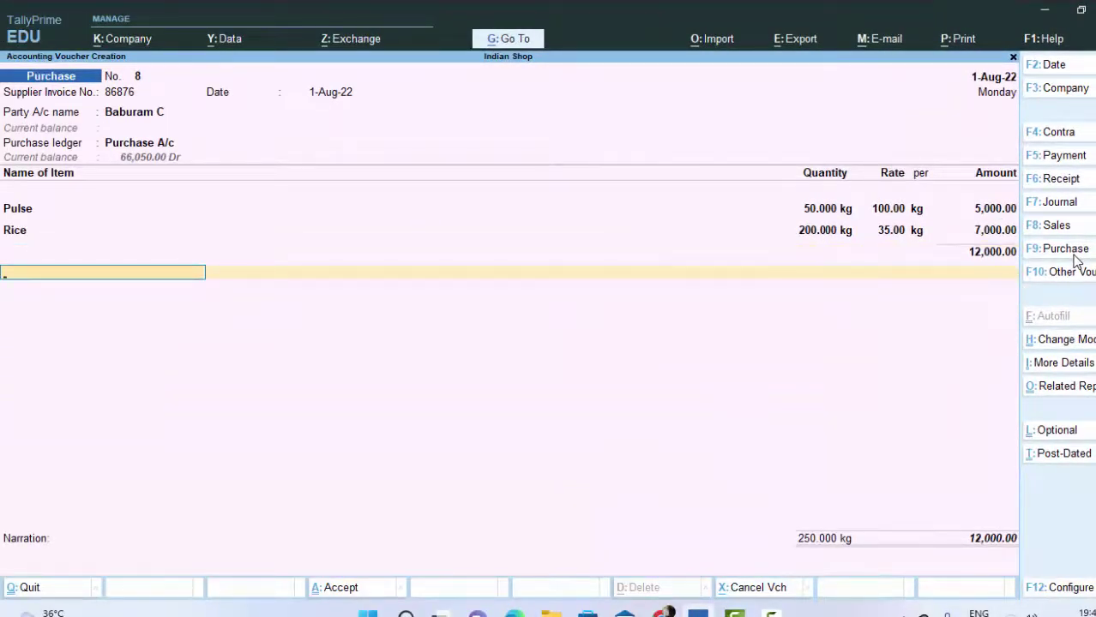
pyautogui.press('Return')
pyautogui.press('Return')
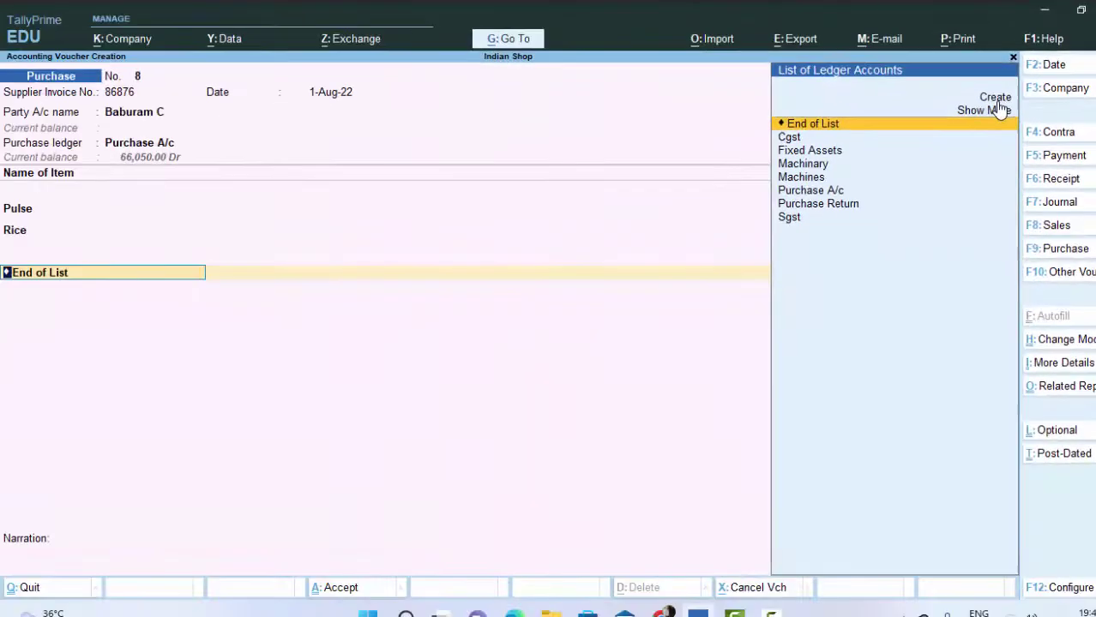
pyautogui.hotkey('alt', 'c')
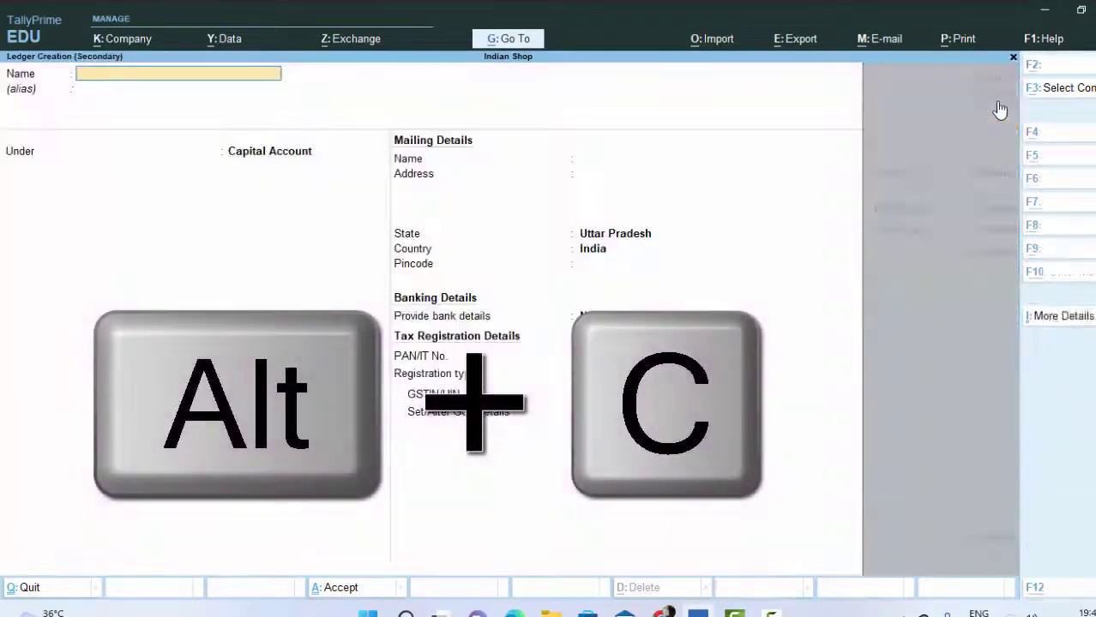
pyautogui.write('Cg')
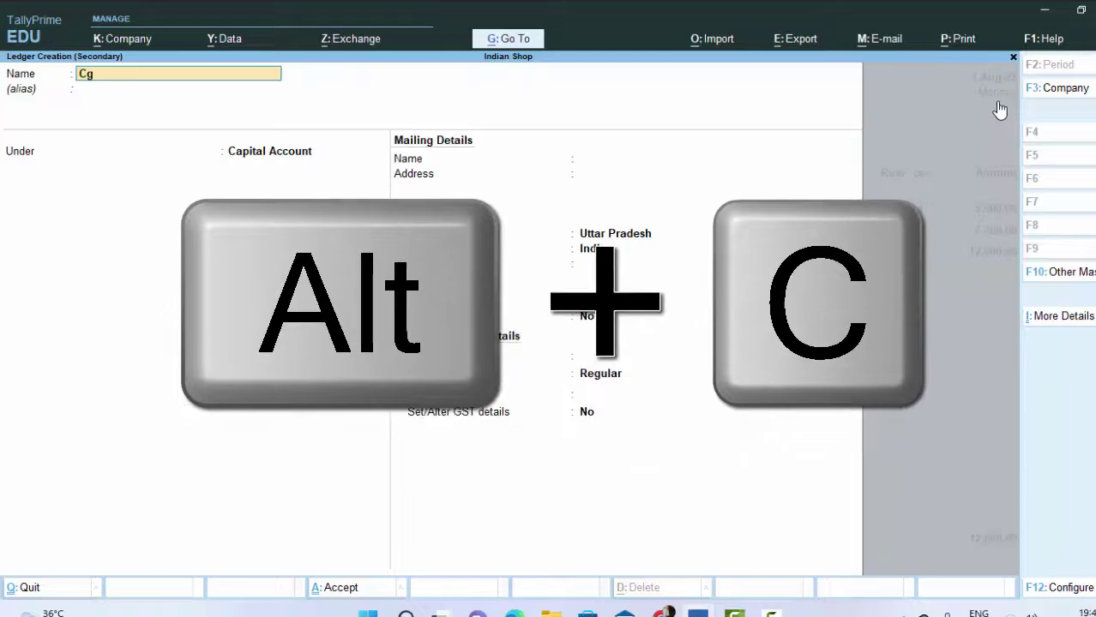
pyautogui.write('st')
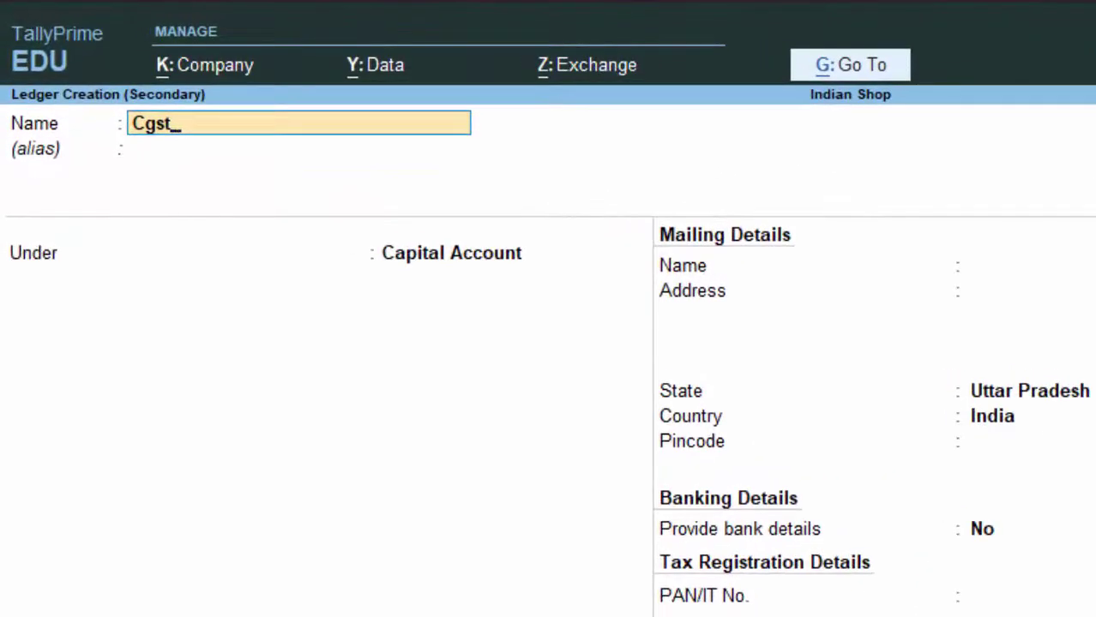
pyautogui.press('Return')
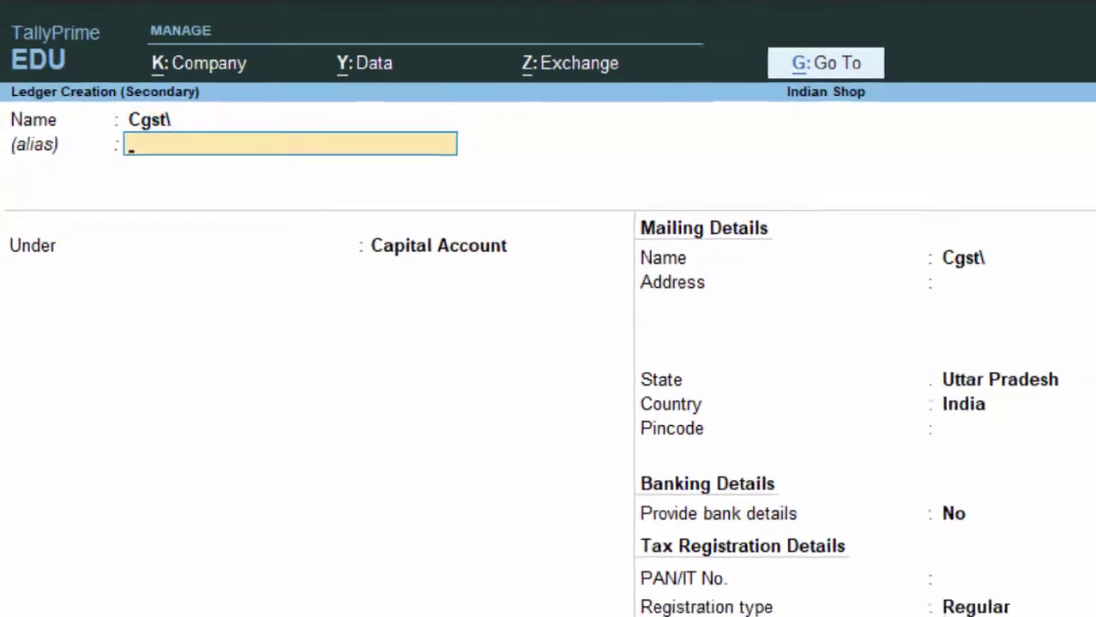
pyautogui.press('Return')
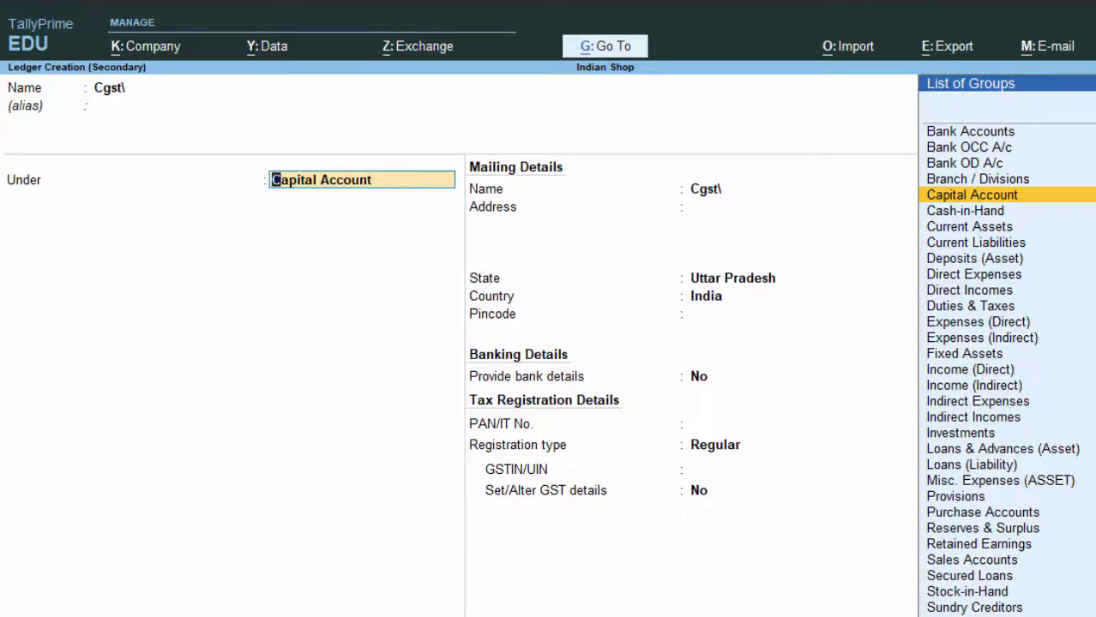
pyautogui.write('D')
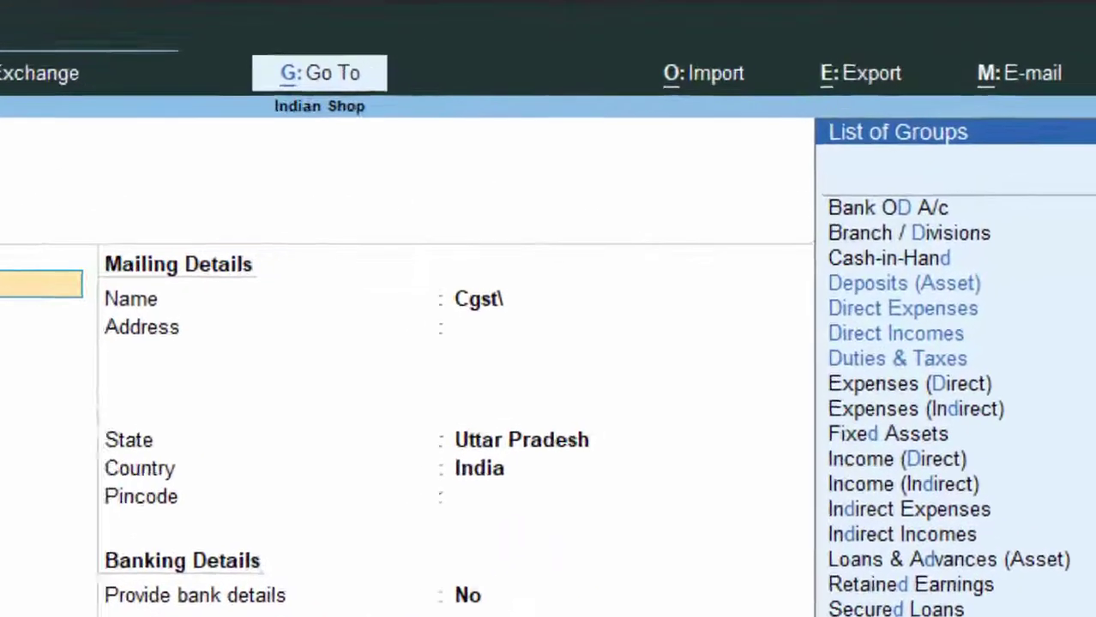
pyautogui.press('Down')
pyautogui.press('Down')
pyautogui.press('Down')
pyautogui.press('Down')
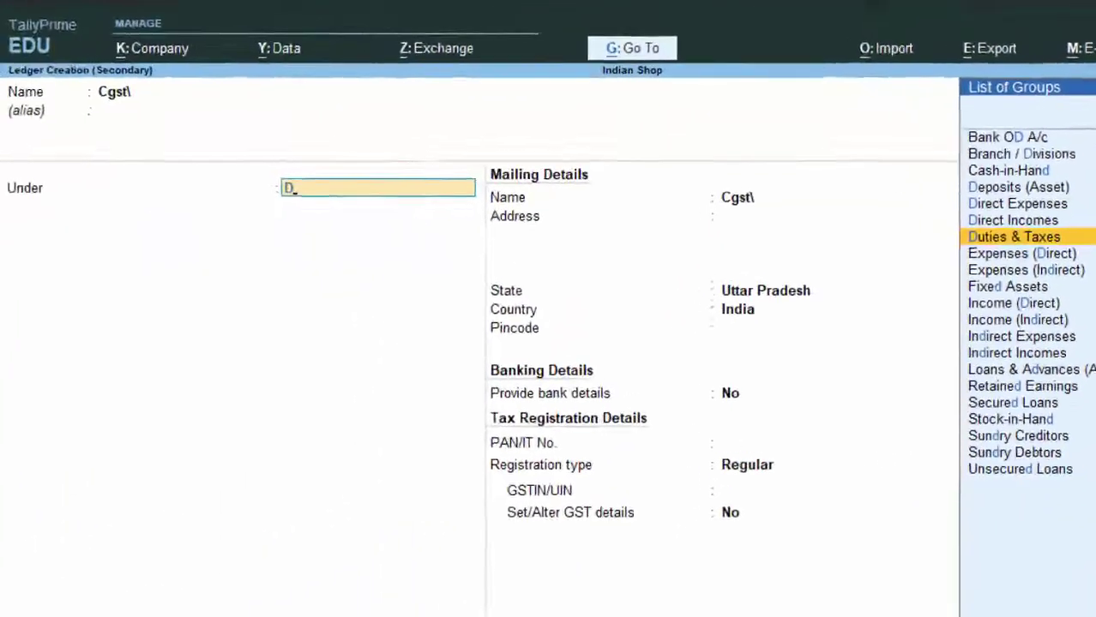
pyautogui.press('Return')
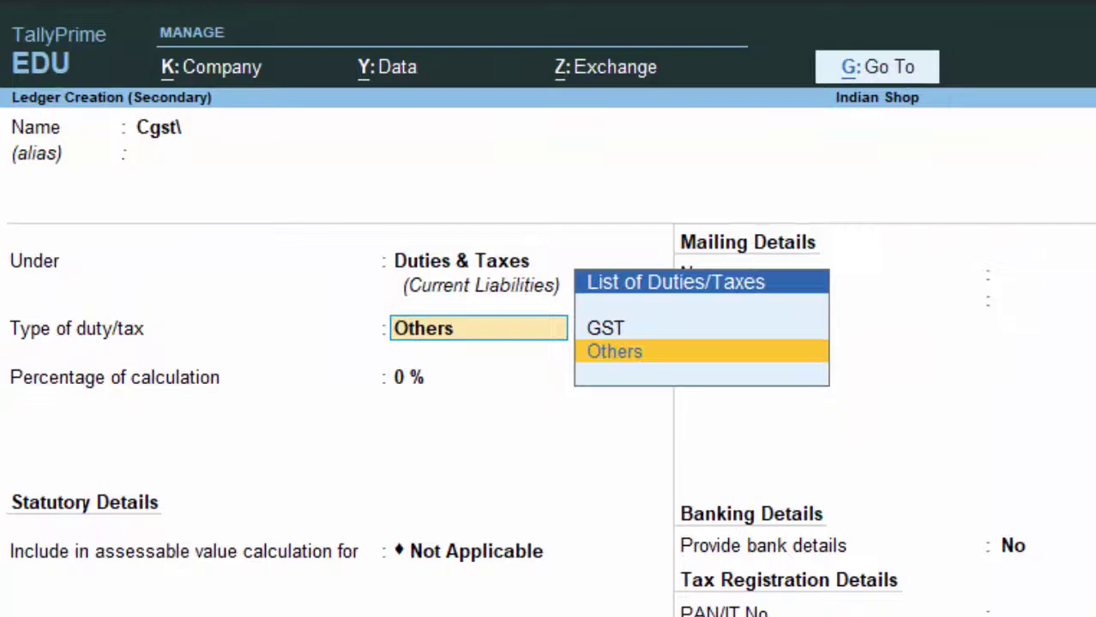
pyautogui.press('Up')
pyautogui.press('Return')
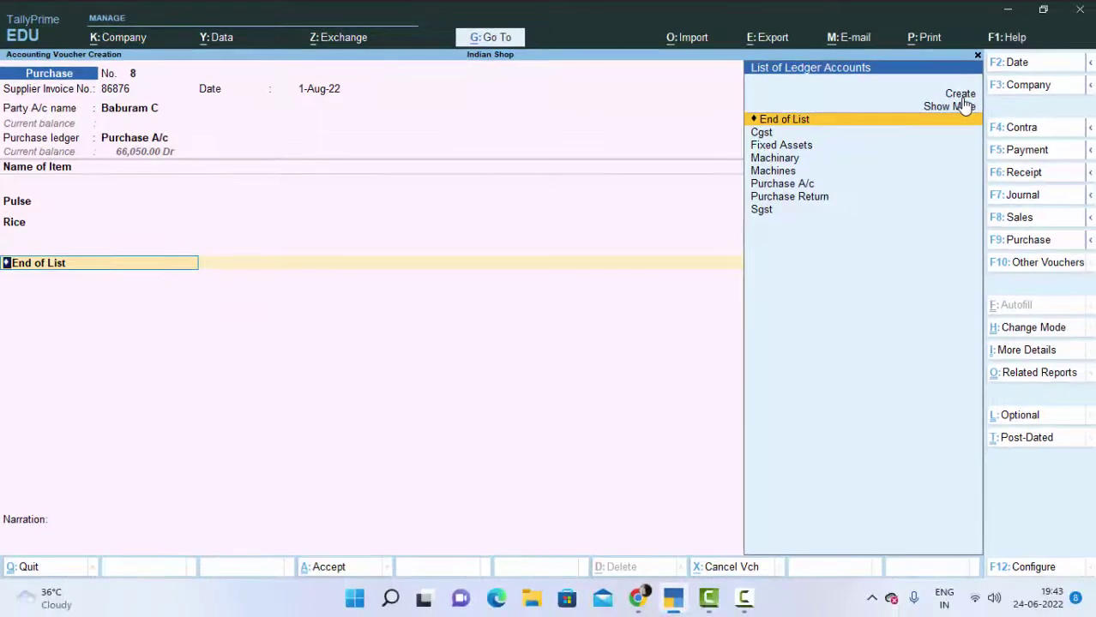
# Add Cgst and Sgst tax lines of 1,680.00 each to the purchase voucher.
pyautogui.press('Down')
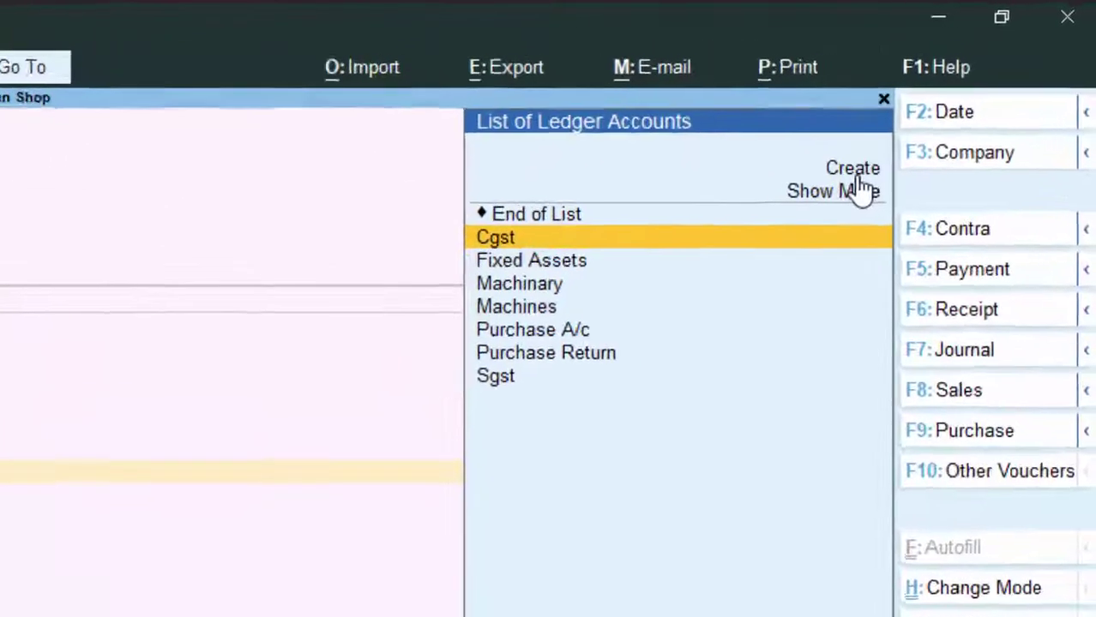
pyautogui.press('Return')
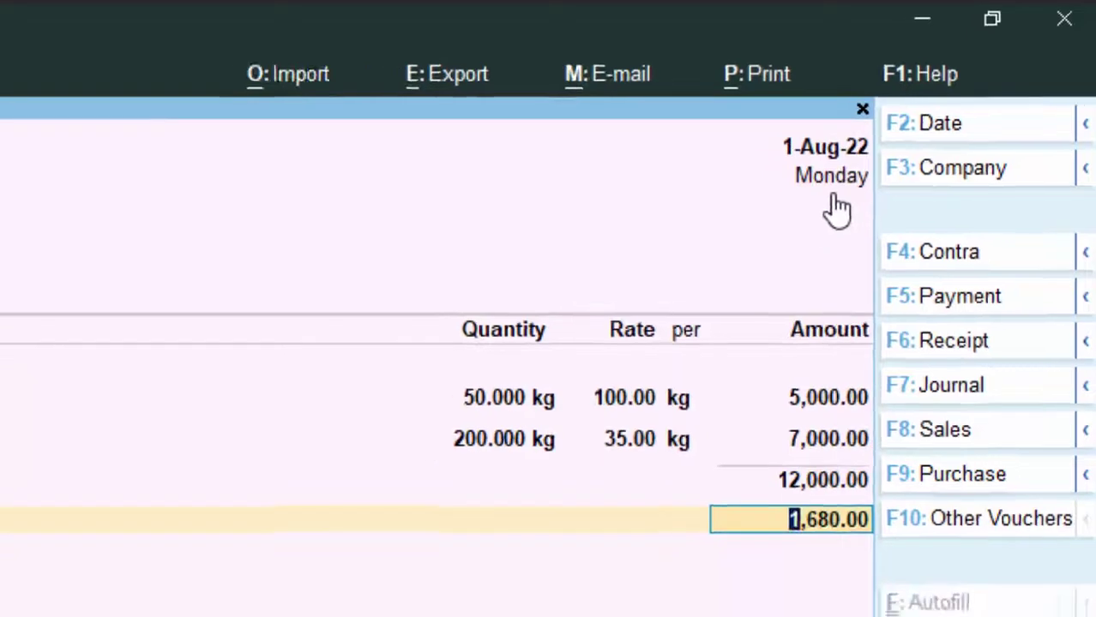
pyautogui.press('Return')
pyautogui.write('S')
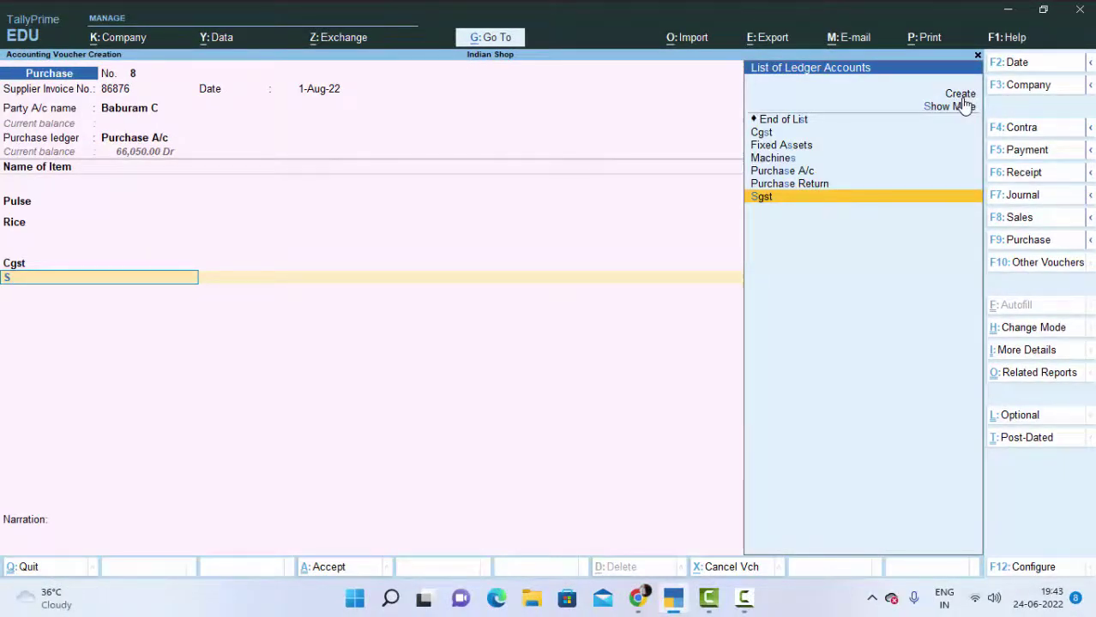
pyautogui.press('Return')
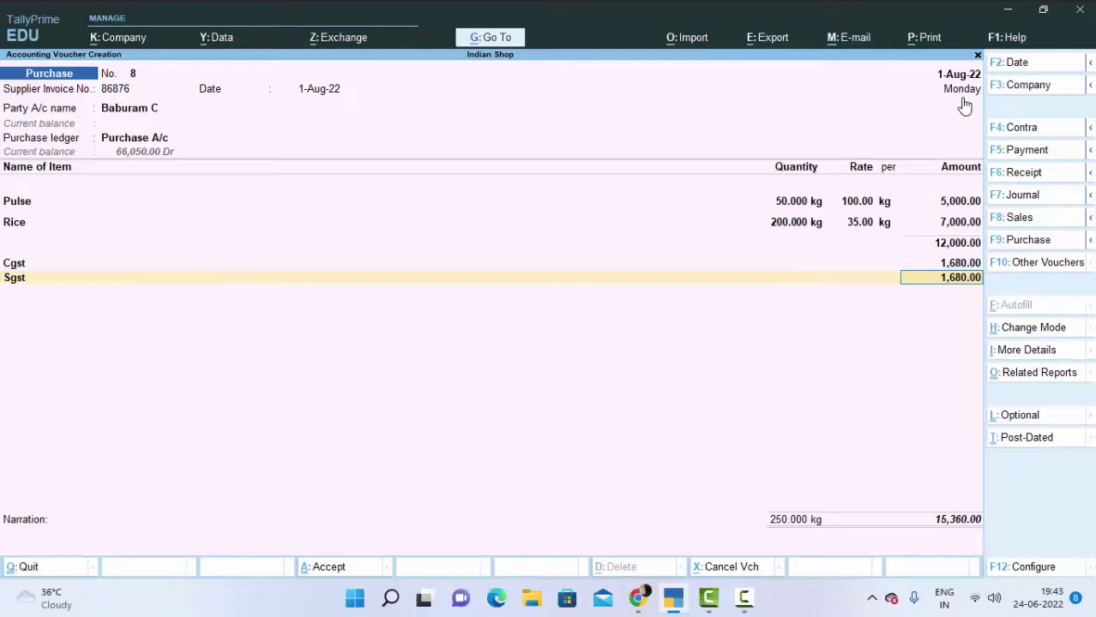
pyautogui.press('Return')
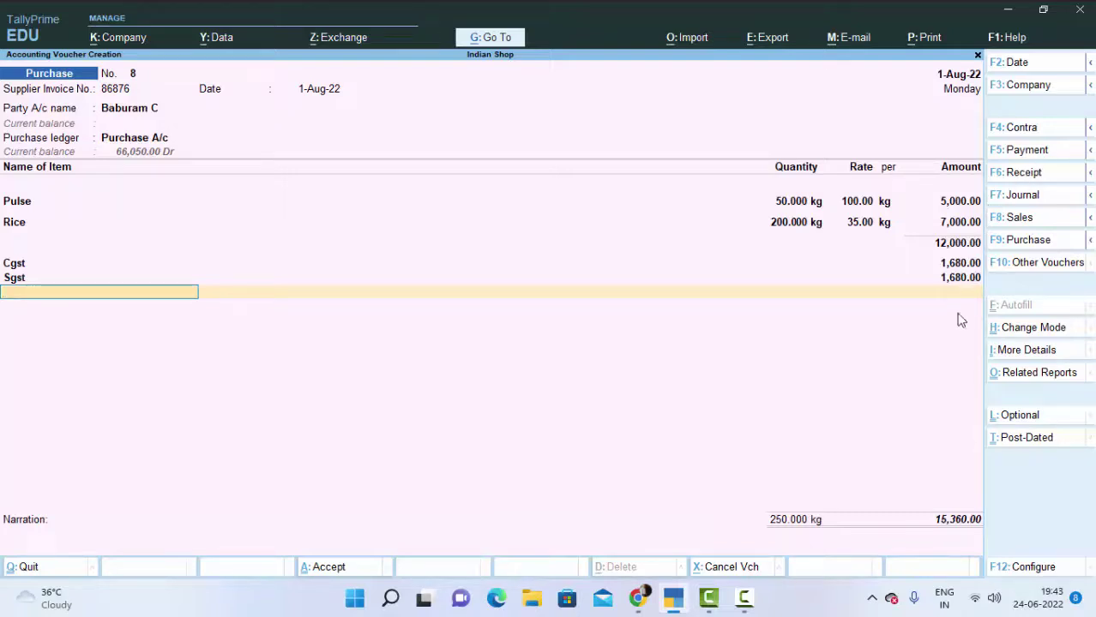
# Confirm the Sgst amount and save purchase voucher 8 totalling 15,360.00.
pyautogui.click(968, 281)
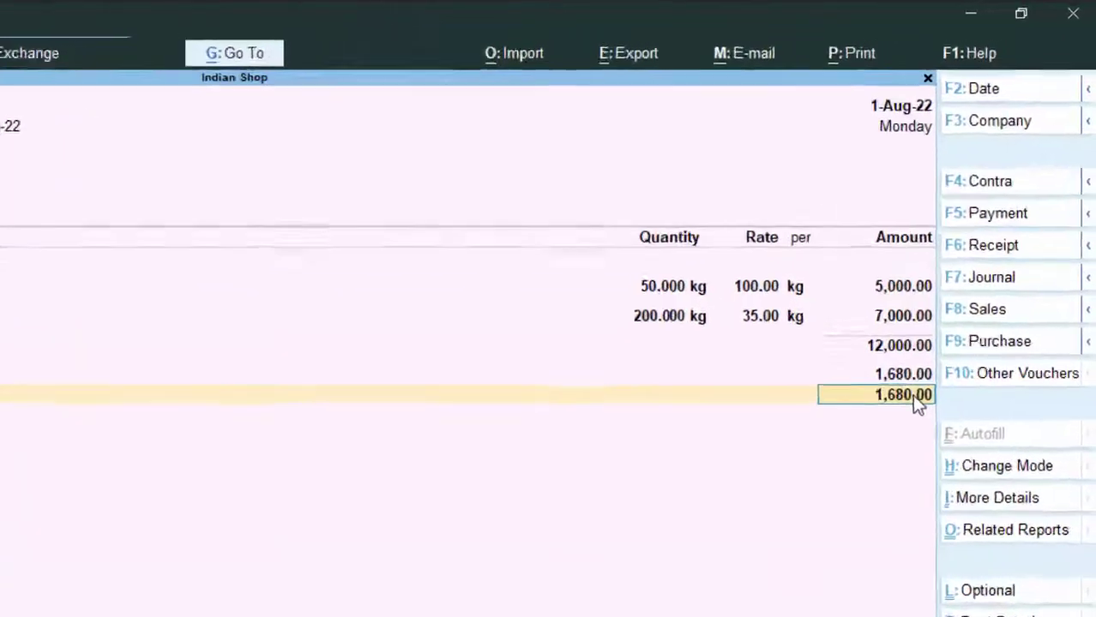
pyautogui.press('Return')
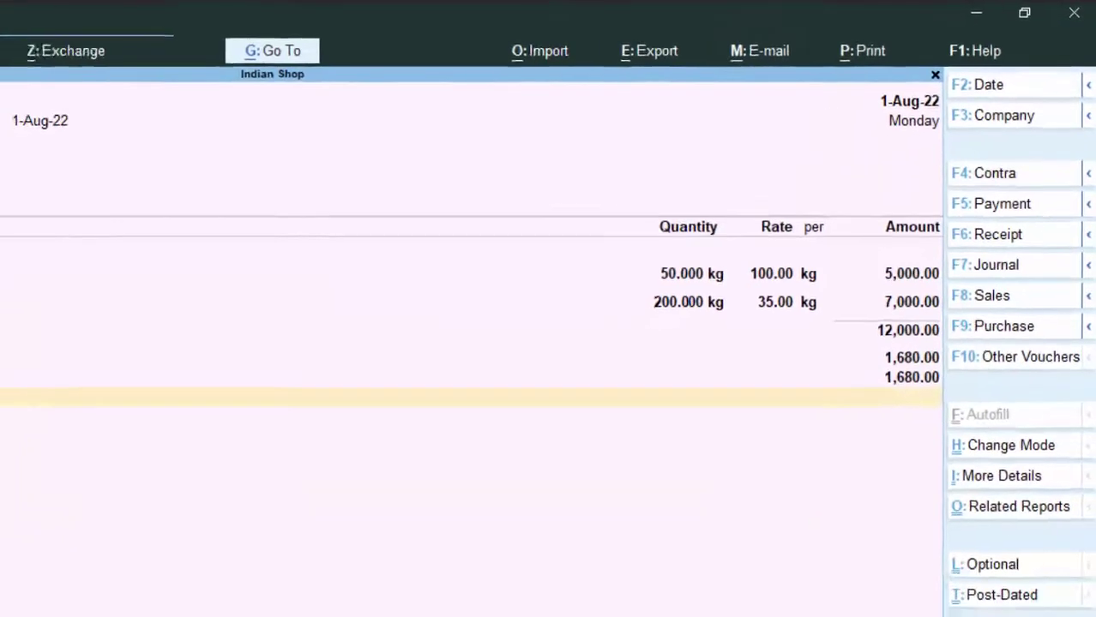
pyautogui.press('Return')
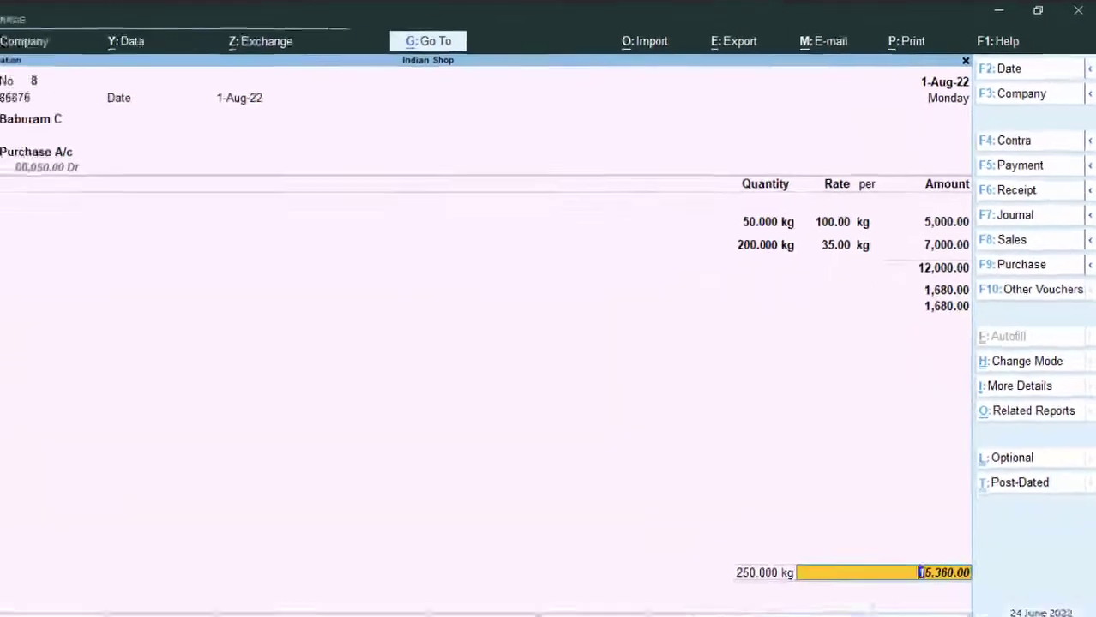
pyautogui.press('Return')
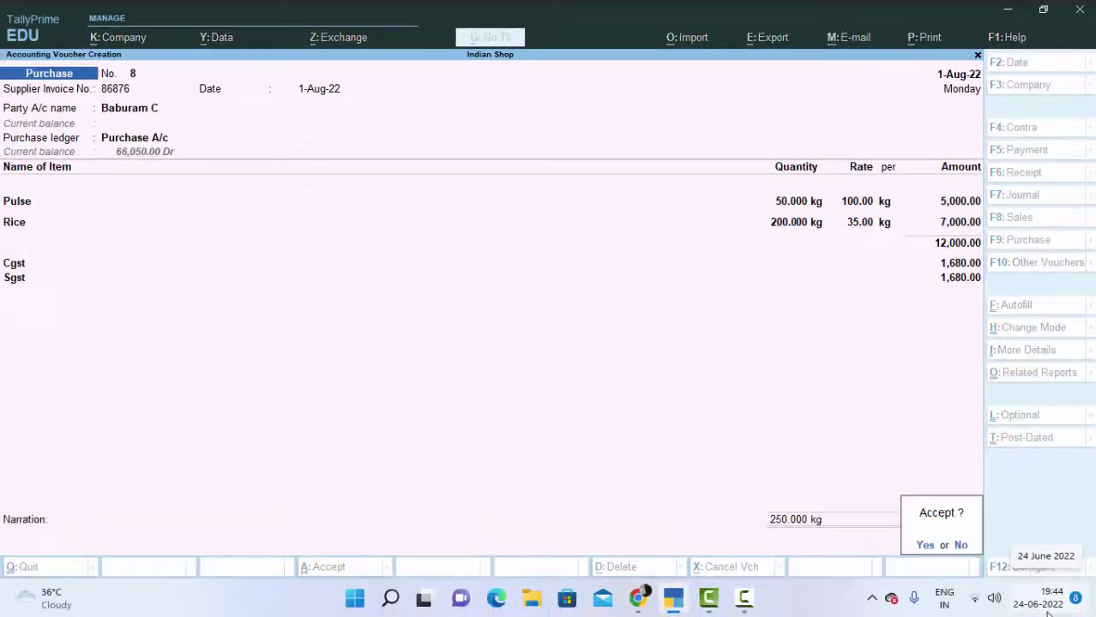
pyautogui.press('Return')
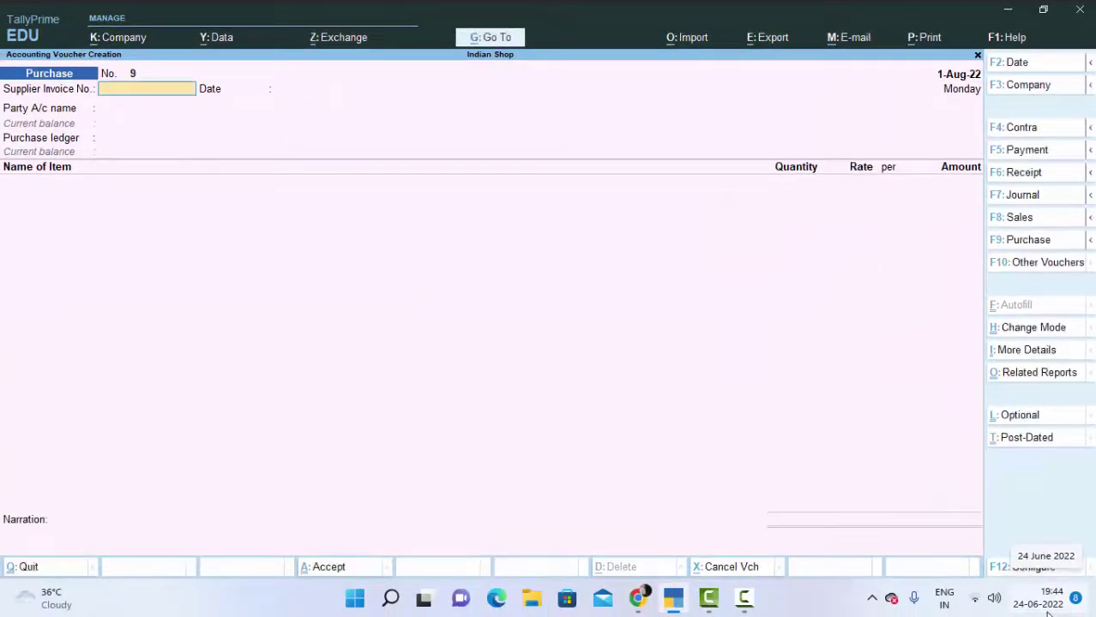
# Leave the blank purchase voucher and start a sales voucher for the customer, keeping Uttar Pradesh.
pyautogui.press('Escape')
pyautogui.press('Return')
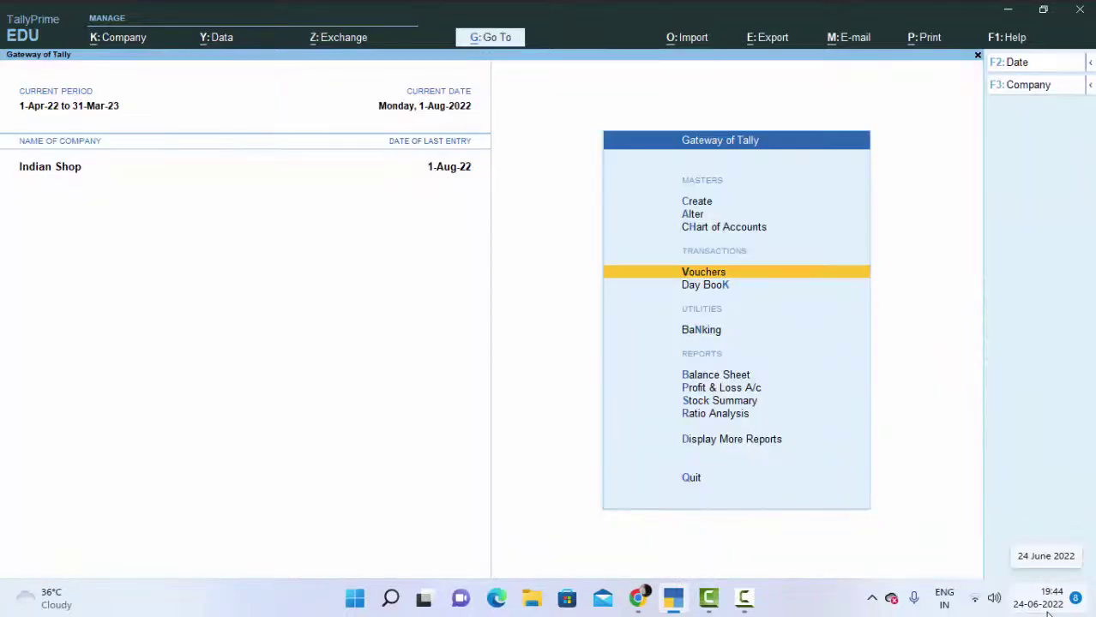
pyautogui.press('Return')
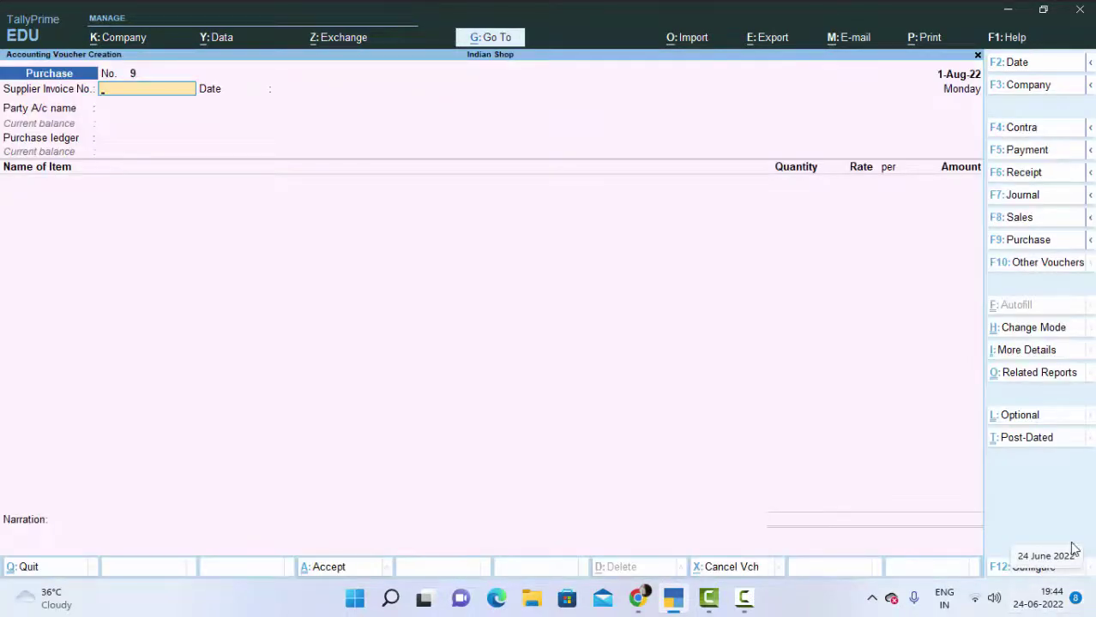
pyautogui.click(1013, 220)
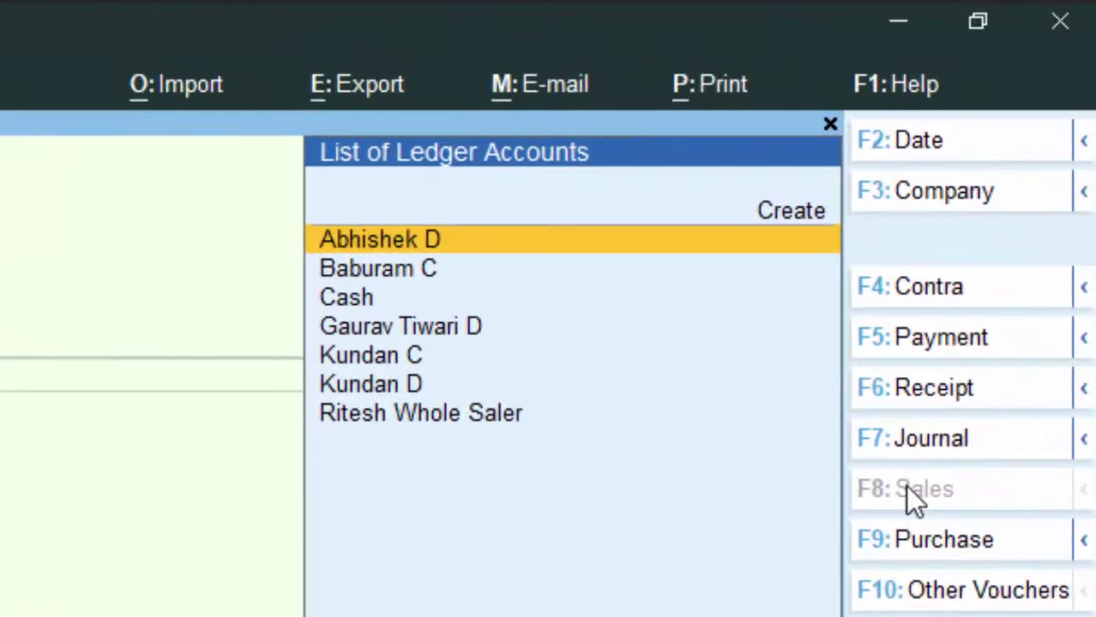
pyautogui.press('Return')
pyautogui.press('Return')
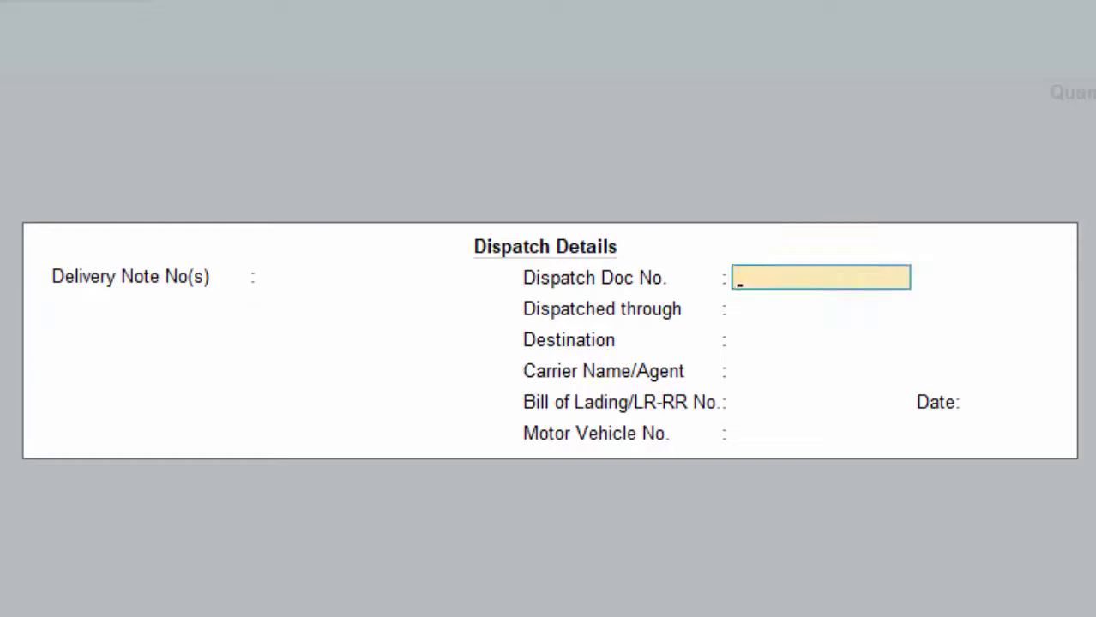
pyautogui.press('Return')
pyautogui.press('Return')
pyautogui.press('Return')
pyautogui.press('Return')
pyautogui.press('Return')
pyautogui.press('Return')
pyautogui.press('Return')
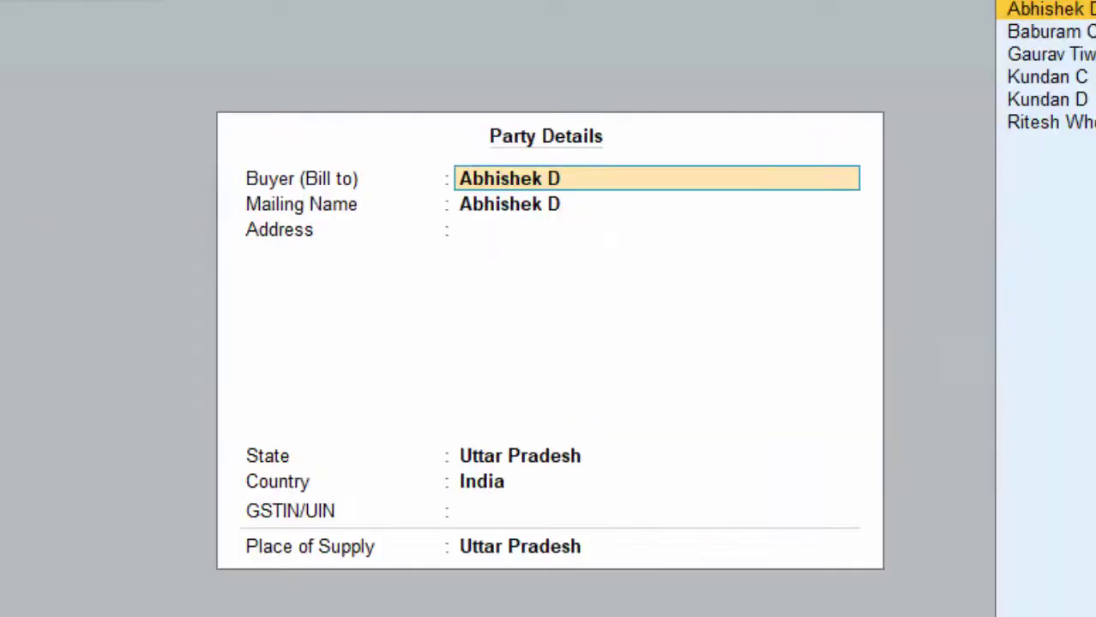
pyautogui.press('Return')
pyautogui.press('Return')
pyautogui.press('Return')
pyautogui.press('Return')
pyautogui.press('Return')
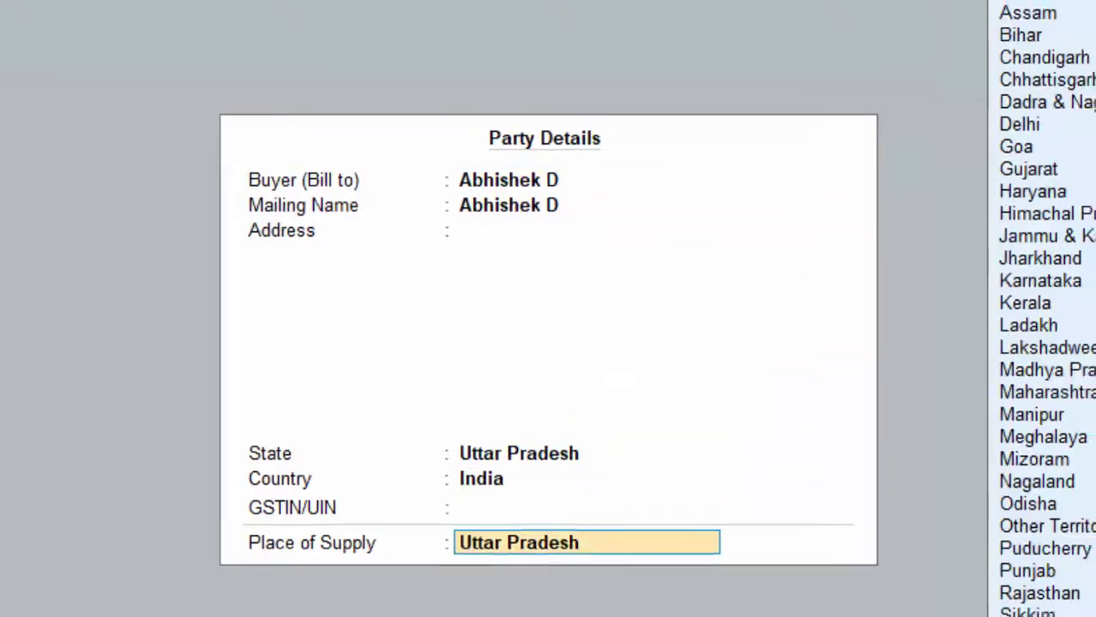
pyautogui.press('Return')
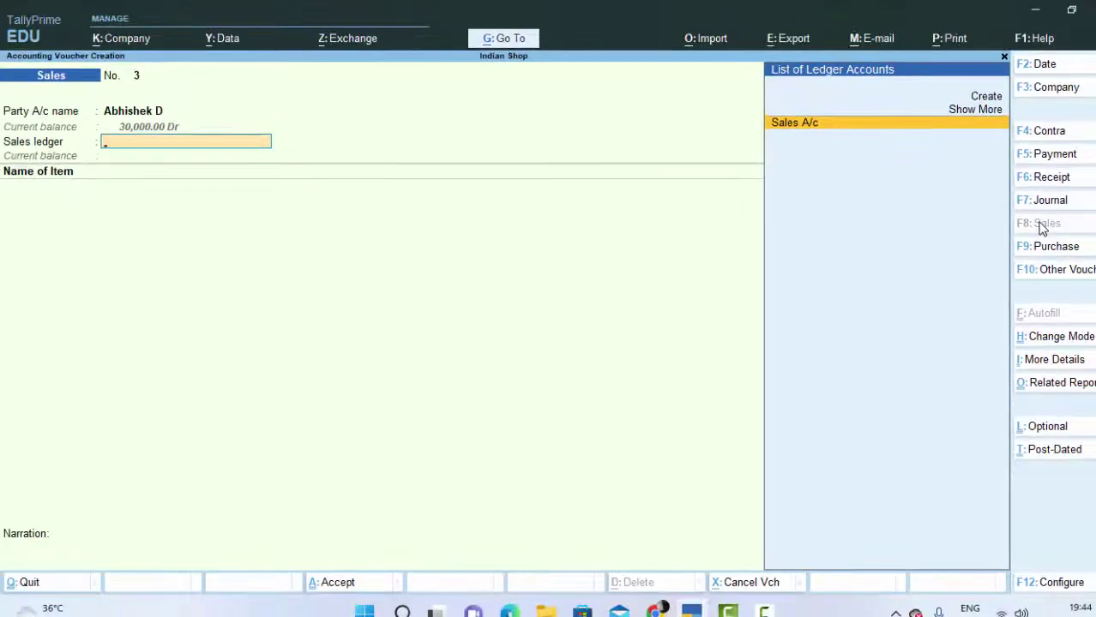
# Select Sales A/c and enter Pulse 50 kg at 130, correcting the mistyped quantity.
pyautogui.press('Return')
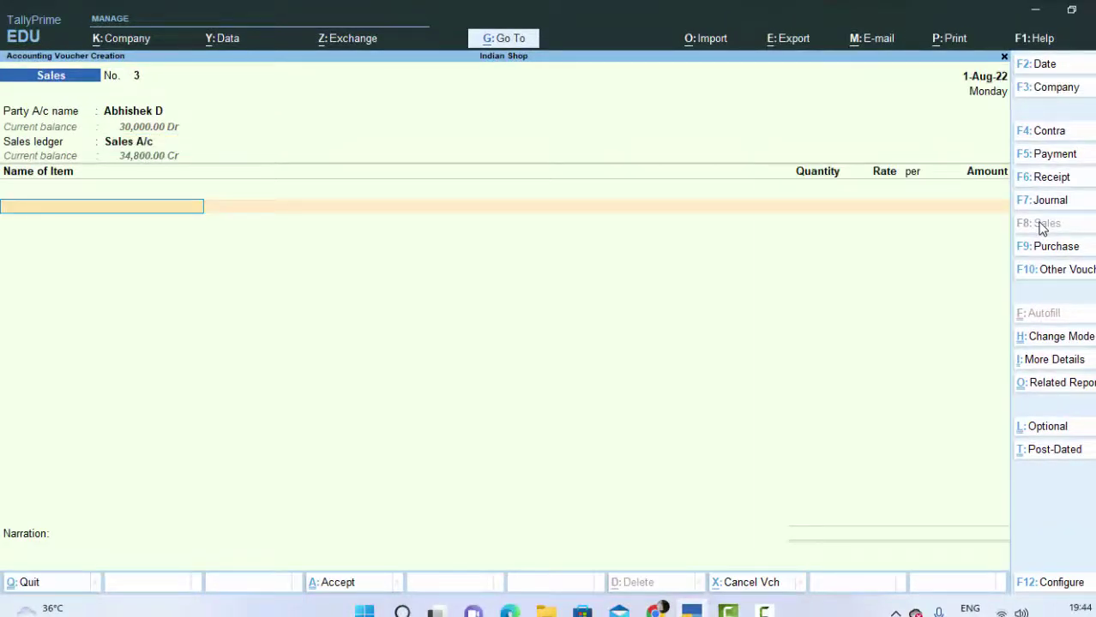
pyautogui.press('Return')
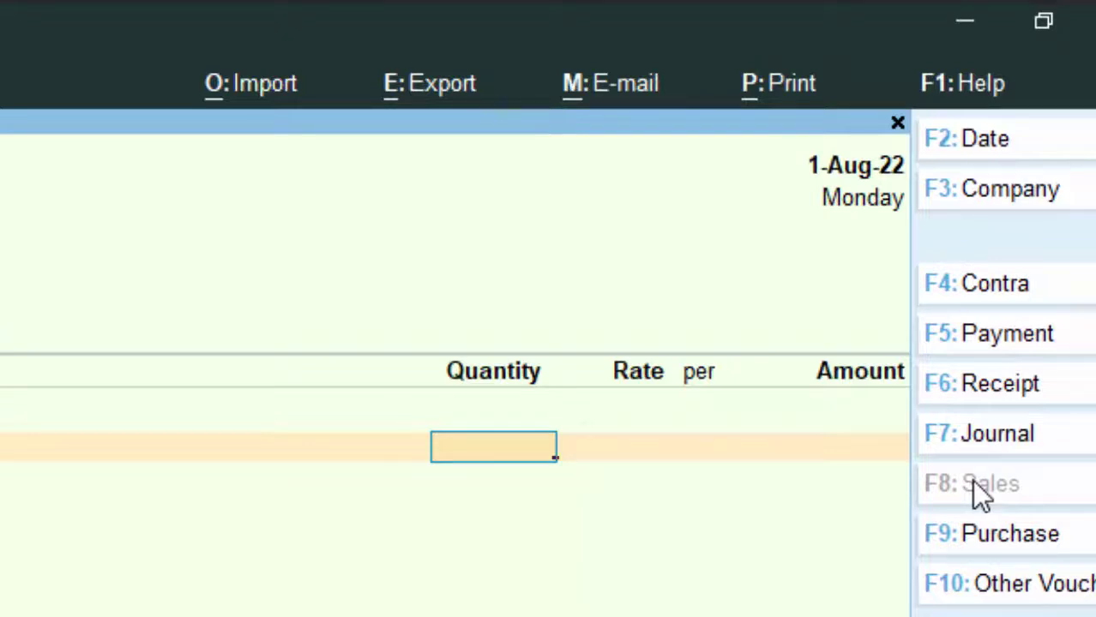
pyautogui.write('13')
pyautogui.write('0')
pyautogui.press('Return')
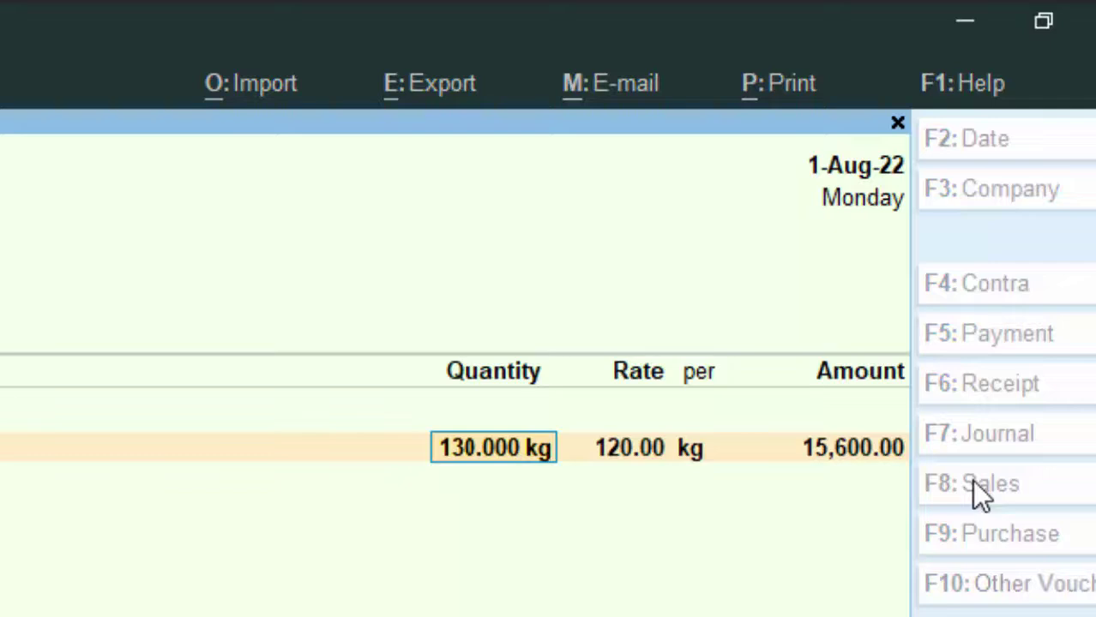
pyautogui.press('BackSpace')
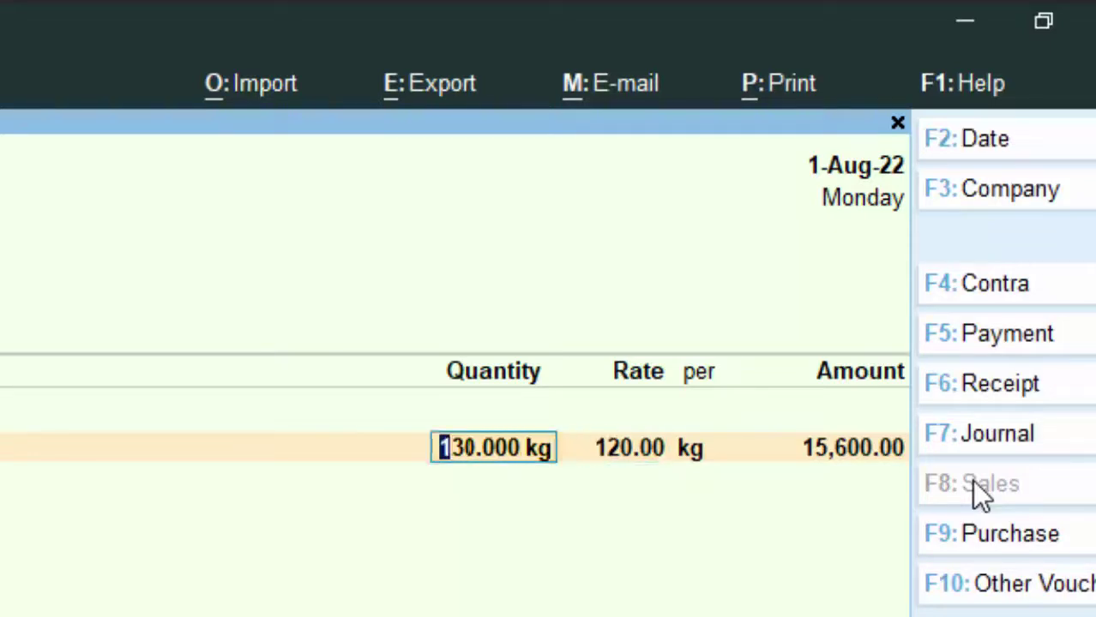
pyautogui.write('50')
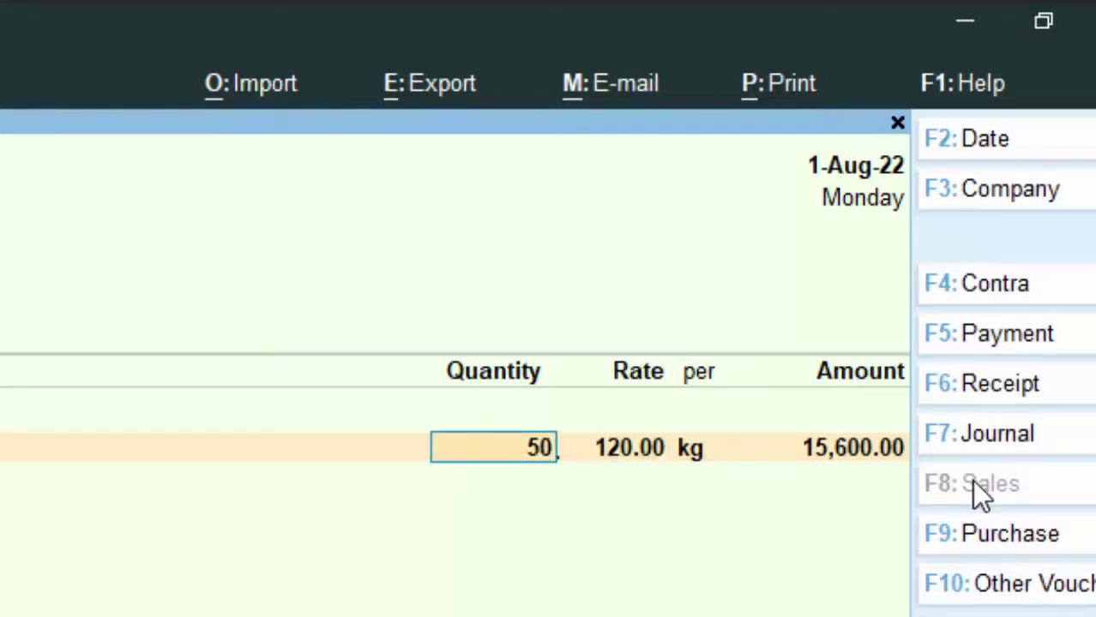
pyautogui.press('Return')
pyautogui.write('130')
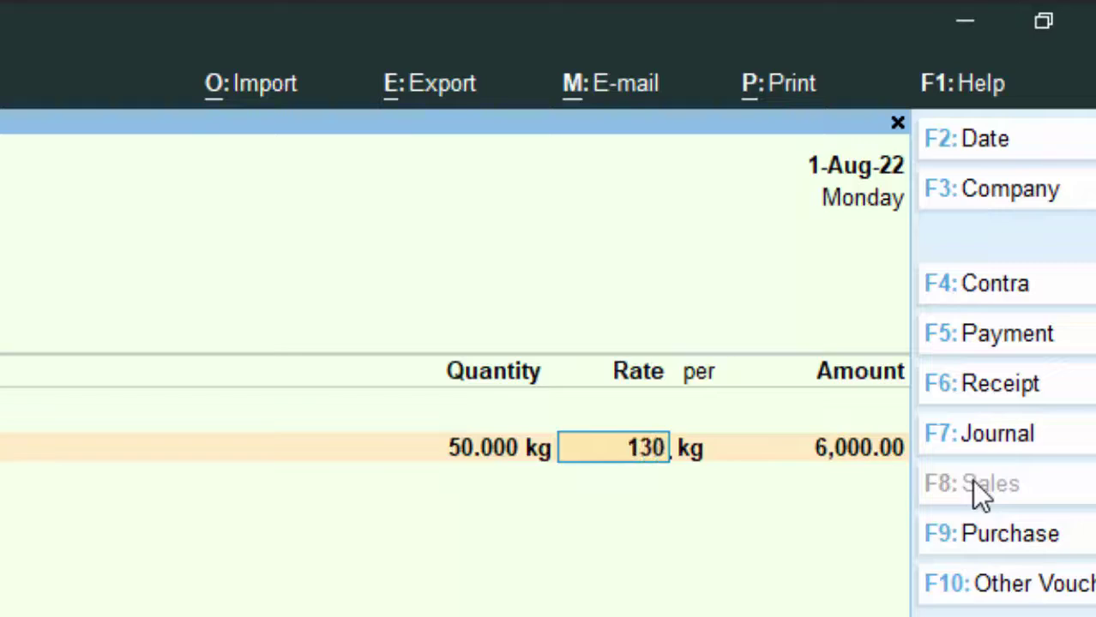
pyautogui.press('Return')
pyautogui.press('Return')
pyautogui.press('Return')
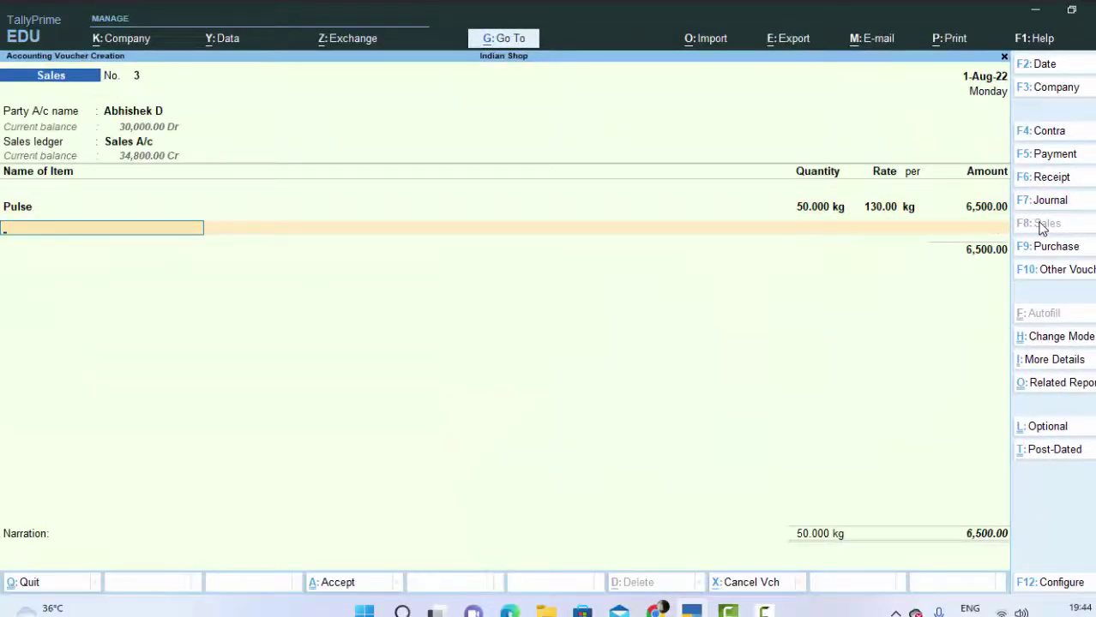
pyautogui.press('Return')
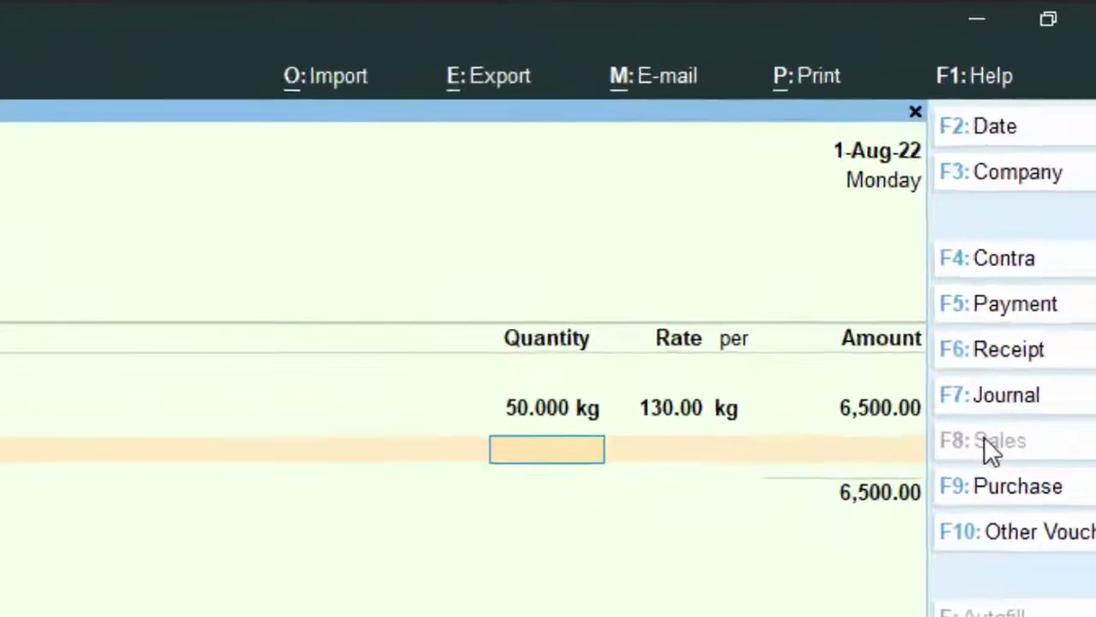
# Add Rice 100 kg at 50 per kg.
pyautogui.write('1')
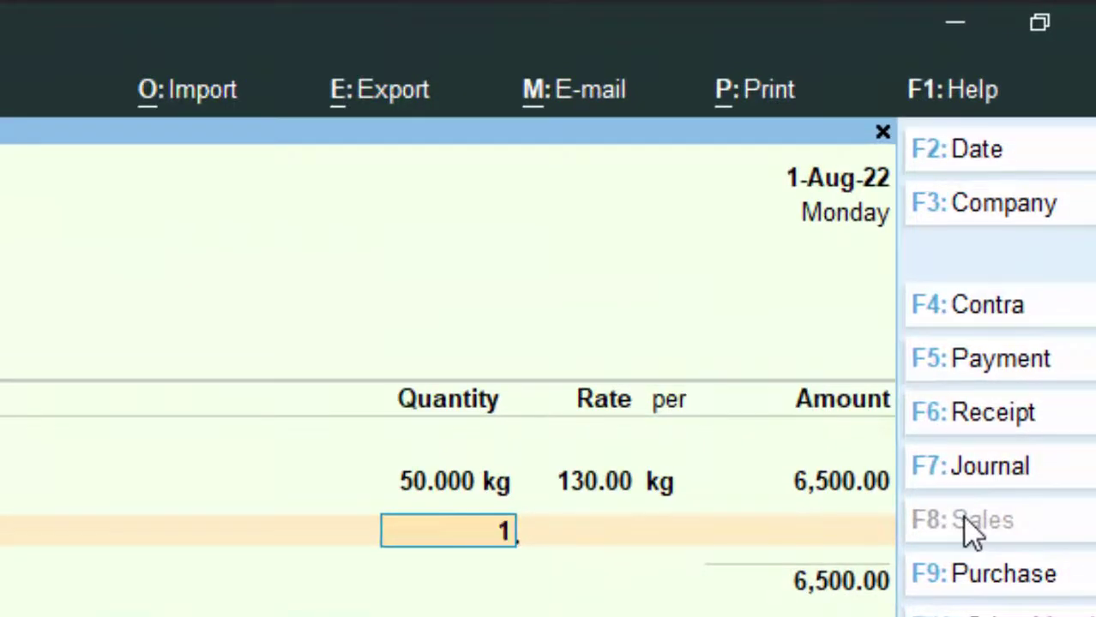
pyautogui.write('00')
pyautogui.press('Return')
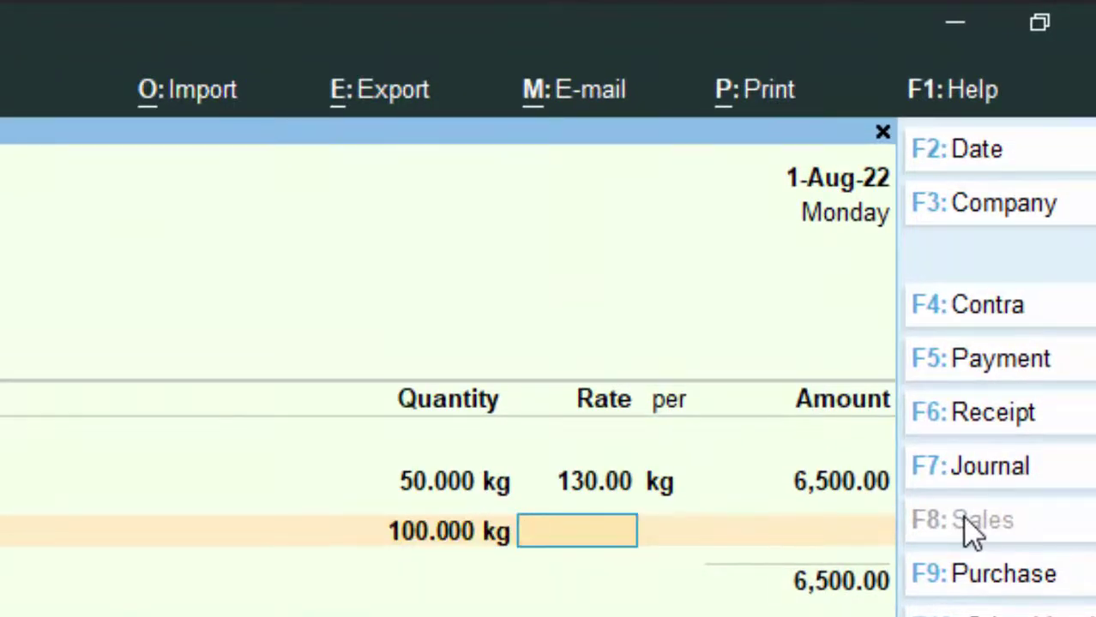
pyautogui.write('50')
pyautogui.press('Return')
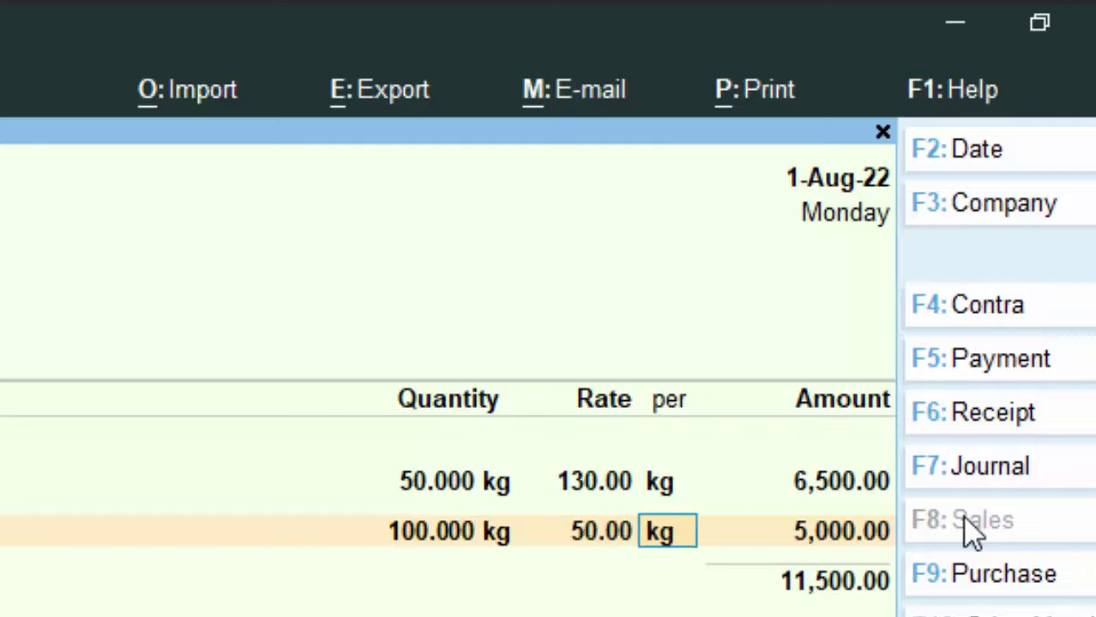
pyautogui.press('Return')
# Add Cgst and Sgst of 1,610.00 each and save the sales voucher totalling 14,720.00.
pyautogui.press('Return')
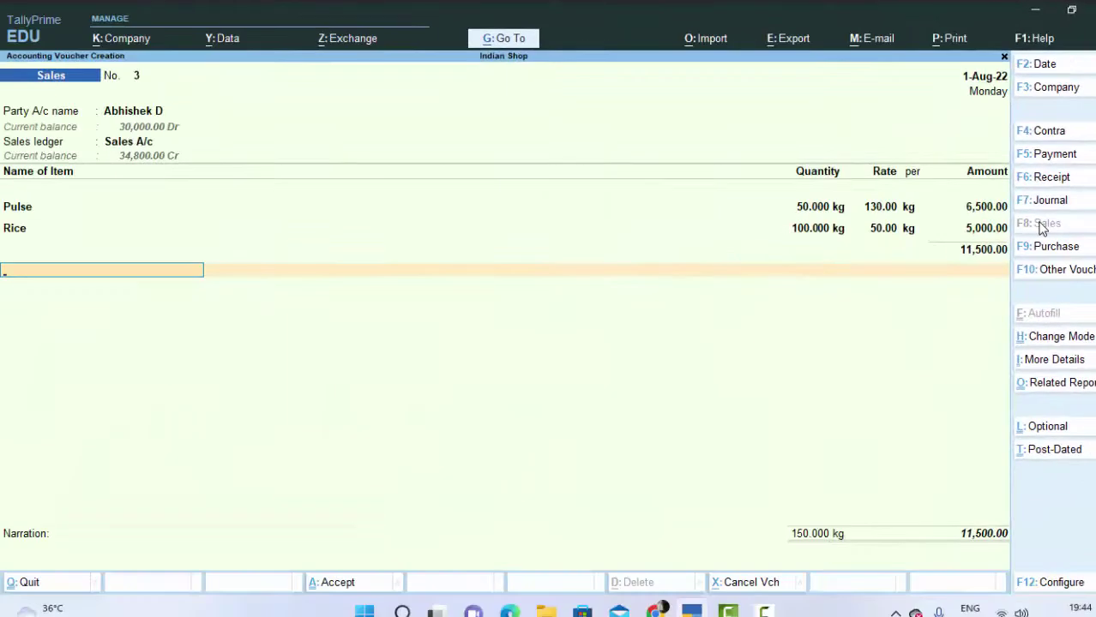
pyautogui.write('c')
pyautogui.press('Return')
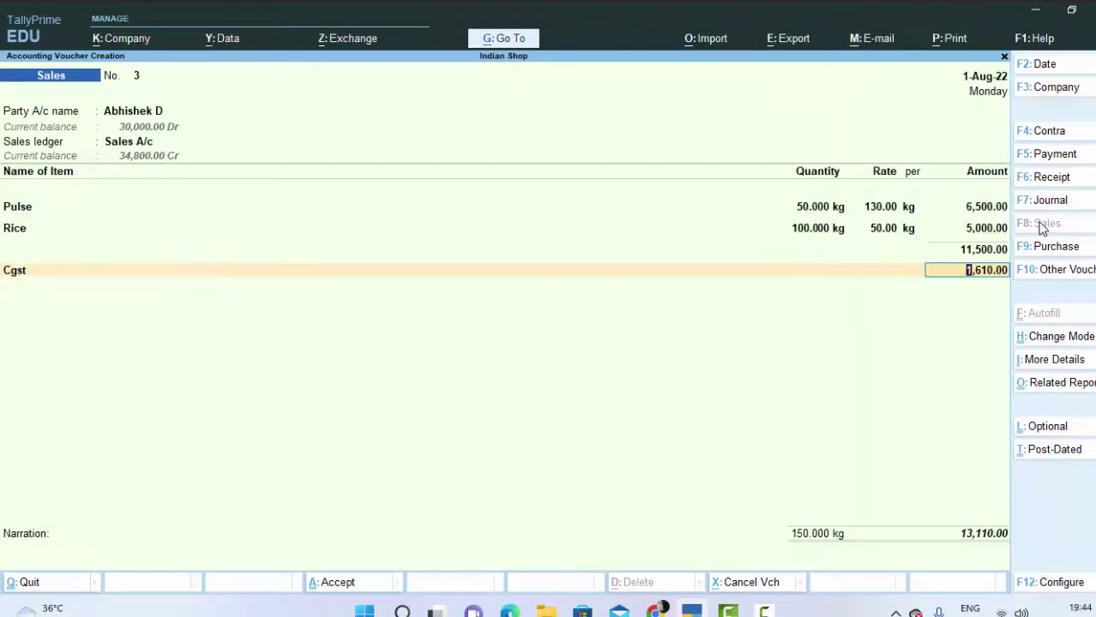
pyautogui.press('Return')
pyautogui.write('S')
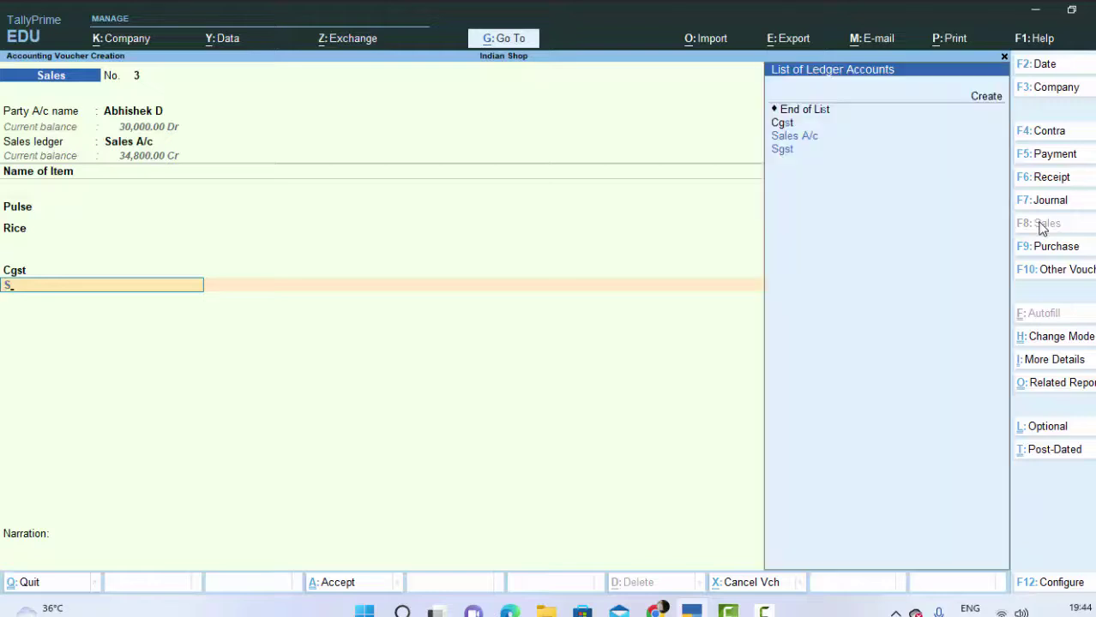
pyautogui.press('Return')
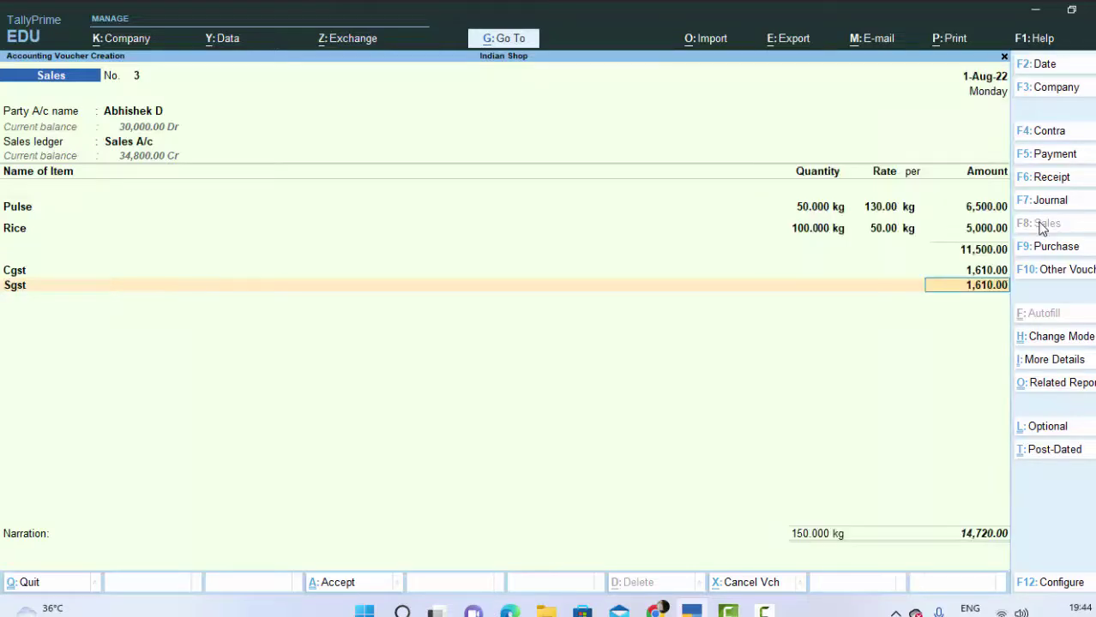
pyautogui.press('Return')
pyautogui.press('Return')
pyautogui.press('Return')
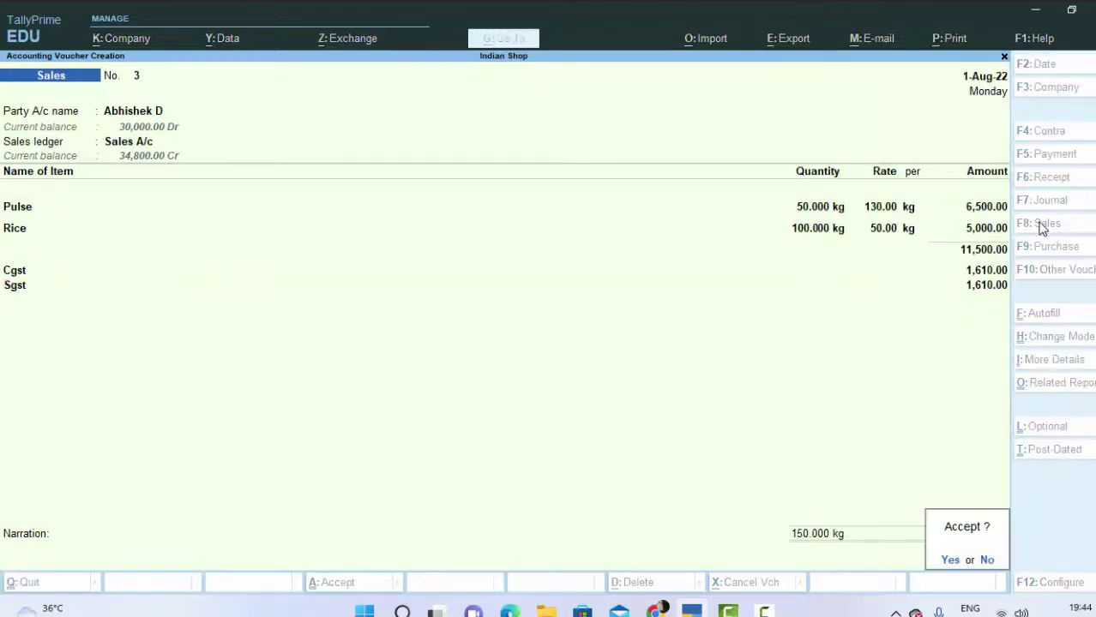
pyautogui.press('Return')
pyautogui.press('Escape')
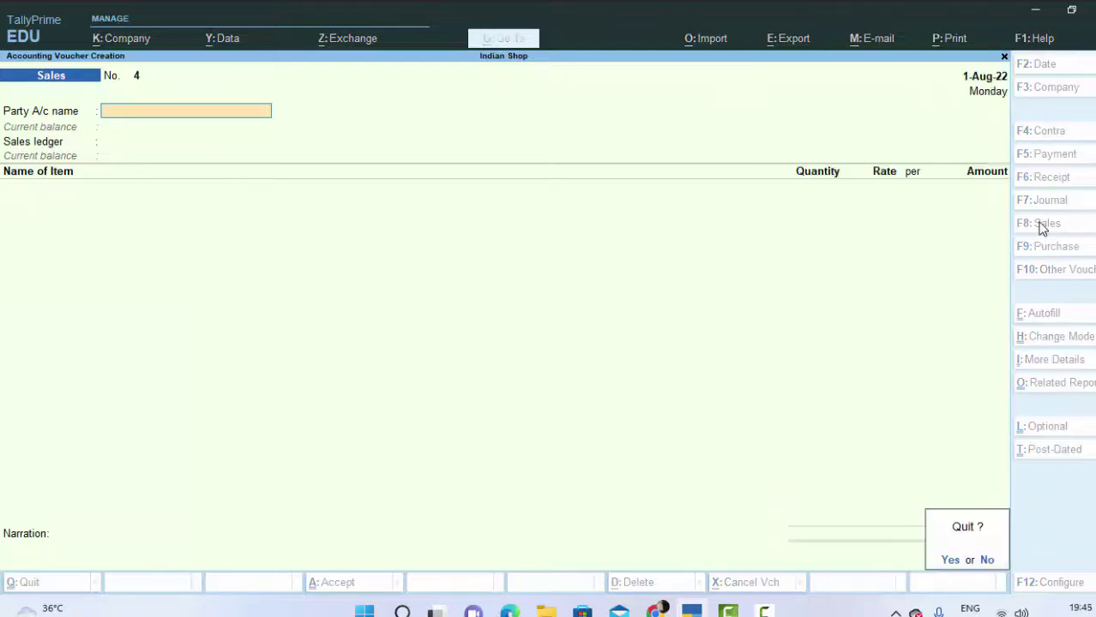
pyautogui.press('Return')
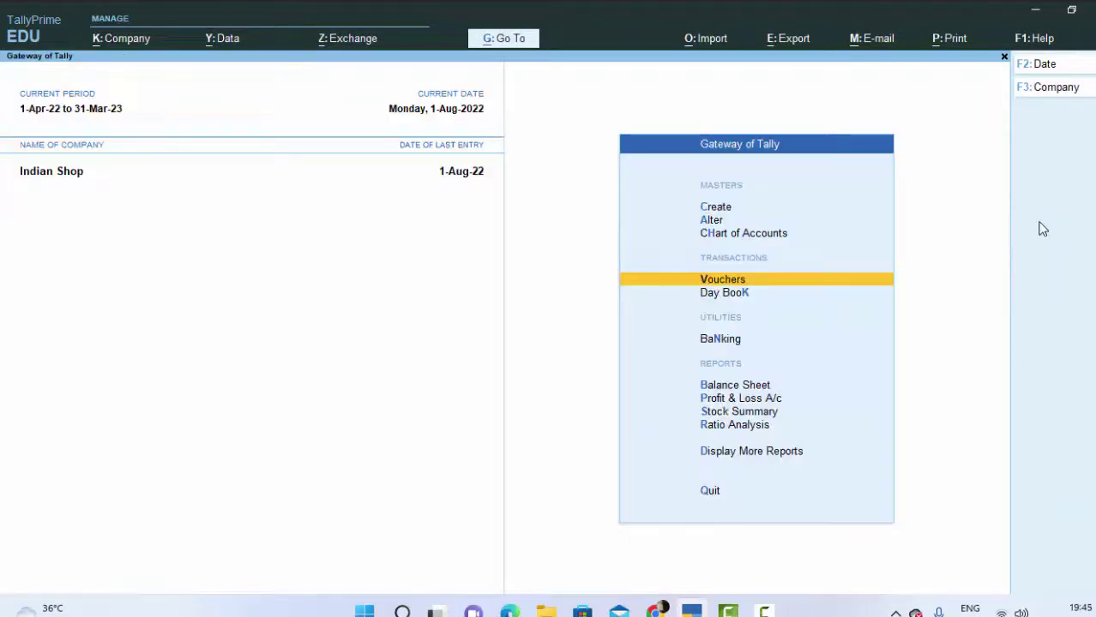
pyautogui.press('d')
pyautogui.press('d')
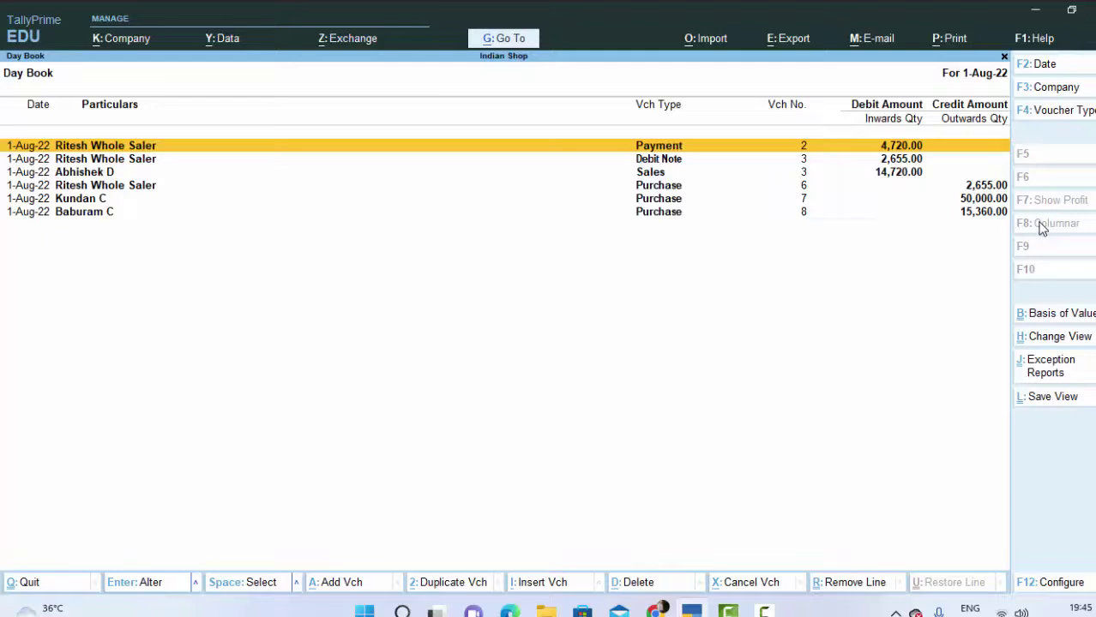
pyautogui.press('Down')
pyautogui.press('Down')
pyautogui.press('Down')
pyautogui.press('Down')
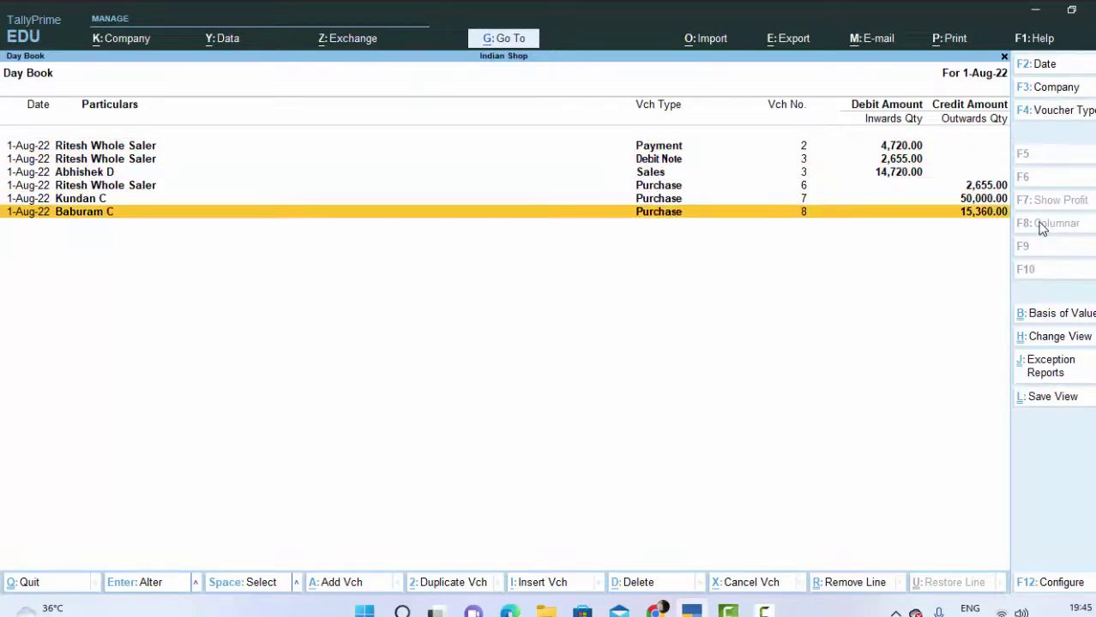
pyautogui.press('Return')
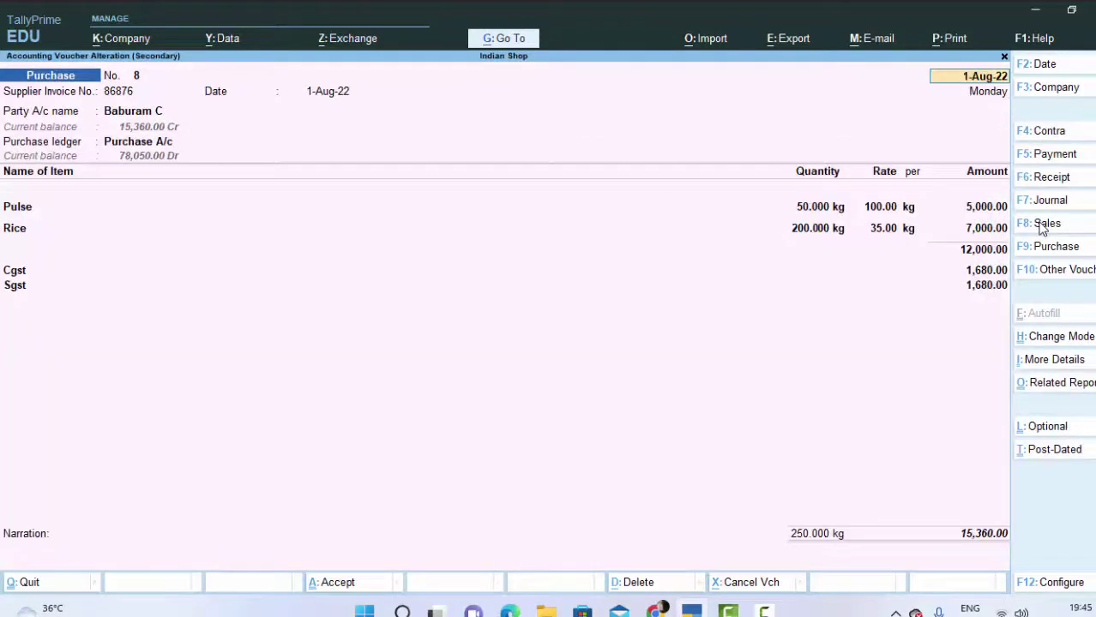
# Preview the voucher's invoice at full size, checking the 15,360.00 total, then close the preview.
pyautogui.hotkey('alt', 'p')
pyautogui.press('Return')
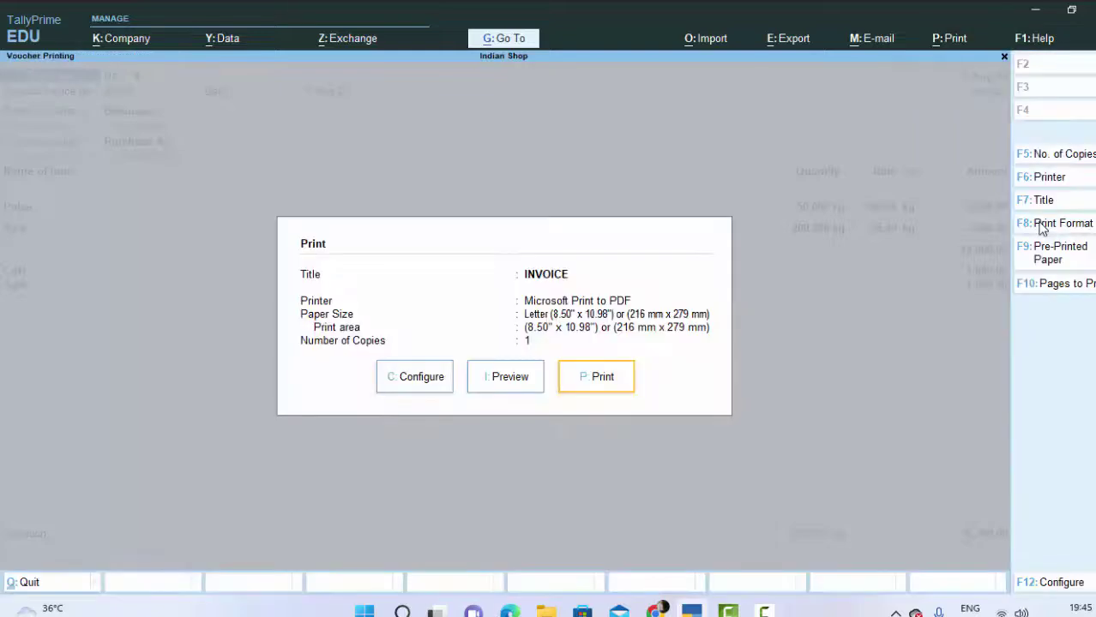
pyautogui.press('i')
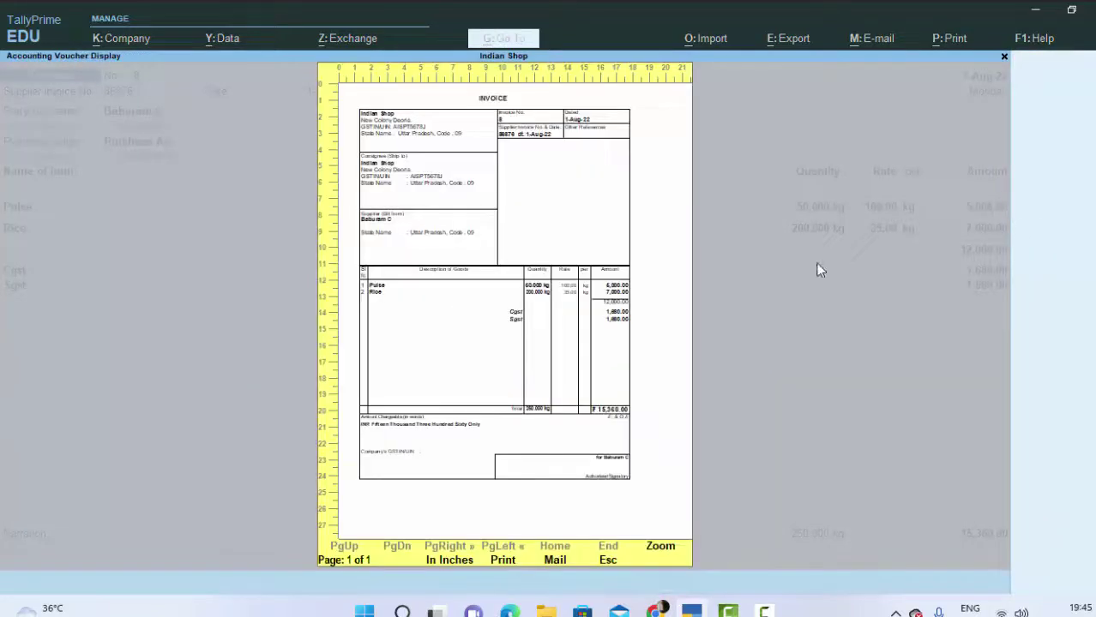
pyautogui.click(659, 549)
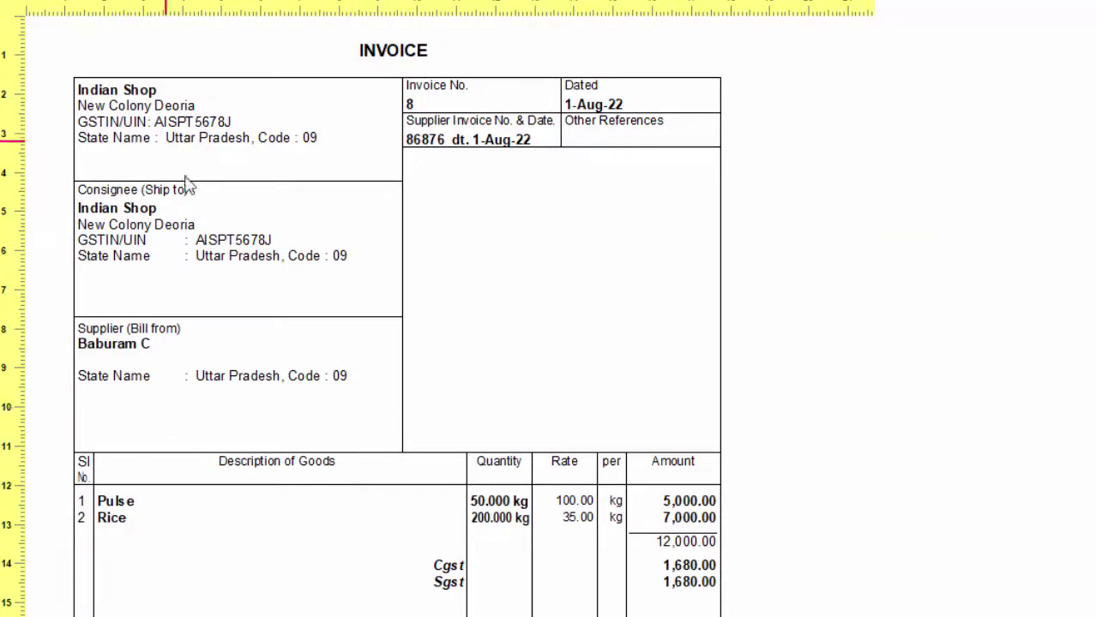
pyautogui.scroll(-1, 241, 433)
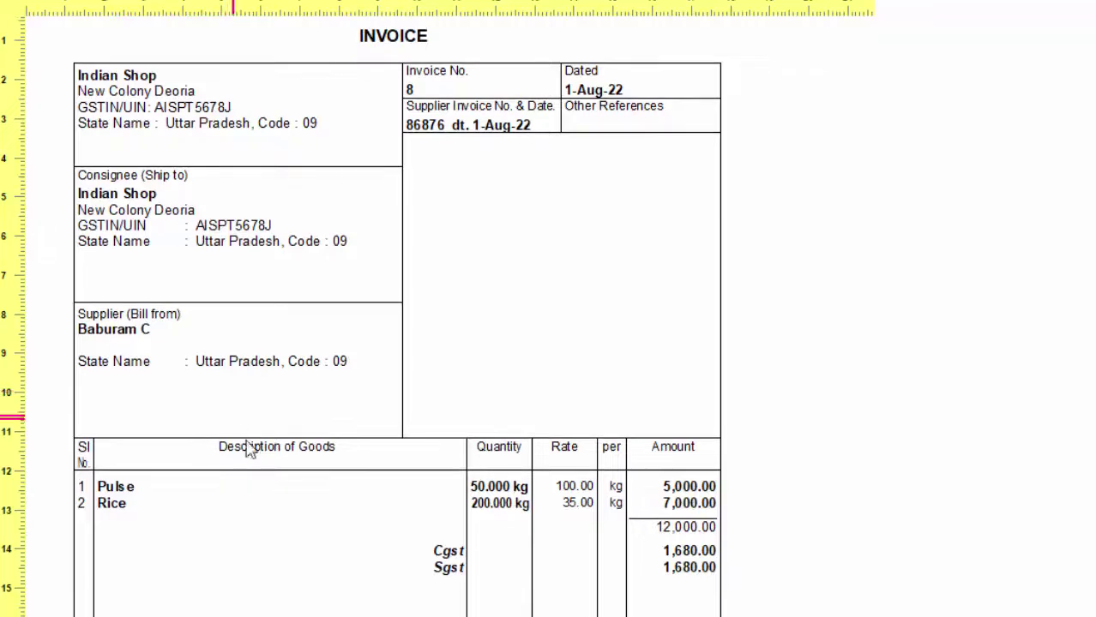
pyautogui.scroll(-1, 283, 481)
pyautogui.scroll(-1, 343, 523)
pyautogui.scroll(-2, 403, 575)
pyautogui.scroll(-1, 455, 558)
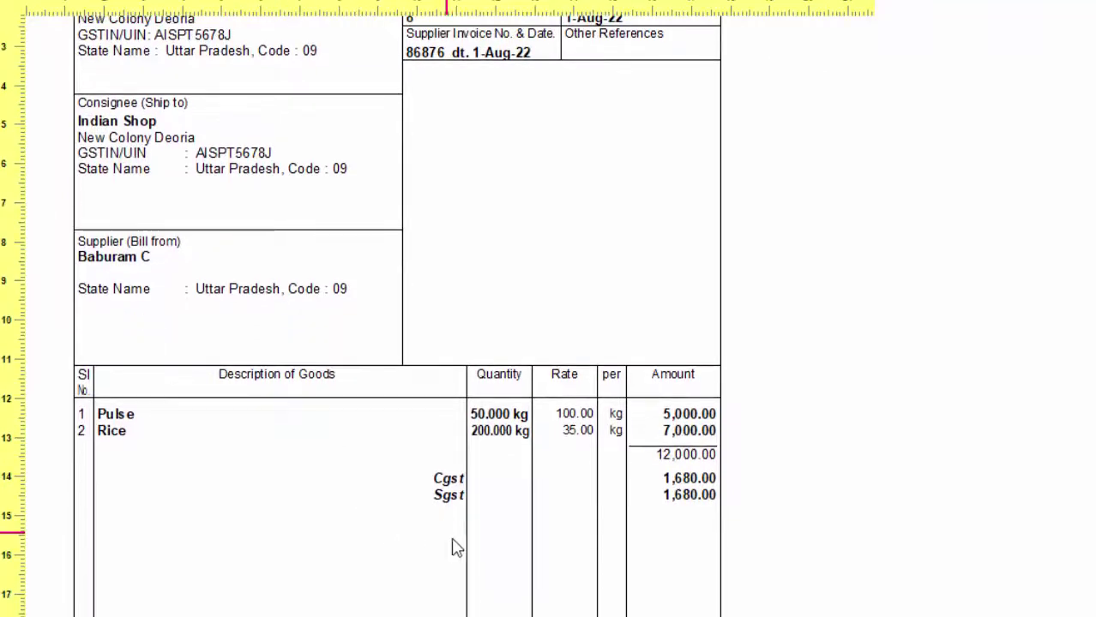
pyautogui.scroll(2, 472, 600)
pyautogui.scroll(1, 475, 606)
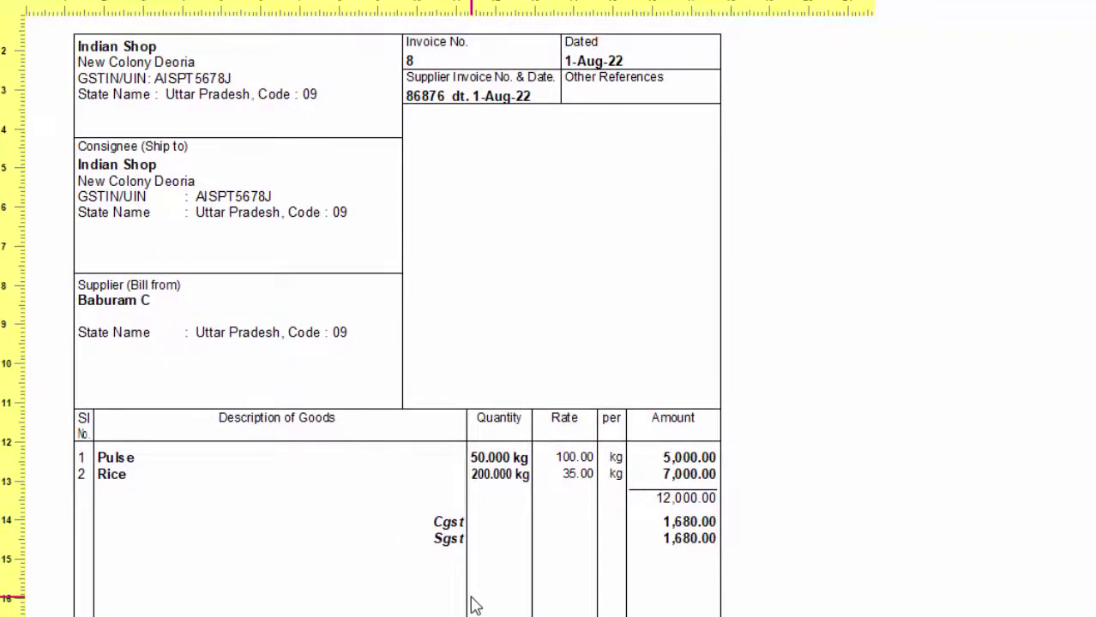
pyautogui.hotkey('alt', 'z')
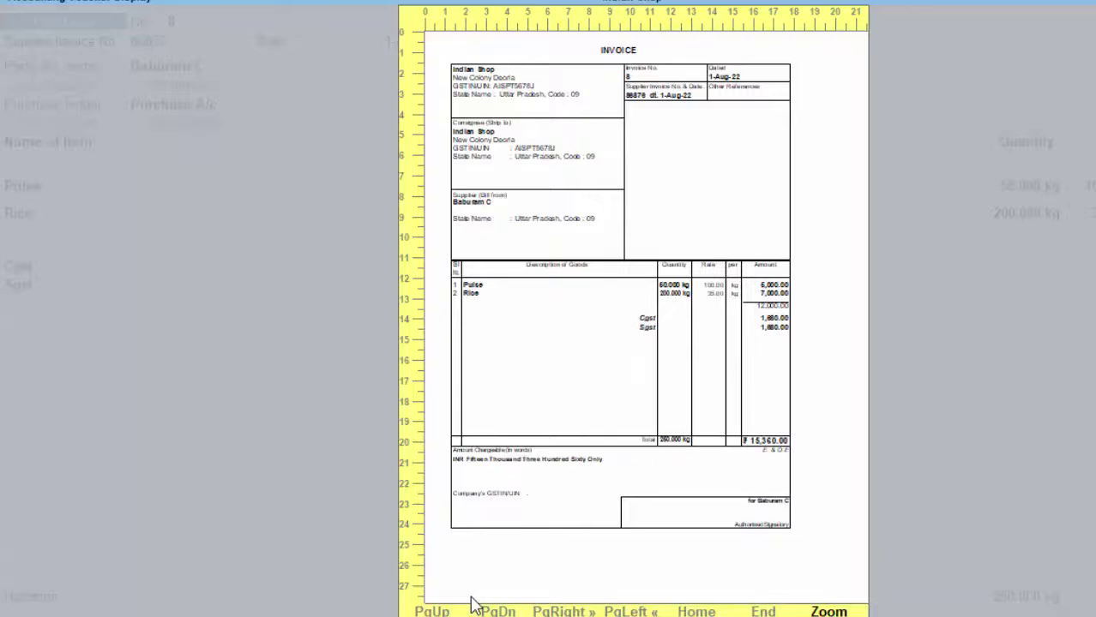
pyautogui.press('Escape')
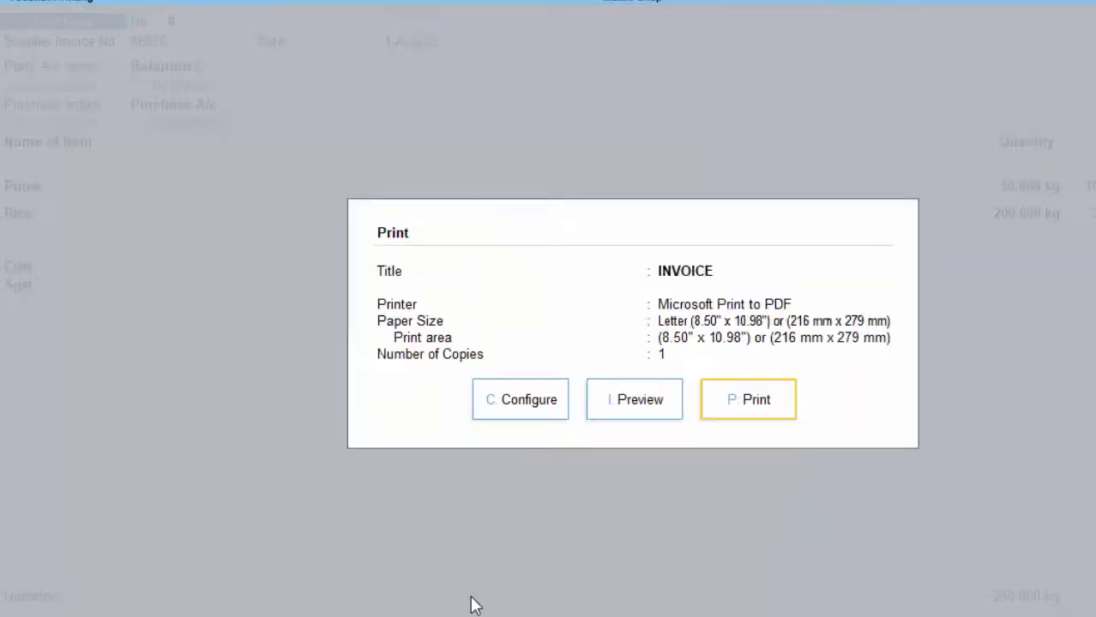
pyautogui.press('Escape')
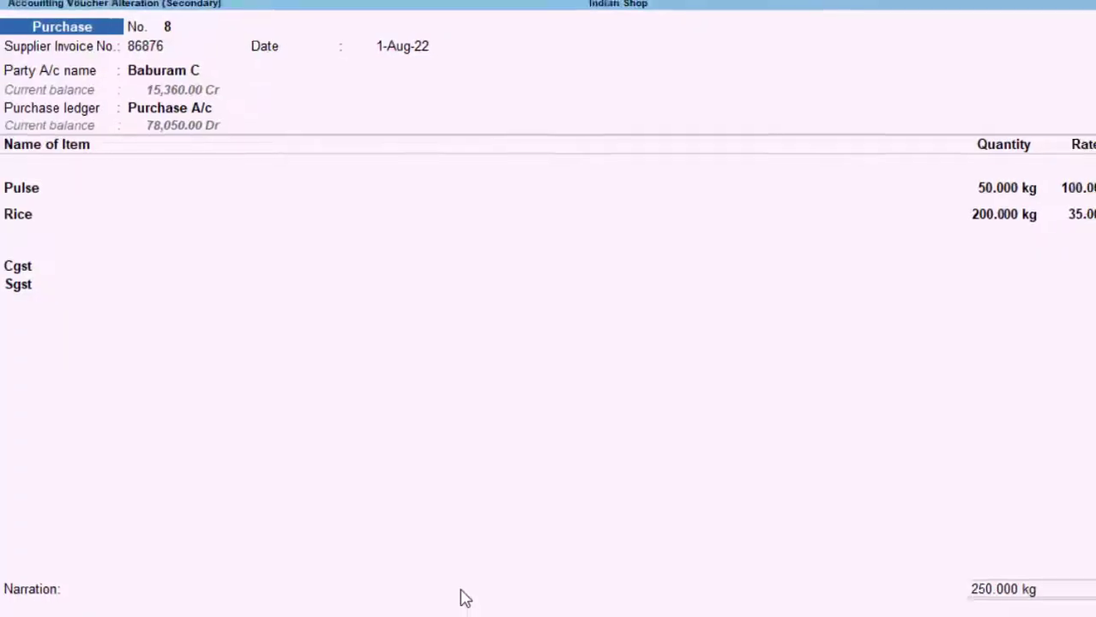
# Turn on Show Item-wise GST details in the current invoice's print configuration.
pyautogui.hotkey('alt', 'p')
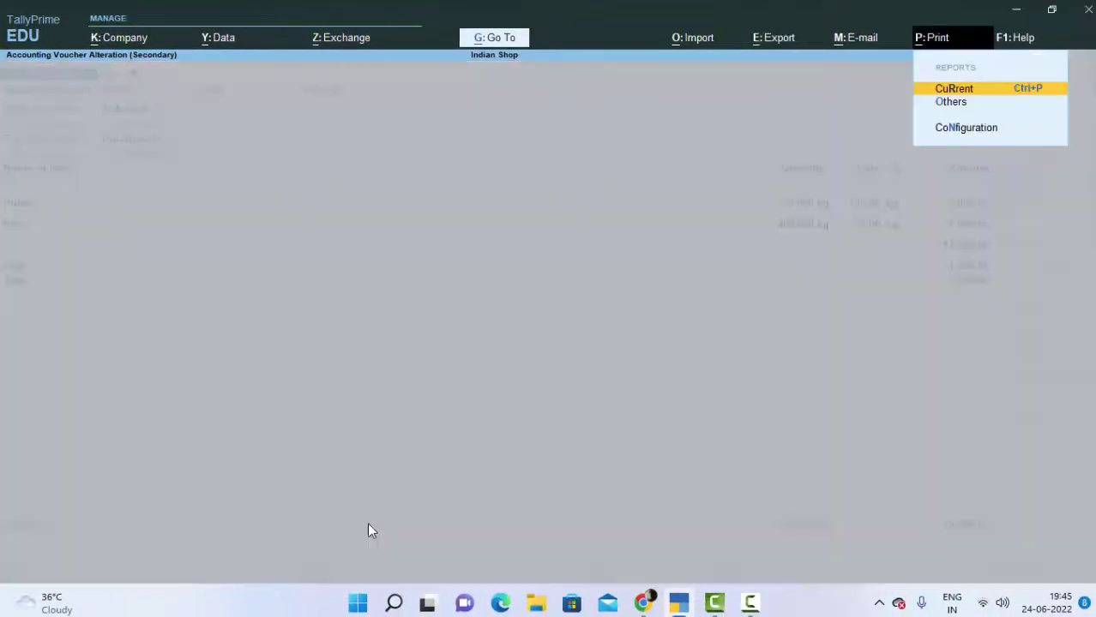
pyautogui.press('Return')
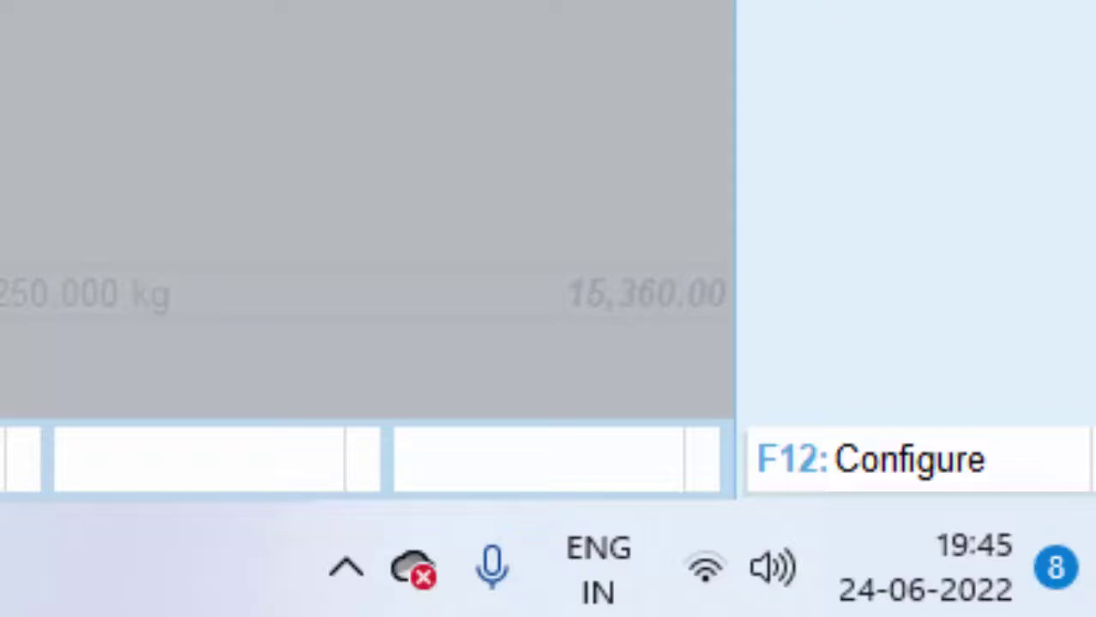
pyautogui.click(939, 480)
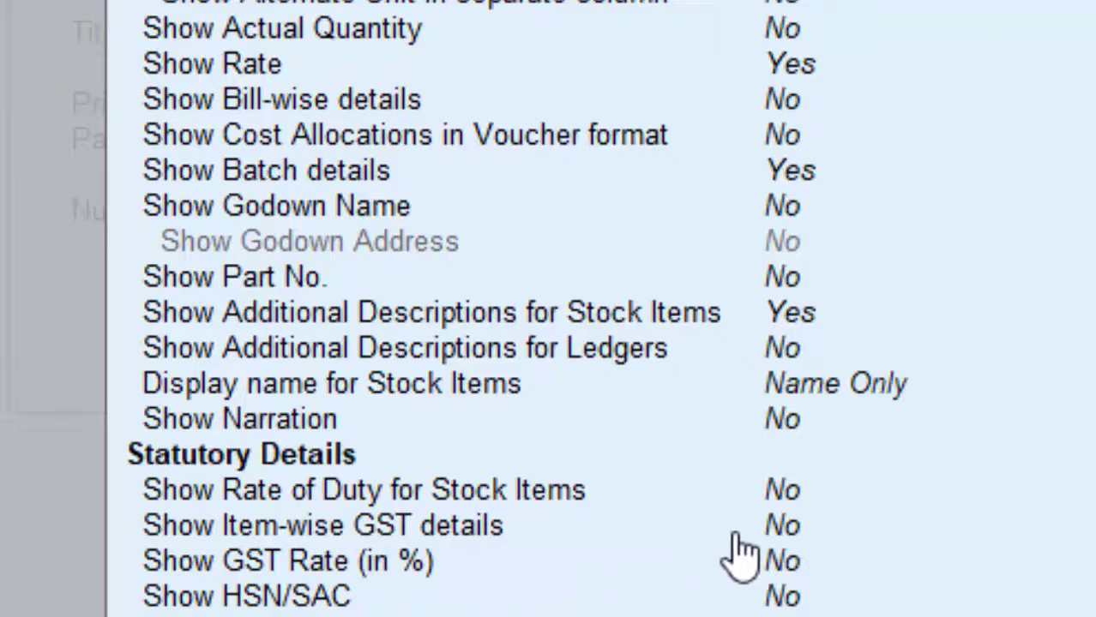
pyautogui.click(773, 530)
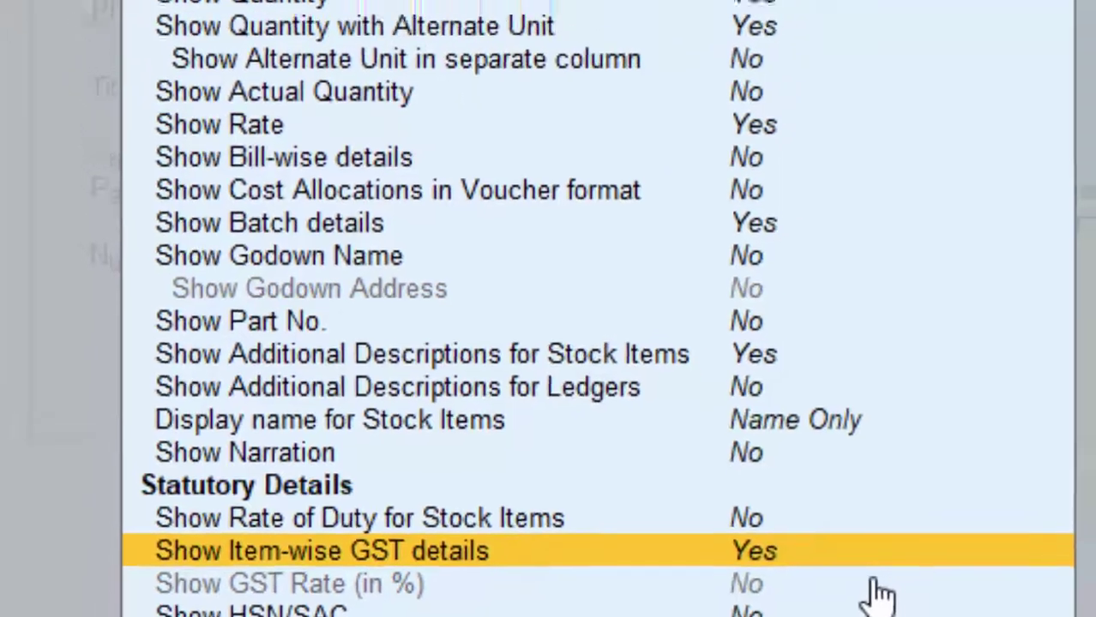
pyautogui.hotkey('ctrl', 'a')
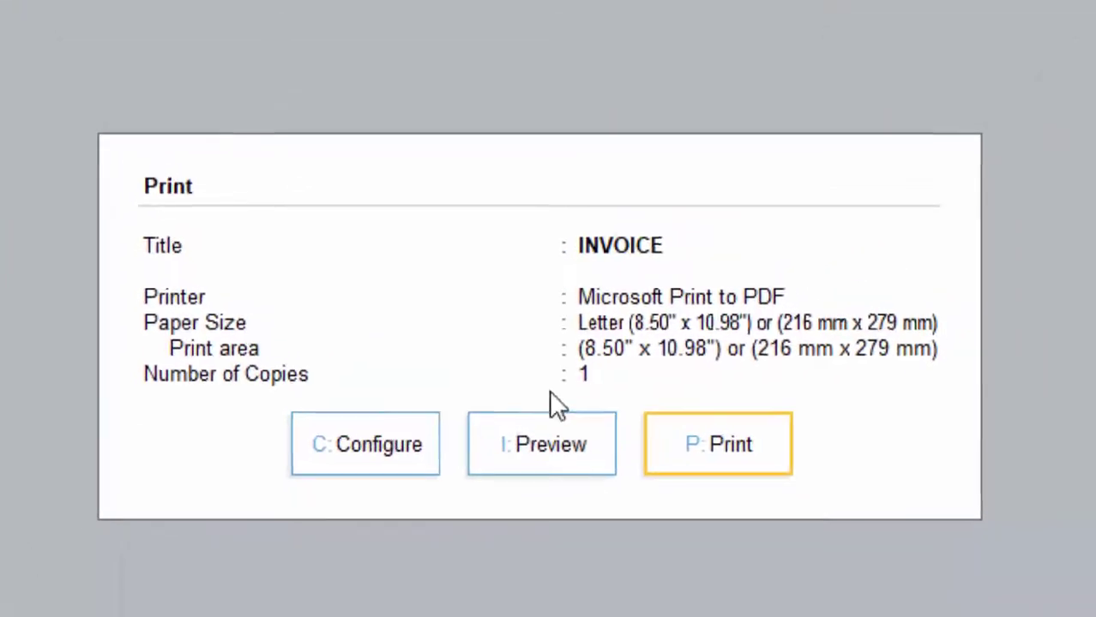
# Preview the enlarged invoice showing 14% central and state tax per item, then close it.
pyautogui.click(527, 397)
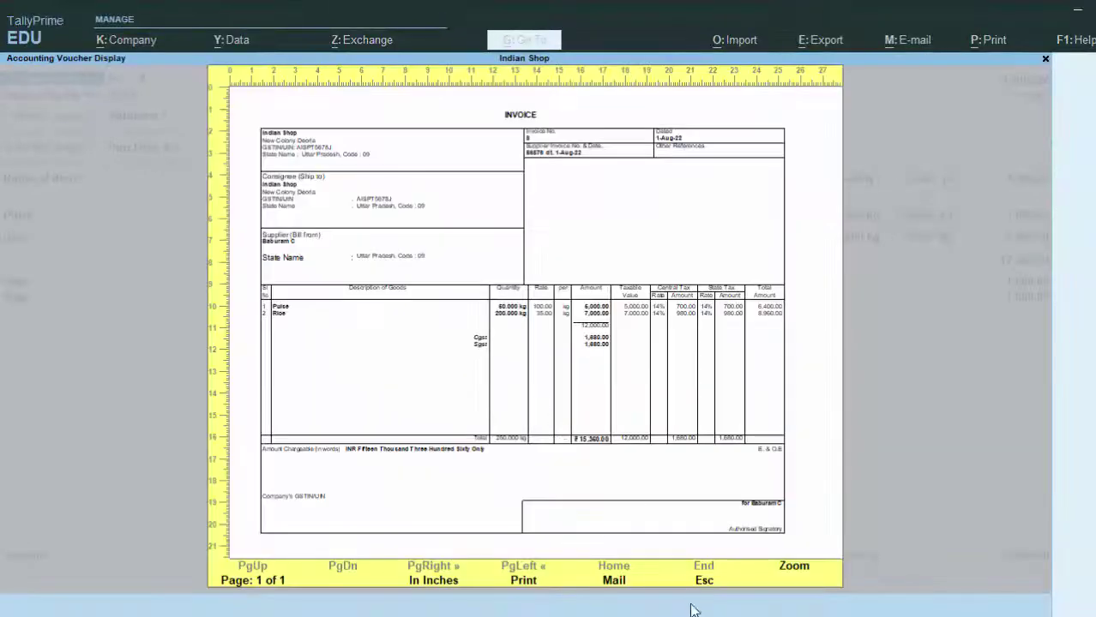
pyautogui.click(826, 562)
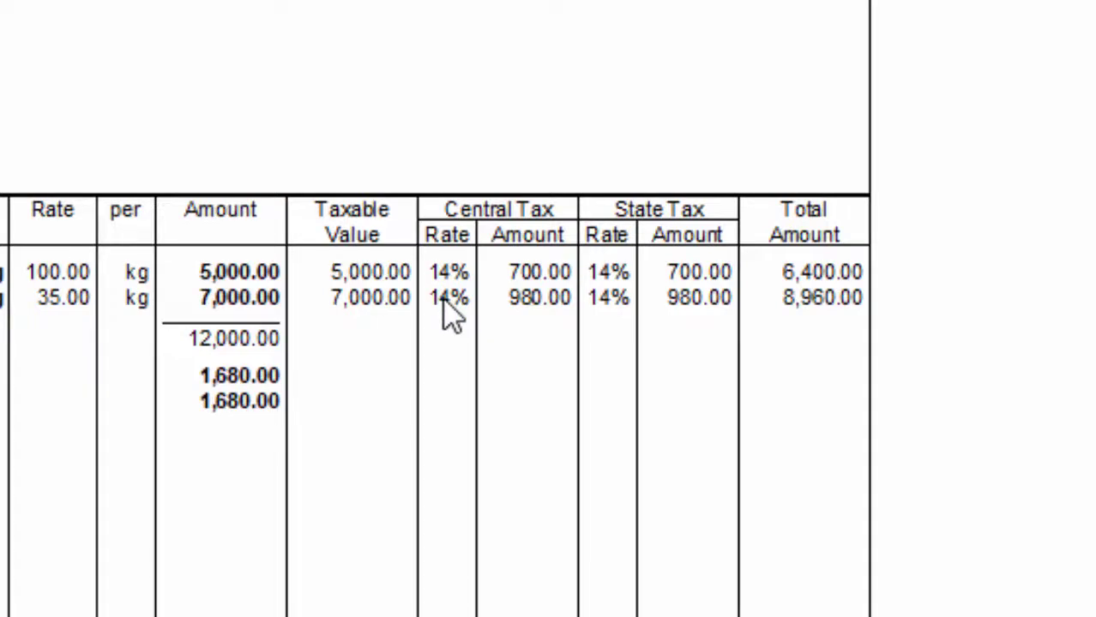
pyautogui.press('Escape')
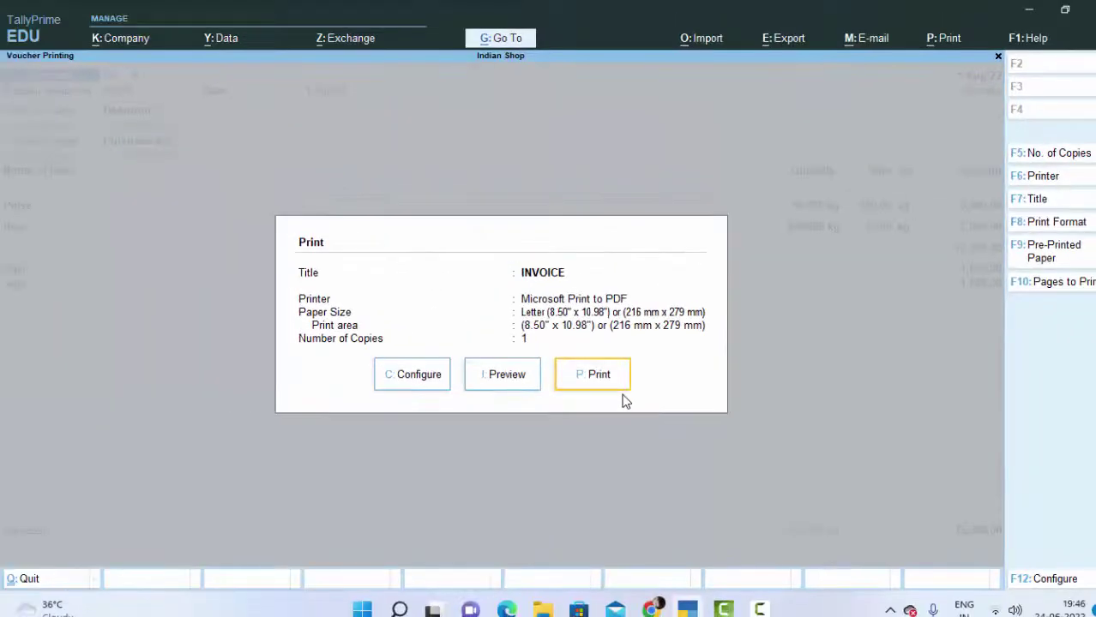
pyautogui.press('Escape')
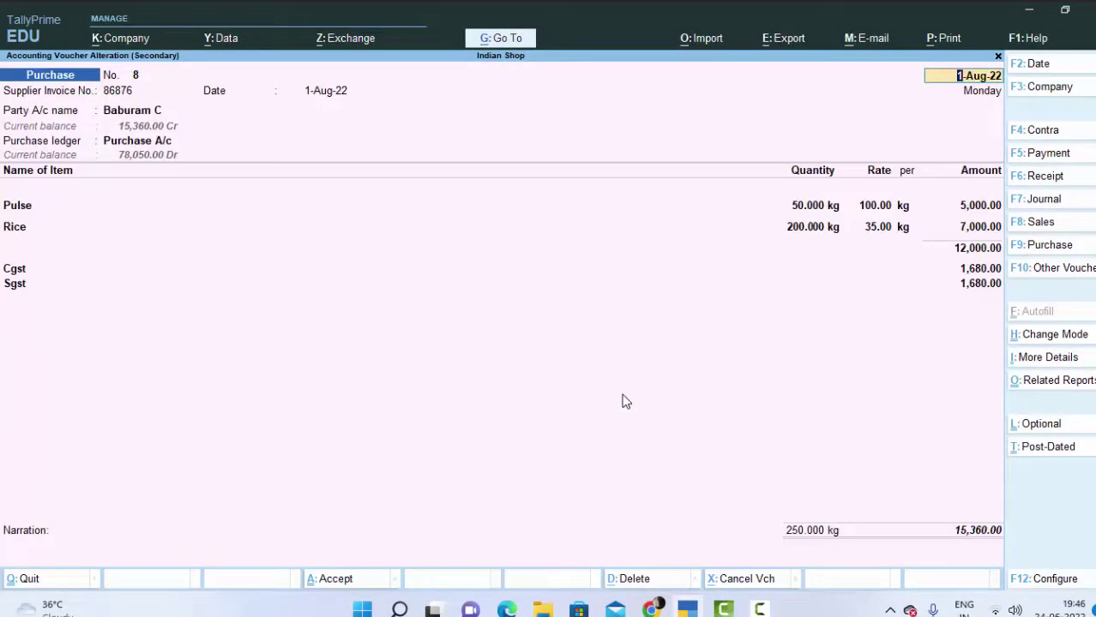
# Discard the open purchase voucher and start a fresh purchase voucher.
pyautogui.press('Escape')
pyautogui.press('Return')
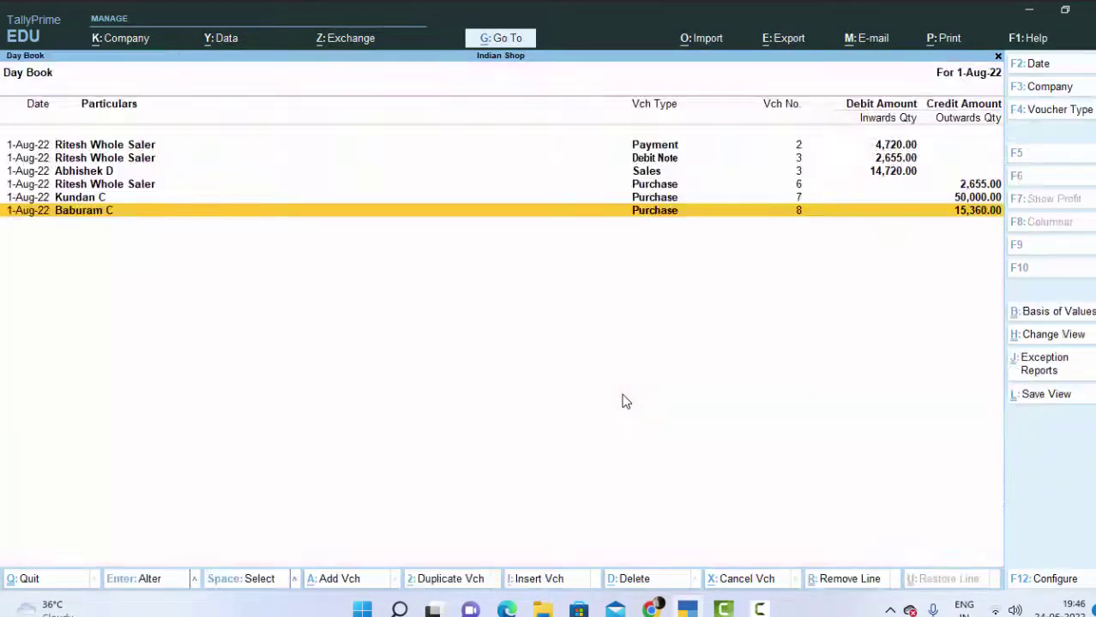
pyautogui.press('Escape')
pyautogui.press('Escape')
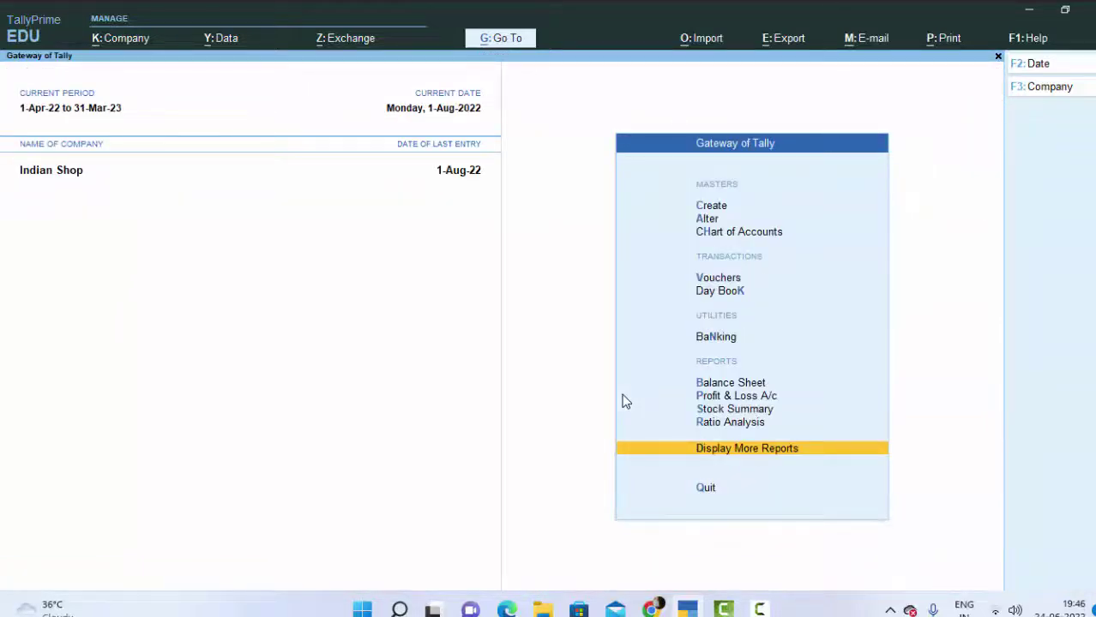
pyautogui.press('v')
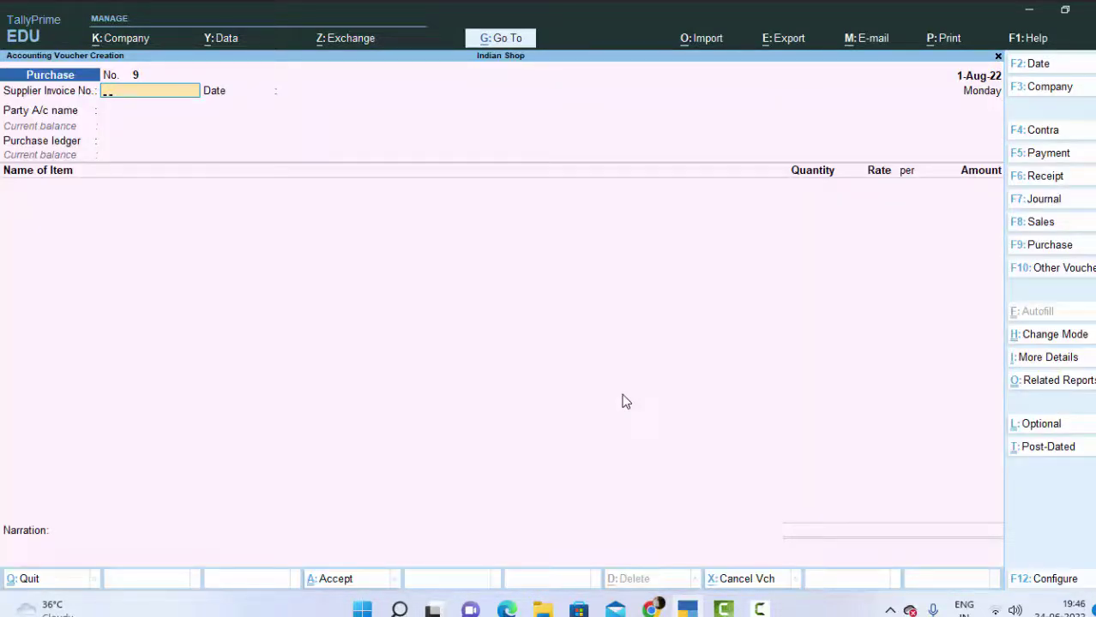
# Enter supplier invoice 3345, keep the date, select the supplier party, and start a new stock item.
pyautogui.write('3345')
pyautogui.press('Return')
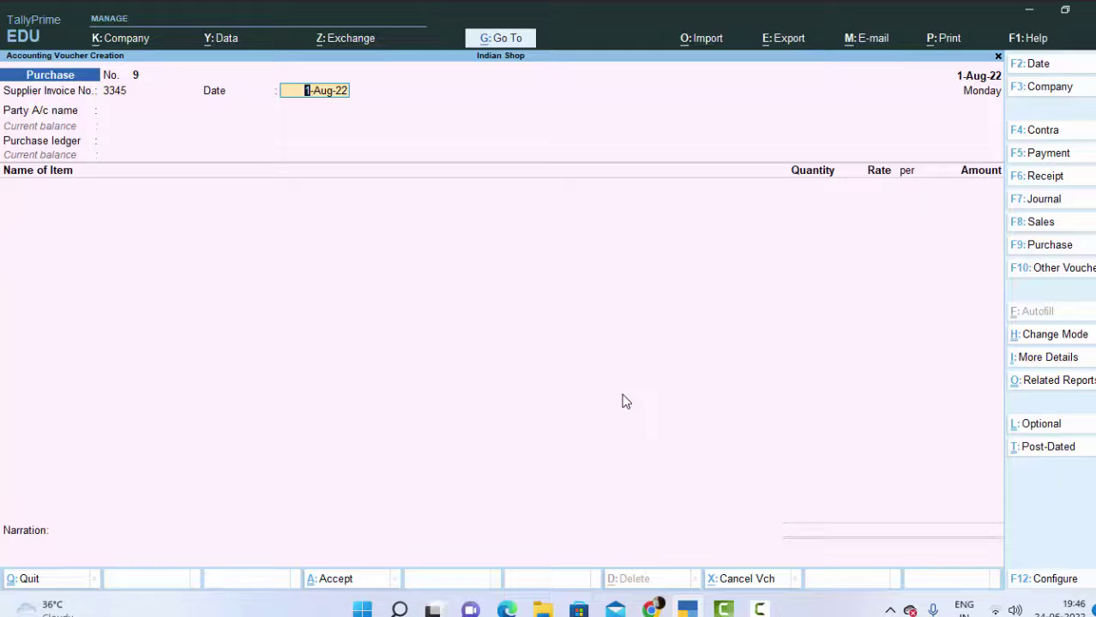
pyautogui.press('Return')
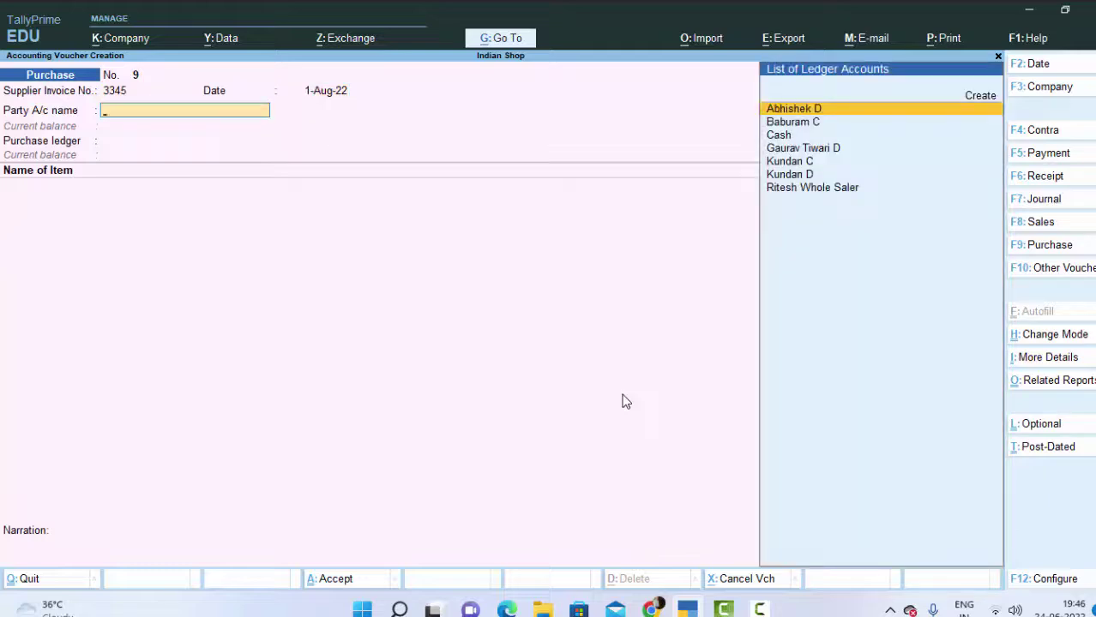
pyautogui.press('Down')
pyautogui.press('Return')
pyautogui.press('Return')
pyautogui.press('Return')
pyautogui.press('Return')
pyautogui.press('Return')
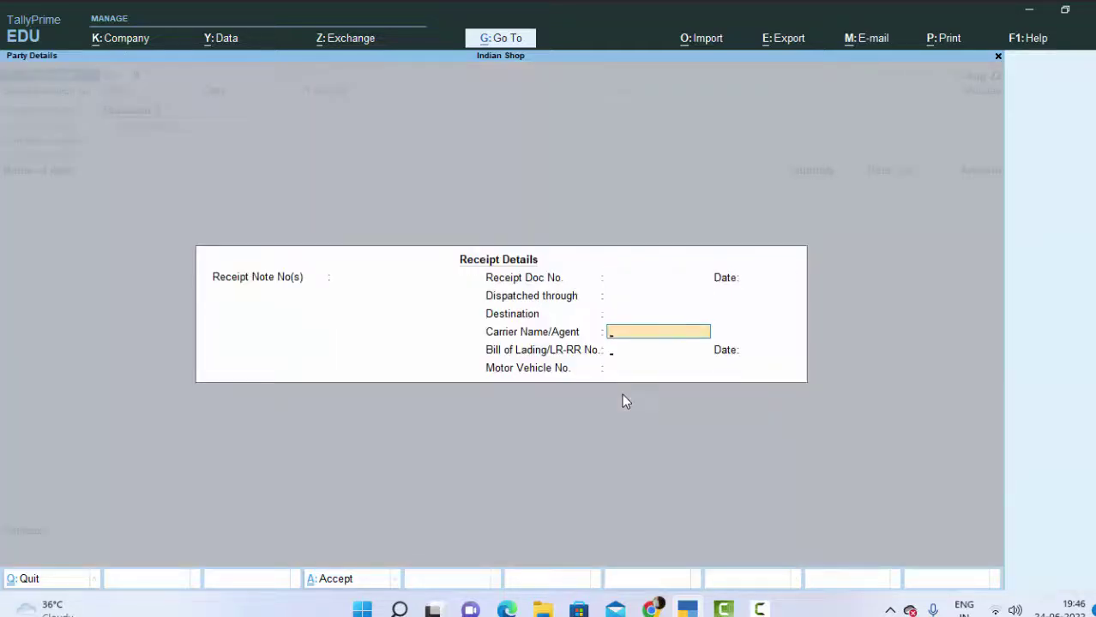
pyautogui.press('Return')
pyautogui.press('Return')
pyautogui.press('Return')
pyautogui.press('Return')
pyautogui.press('Return')
pyautogui.press('Return')
pyautogui.press('Return')
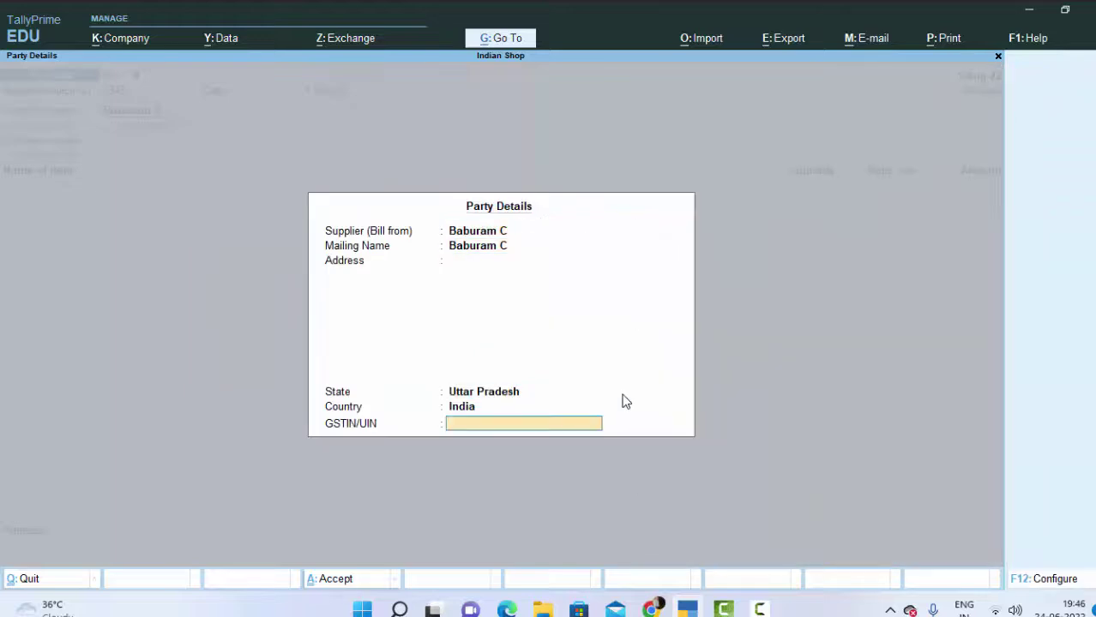
pyautogui.press('Return')
pyautogui.press('Return')
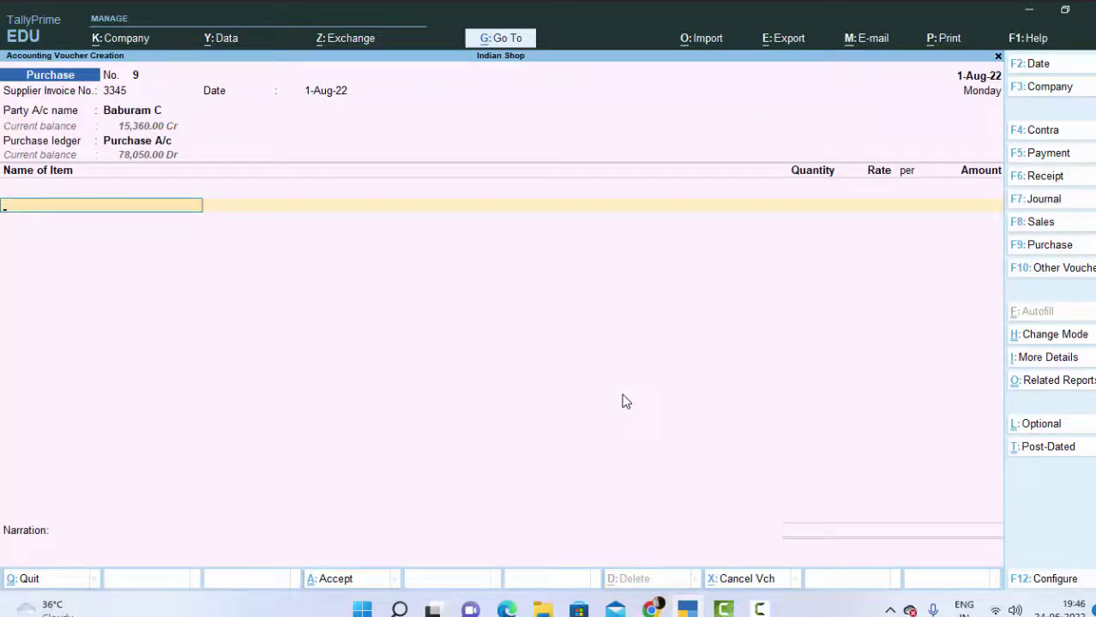
pyautogui.hotkey('alt', 'c')
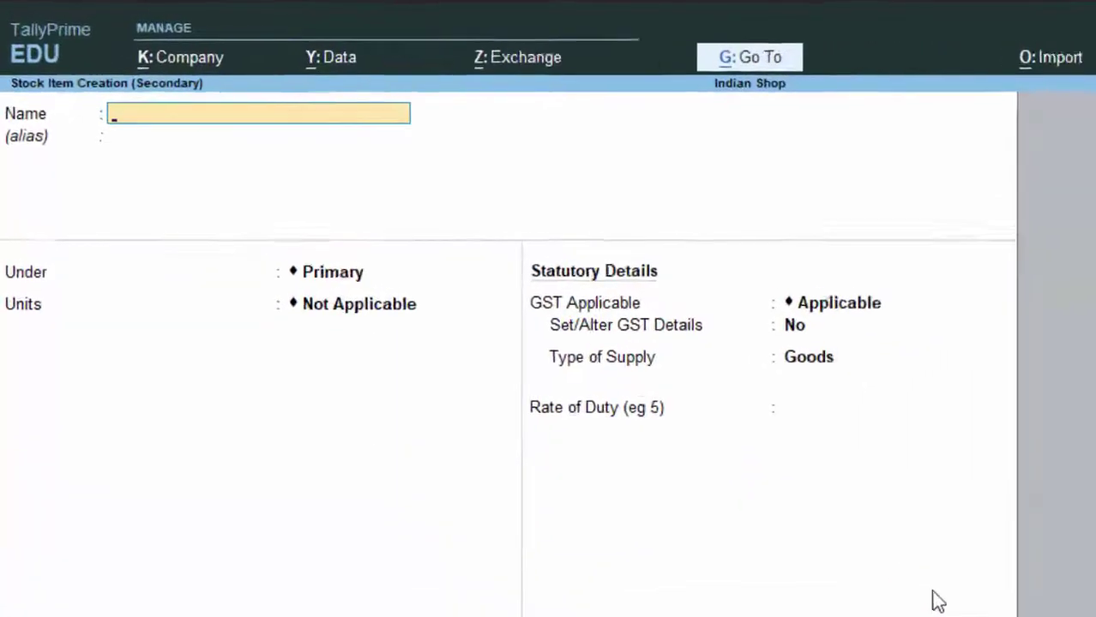
# Name the new stock item 'Red Chilli Powder'.
pyautogui.write('Red')
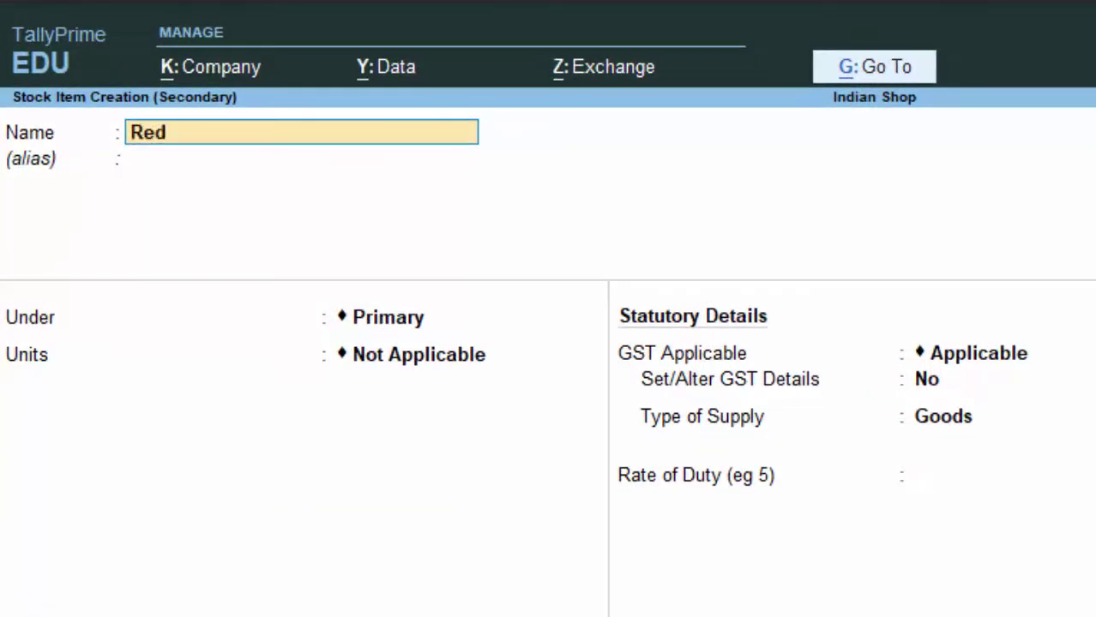
pyautogui.write(' Chilli')
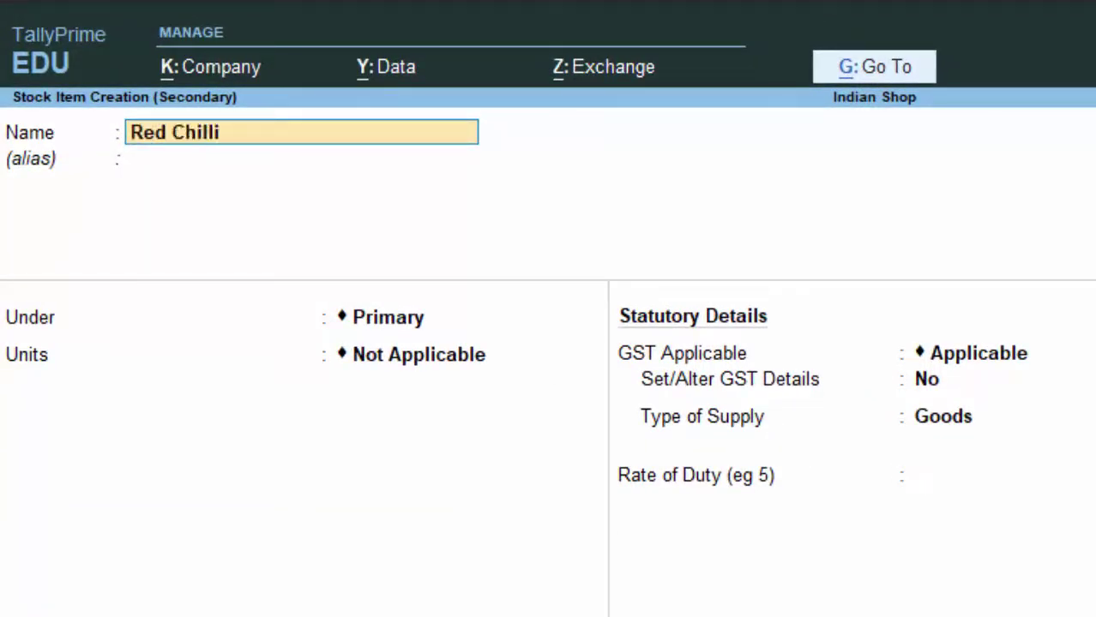
pyautogui.write(' Powder')
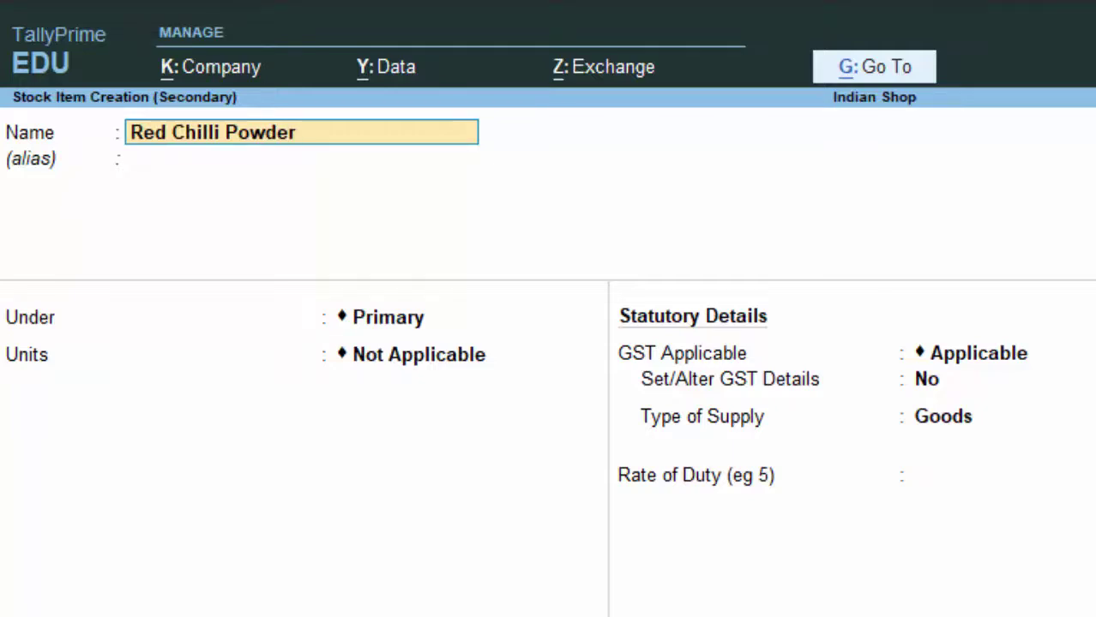
pyautogui.press('Return')
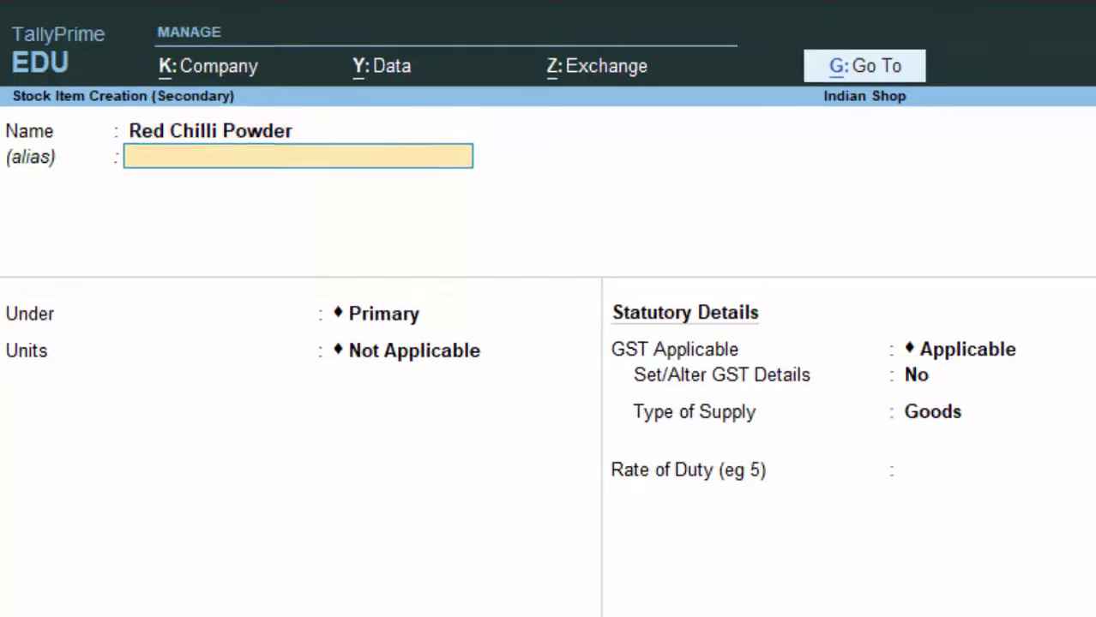
pyautogui.press('Return')
pyautogui.press('Return')
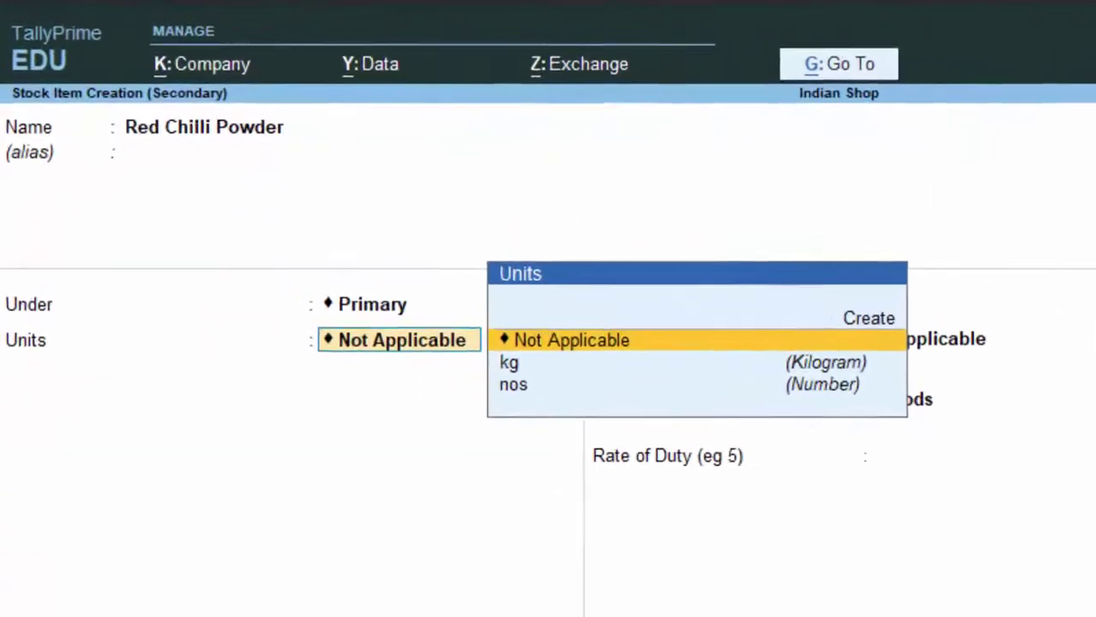
# Create unit pkt (formal name Packet, UQC PAC-PACKS) and assign it to the item.
pyautogui.hotkey('alt', 'c')
pyautogui.write('p')
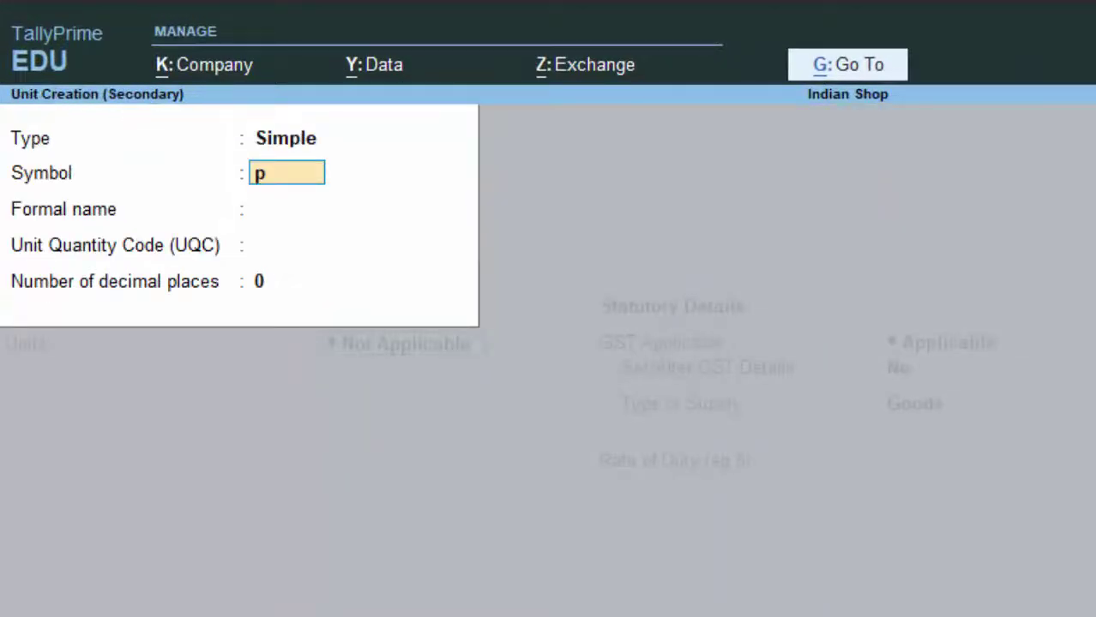
pyautogui.write('kt')
pyautogui.press('Return')
pyautogui.write('P')
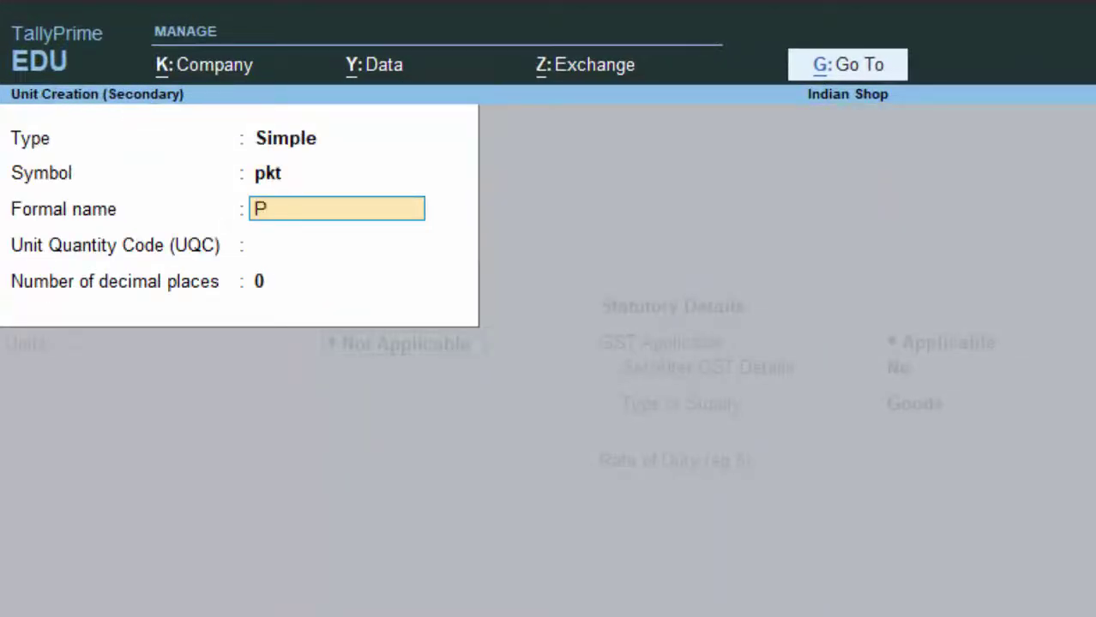
pyautogui.write('acket')
pyautogui.press('Return')
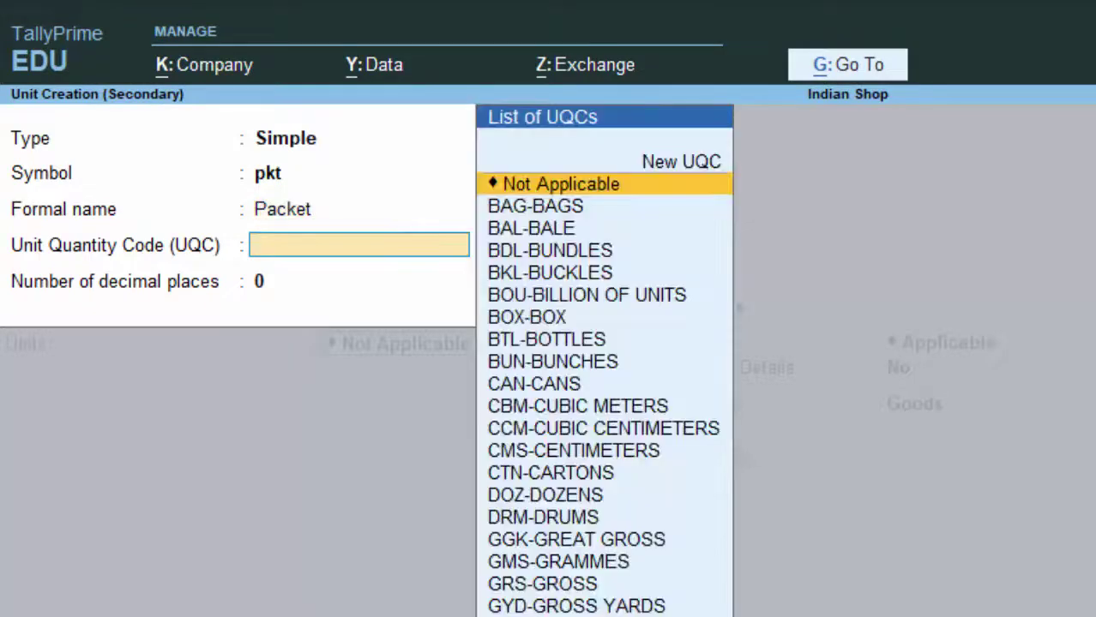
pyautogui.write('p')
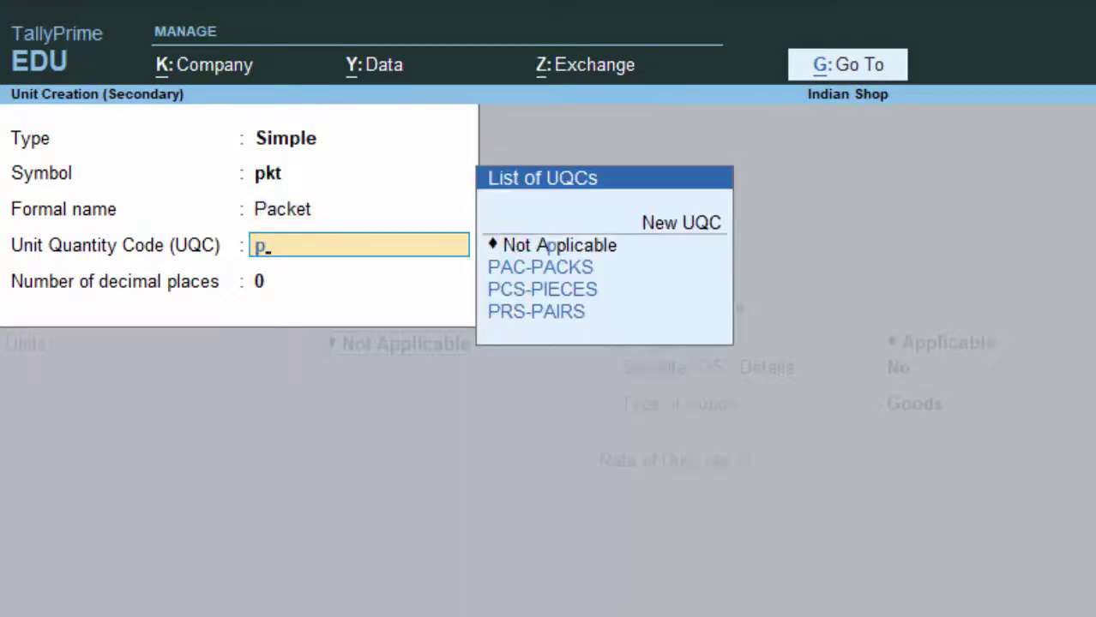
pyautogui.press('Down')
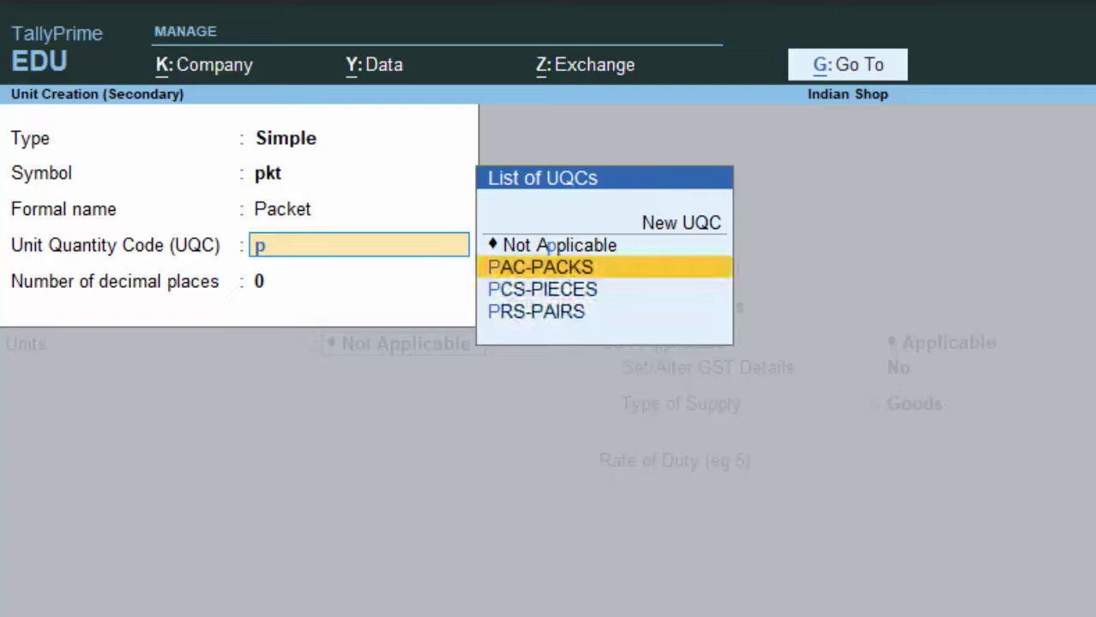
pyautogui.press('Return')
pyautogui.press('Return')
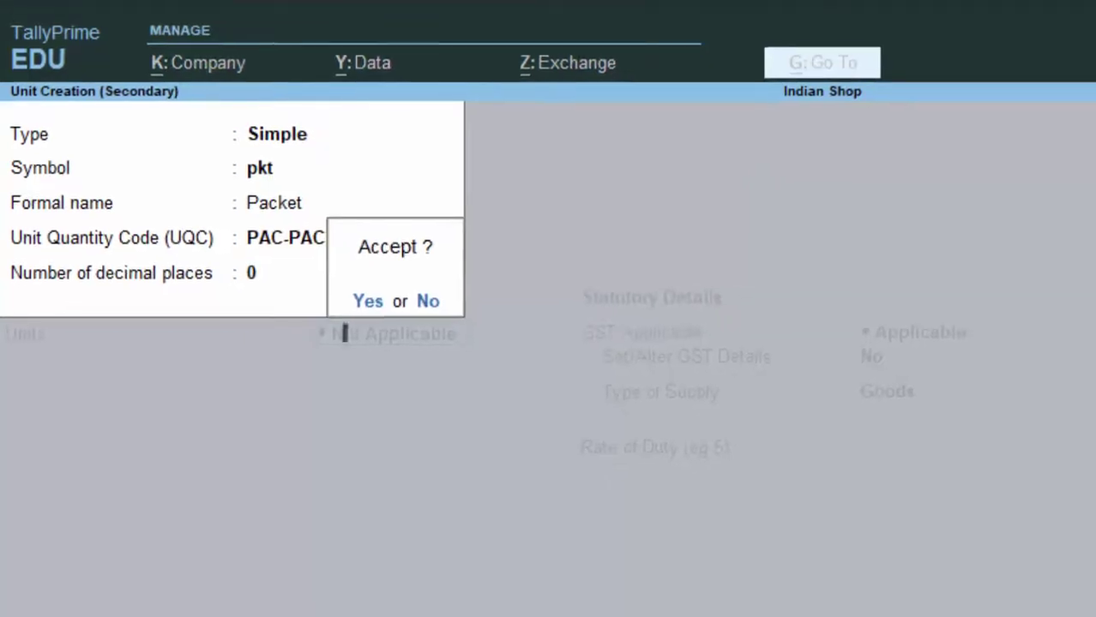
pyautogui.press('Return')
pyautogui.press('Return')
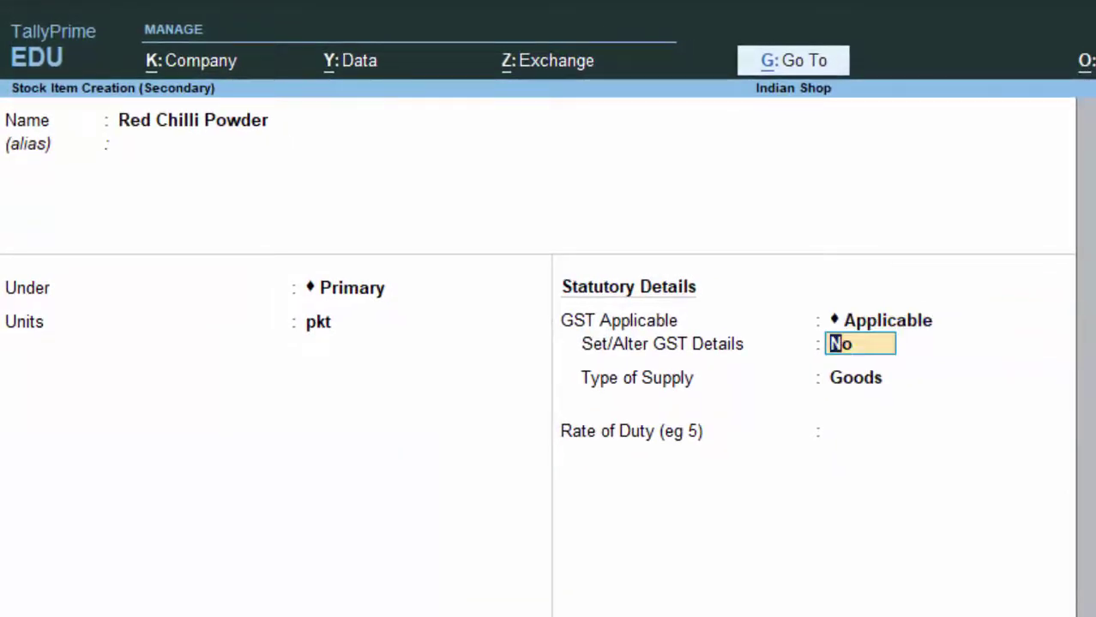
# Set Red Chilli Powder's GST as On Value, Taxable, 18% integrated (9% central, 9% state).
pyautogui.write('y')
pyautogui.press('Return')
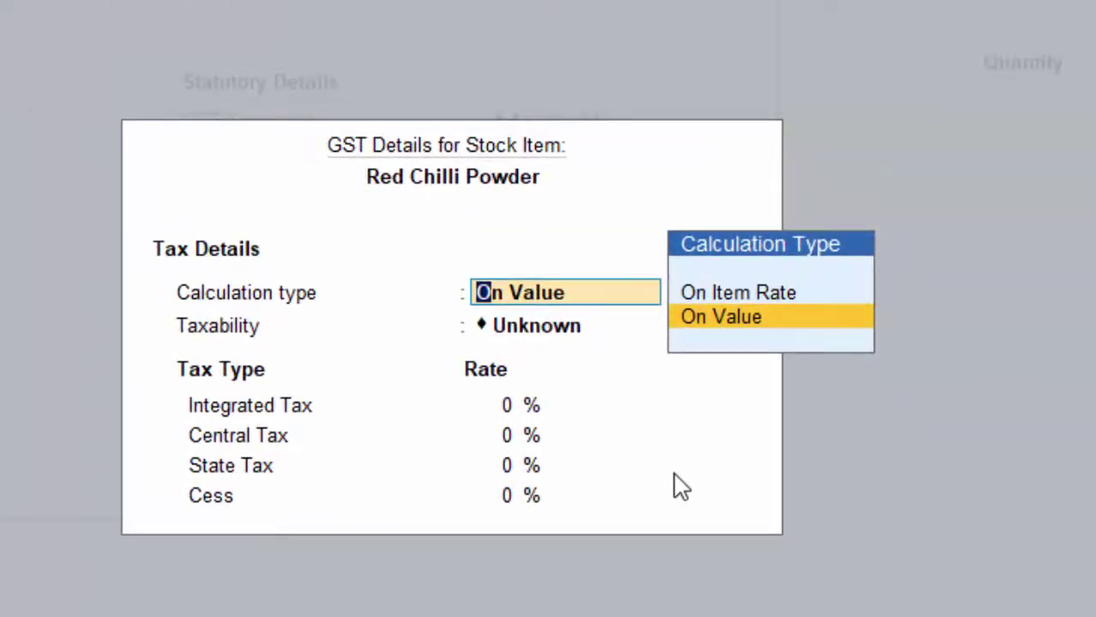
pyautogui.press('Return')
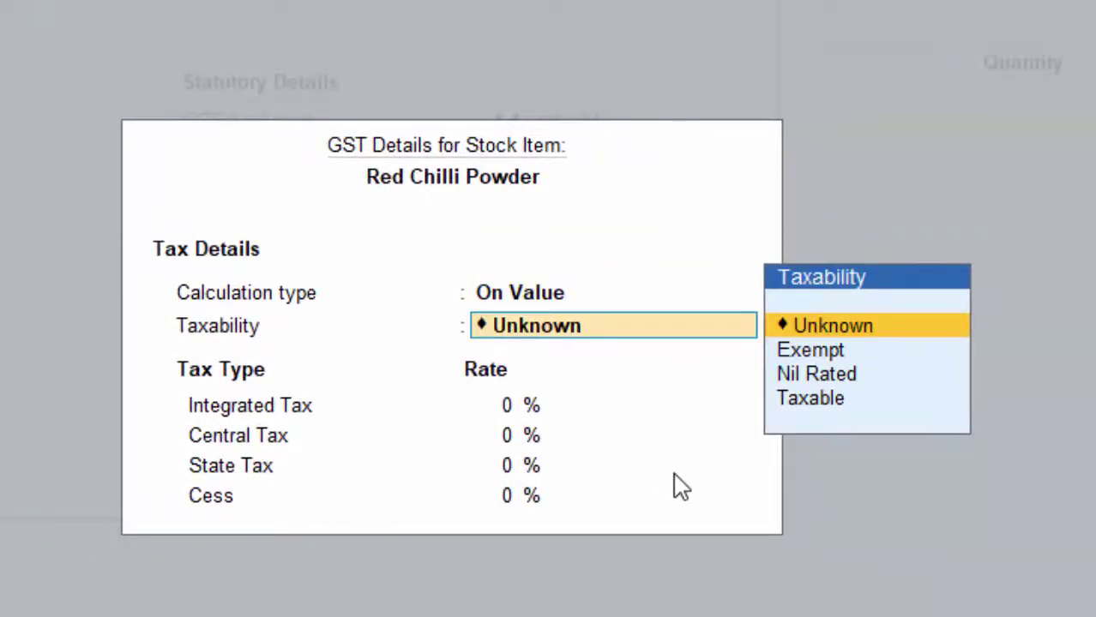
pyautogui.press('Down')
pyautogui.press('Down')
pyautogui.press('Down')
pyautogui.press('Return')
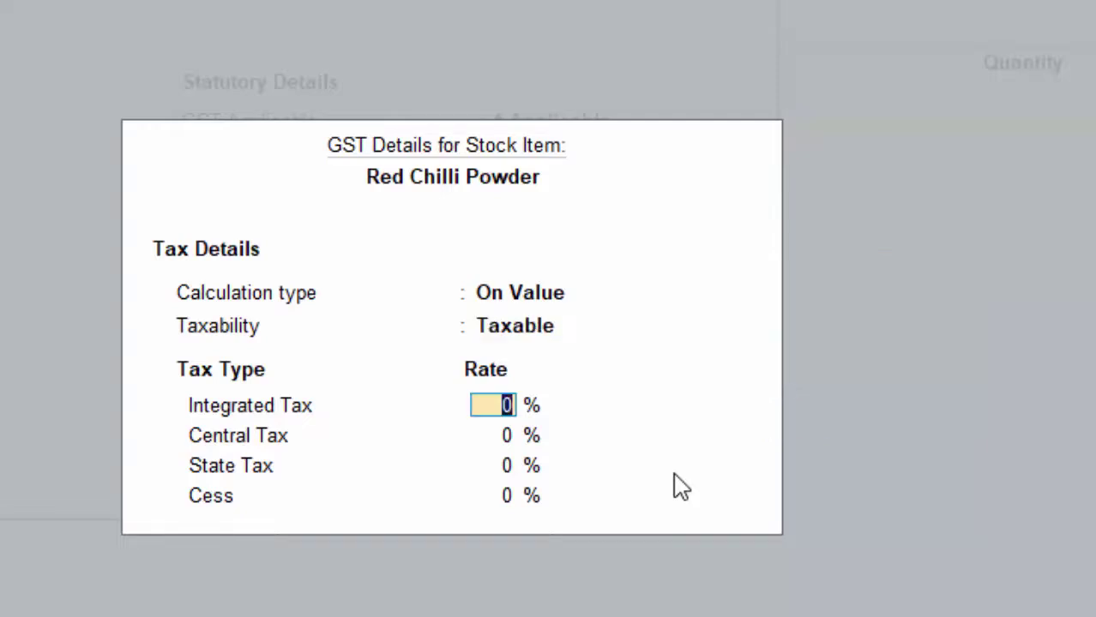
pyautogui.write('18')
pyautogui.press('Return')
pyautogui.press('Return')
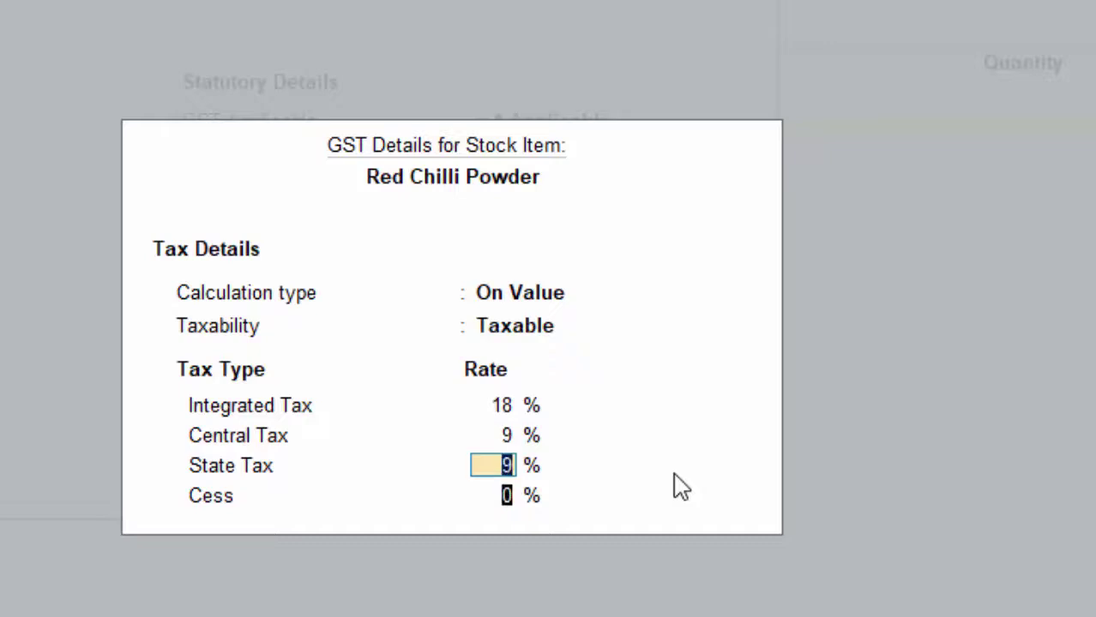
pyautogui.press('Return')
pyautogui.press('Return')
pyautogui.press('Return')
pyautogui.press('Return')
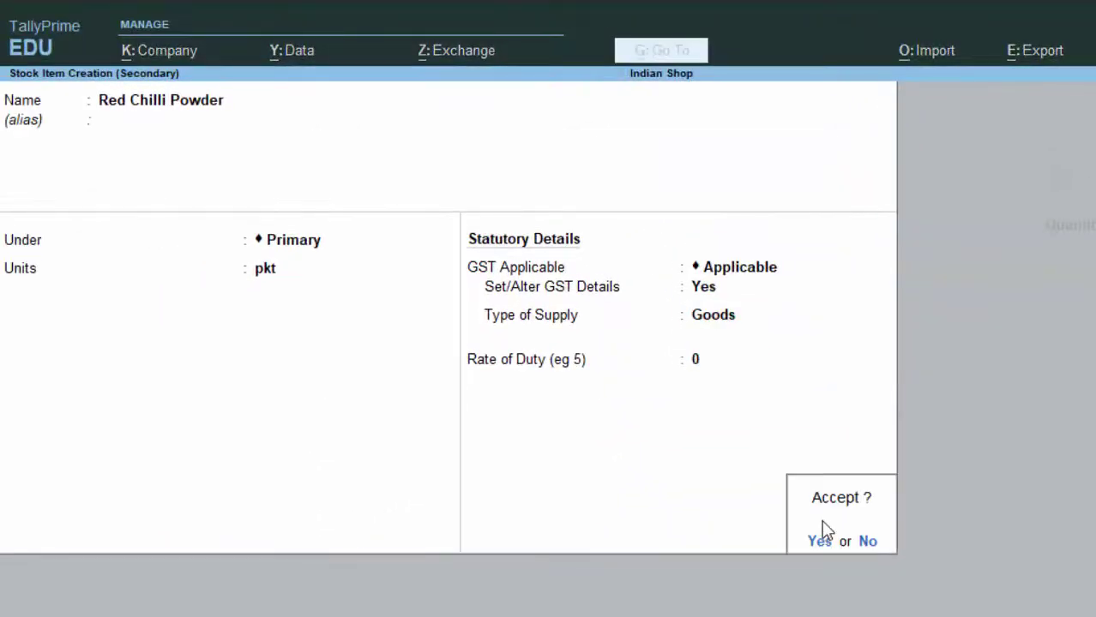
pyautogui.press('Return')
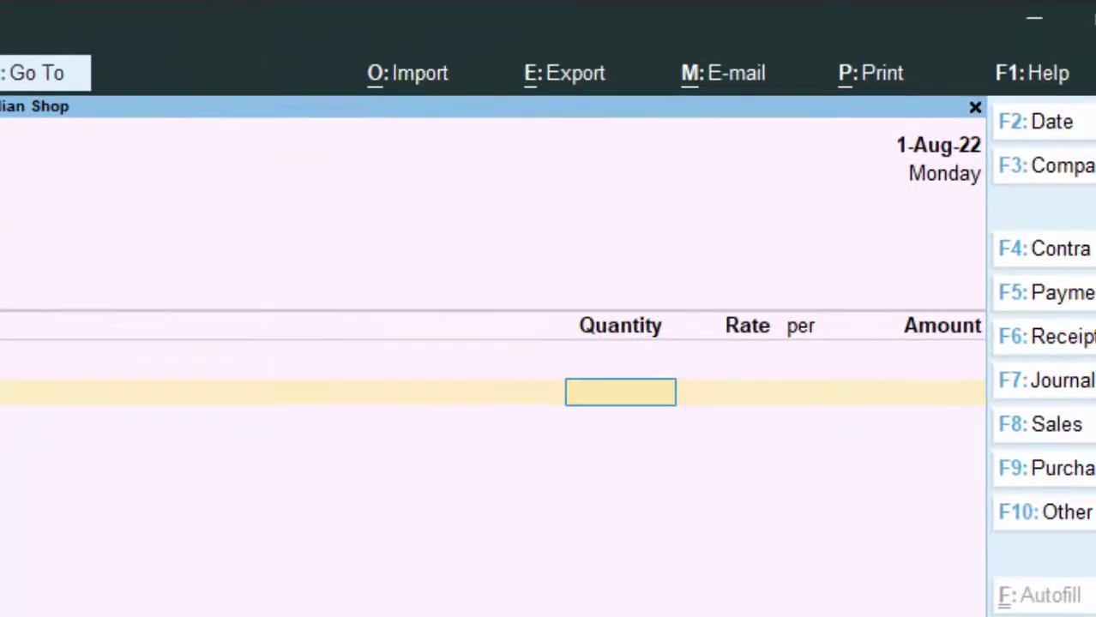
# Enter 12 pkt of Red Chilli Powder at a rate of 40.
pyautogui.write('12')
pyautogui.press('Return')
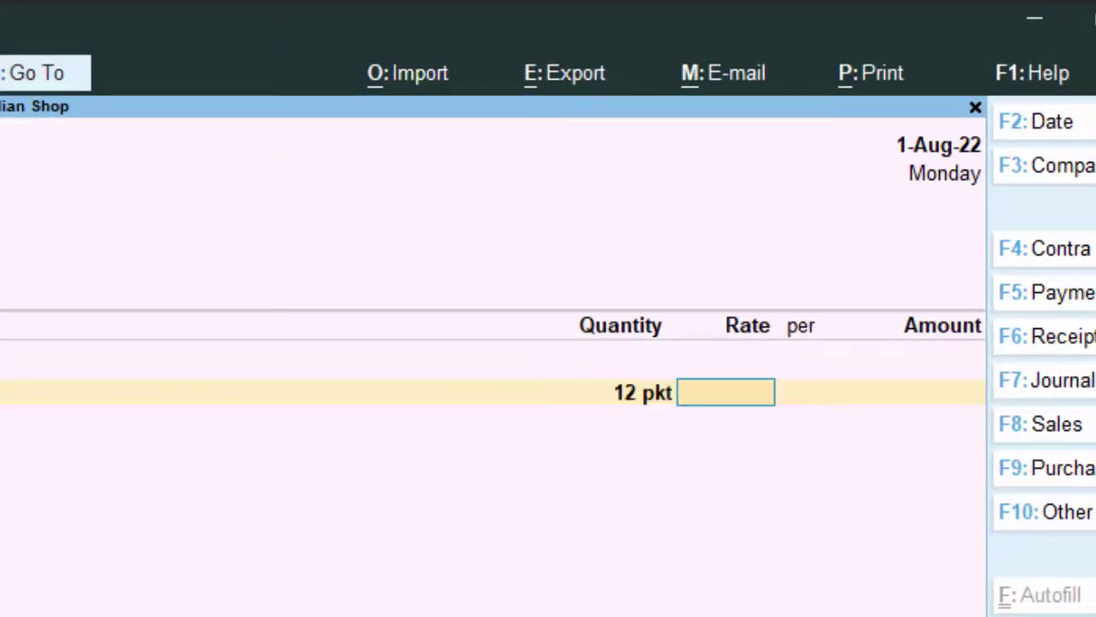
pyautogui.write('40')
pyautogui.press('Return')
# Add Cgst and Sgst at 43.20 each and save voucher 9 totalling 566.40.
pyautogui.press('Return')
pyautogui.press('Return')
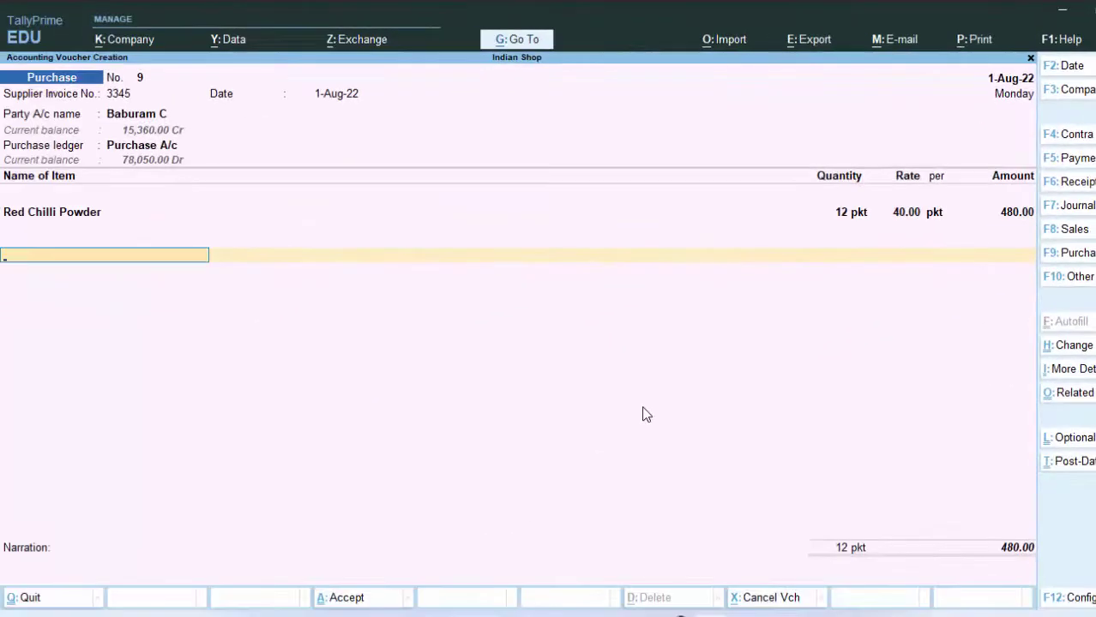
pyautogui.write('C')
pyautogui.press('Return')
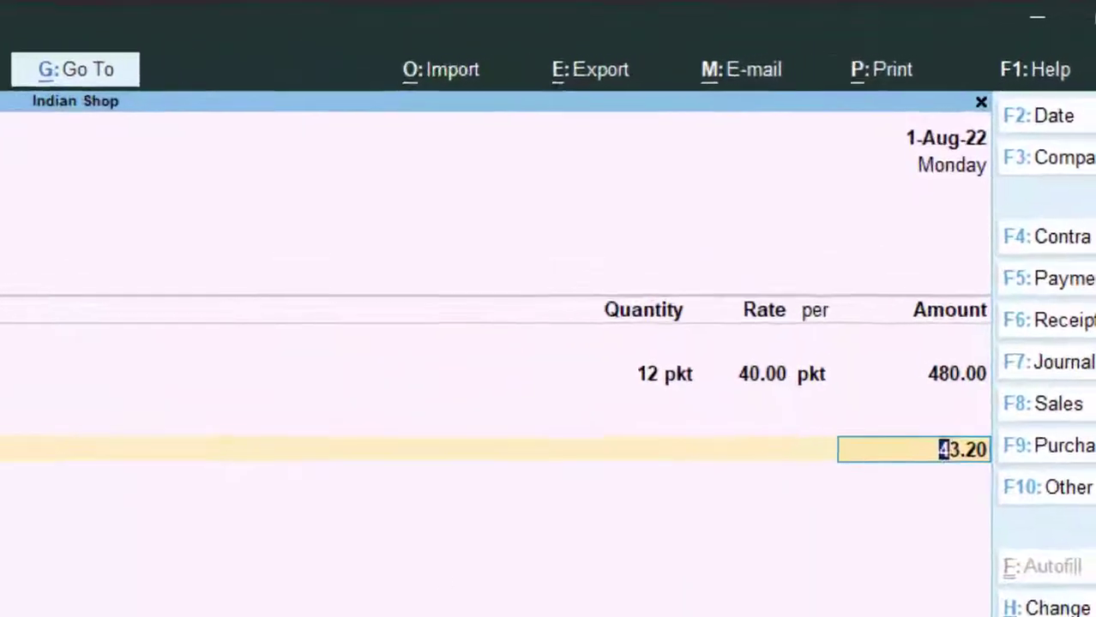
pyautogui.press('Return')
pyautogui.write('S')
pyautogui.press('Return')
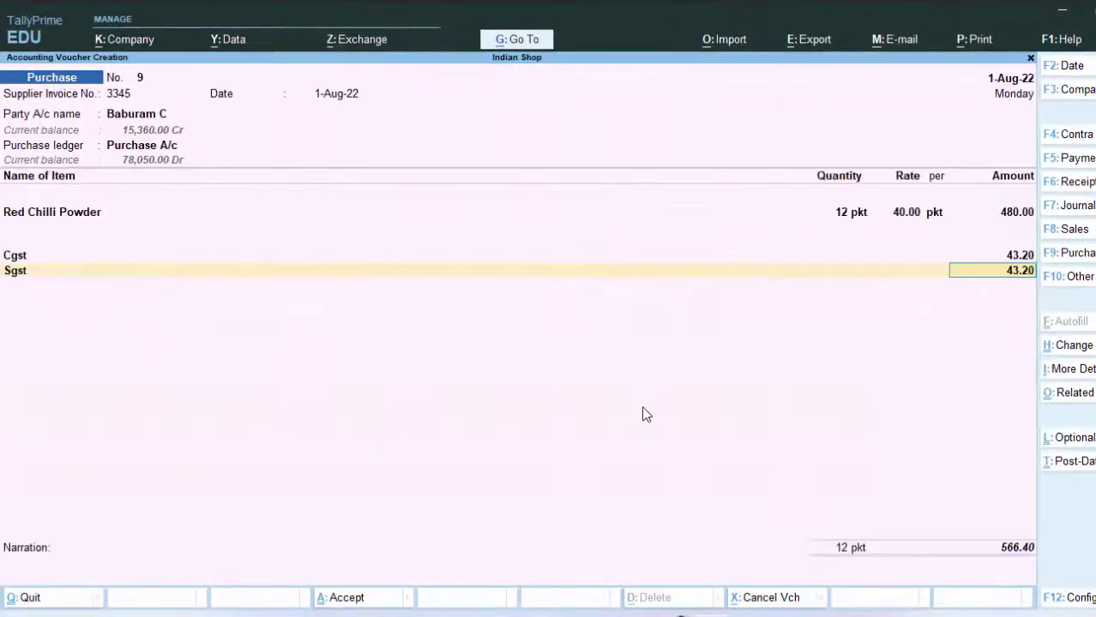
pyautogui.press('Return')
pyautogui.press('Return')
pyautogui.press('Return')
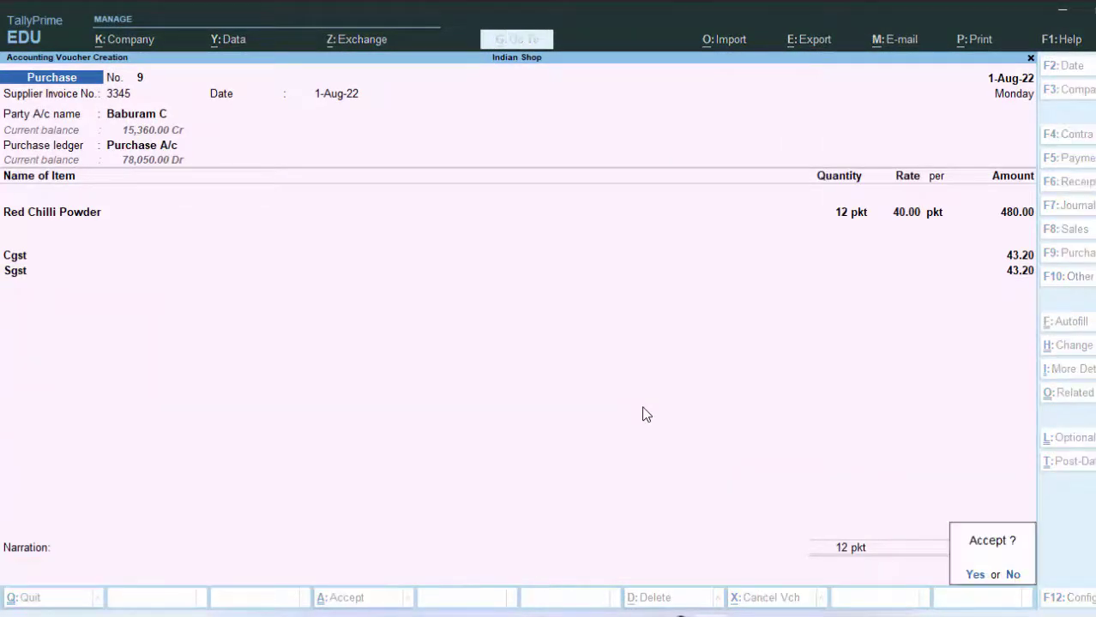
pyautogui.press('Return')
pyautogui.press('Escape')
pyautogui.press('Return')
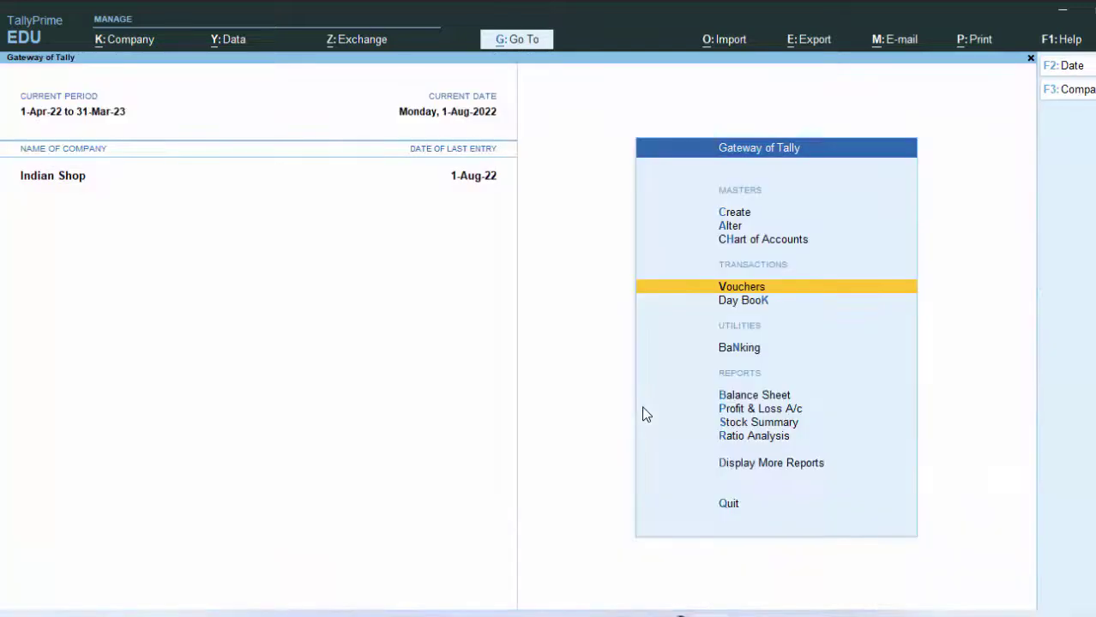
# Open purchase voucher no. 9 from the Day Book.
pyautogui.press('k')
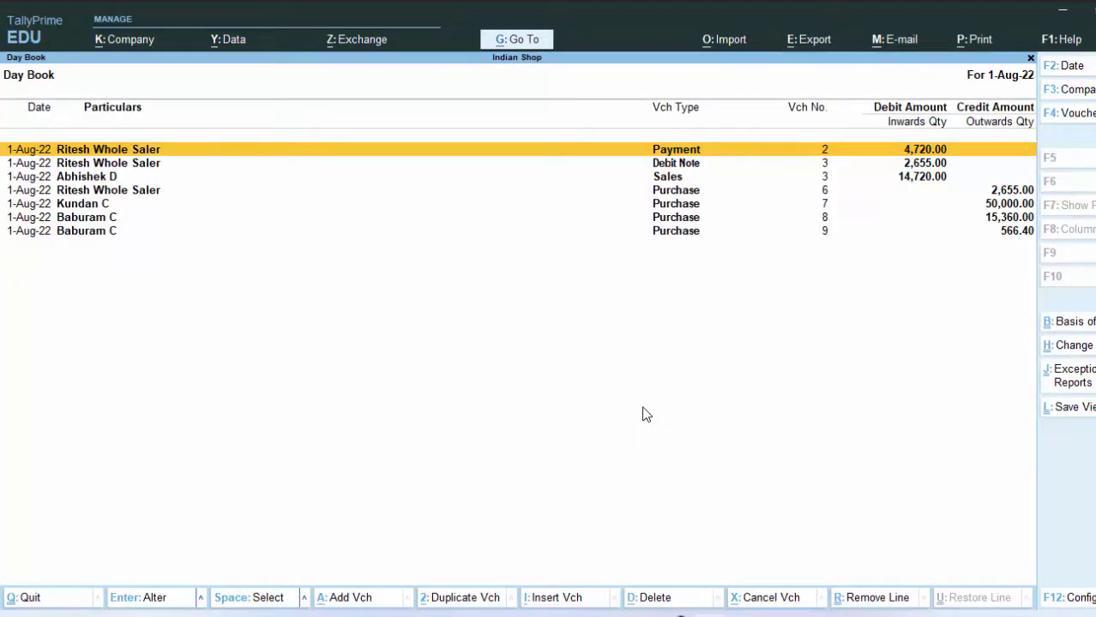
pyautogui.press('Down')
pyautogui.press('Down')
pyautogui.press('Down')
pyautogui.press('Down')
pyautogui.press('Down')
pyautogui.press('Down')
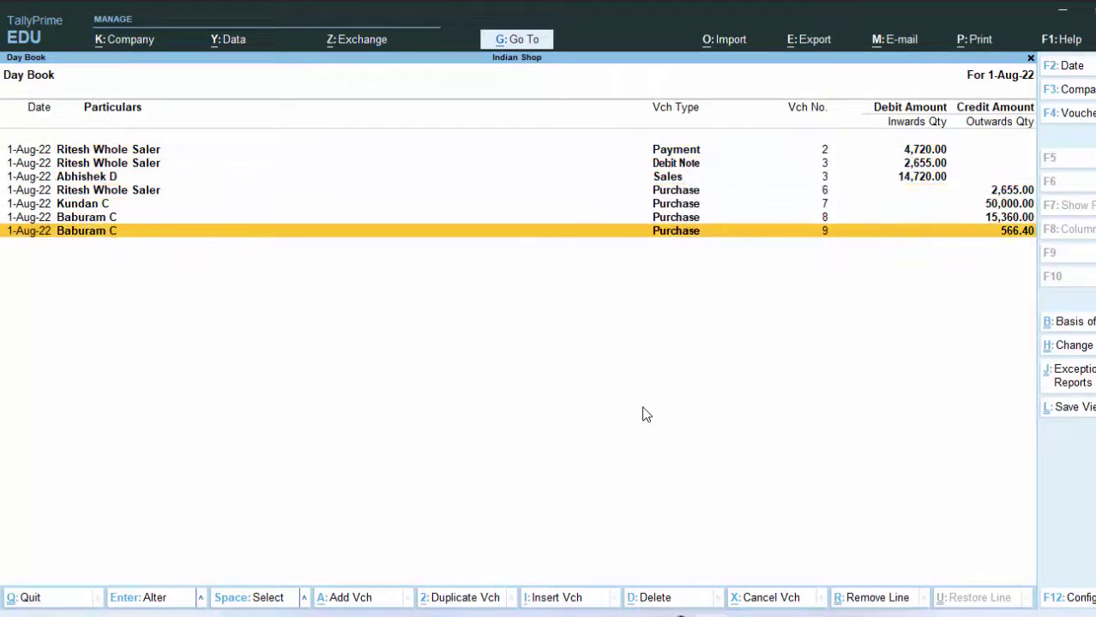
pyautogui.press('Return')
# Preview voucher 9's invoice, zooming in to check the 9% central and state tax.
pyautogui.hotkey('alt', 'p')
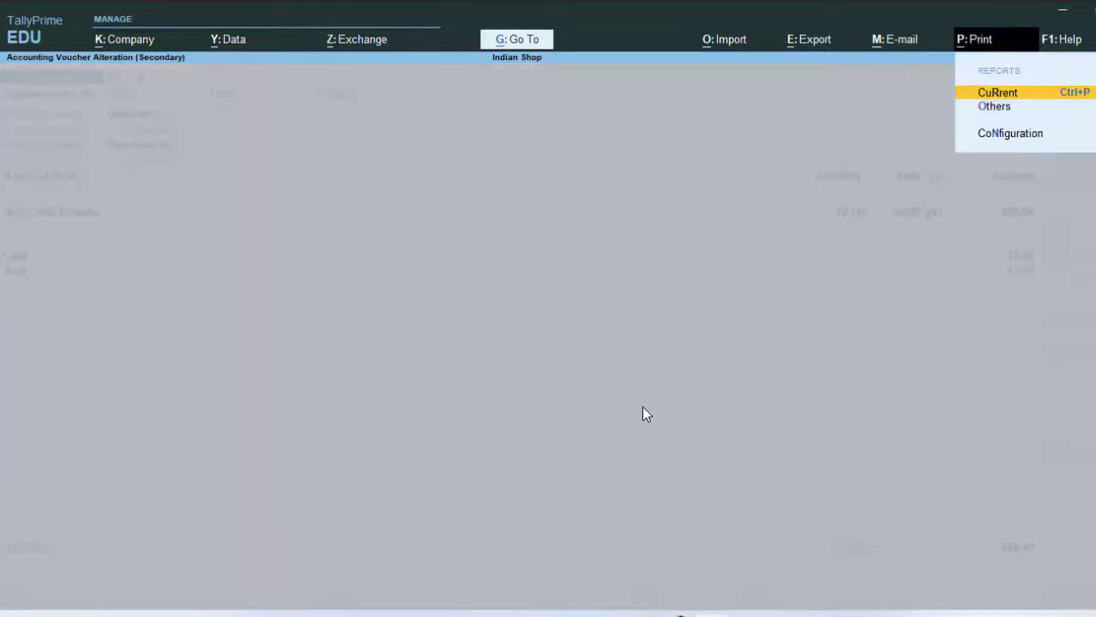
pyautogui.press('Return')
pyautogui.press('i')
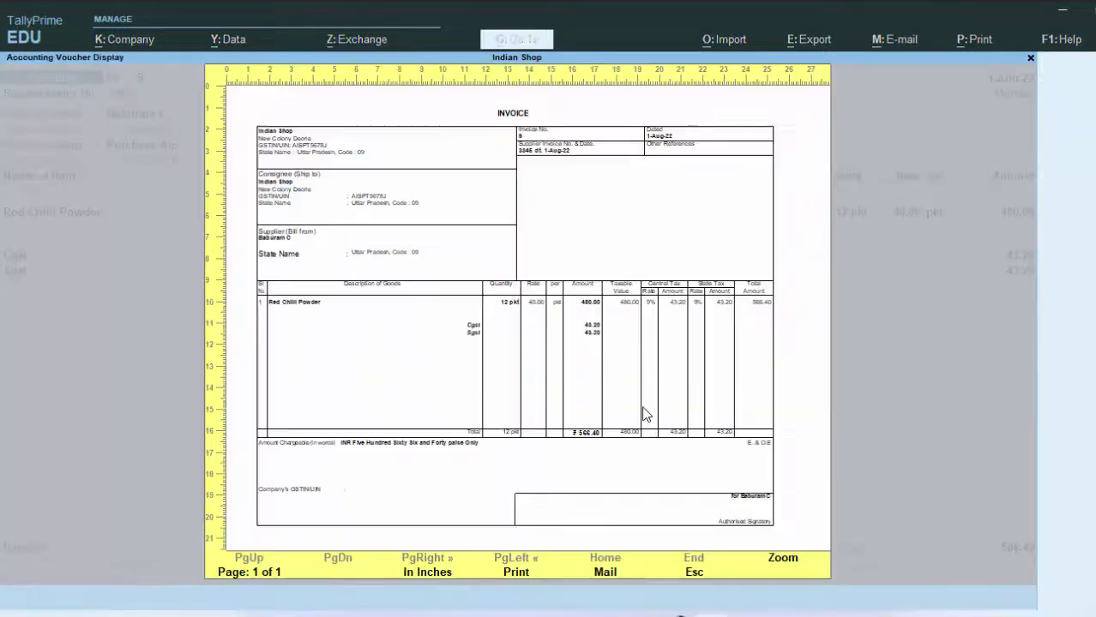
pyautogui.click(783, 559)
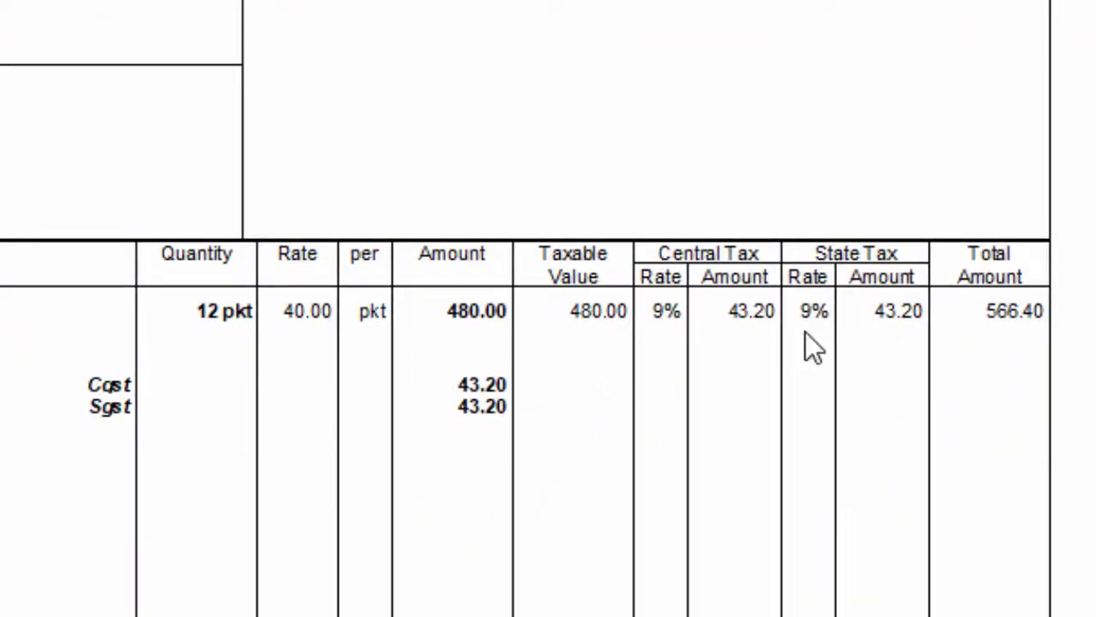
pyautogui.press('Escape')
pyautogui.press('Escape')
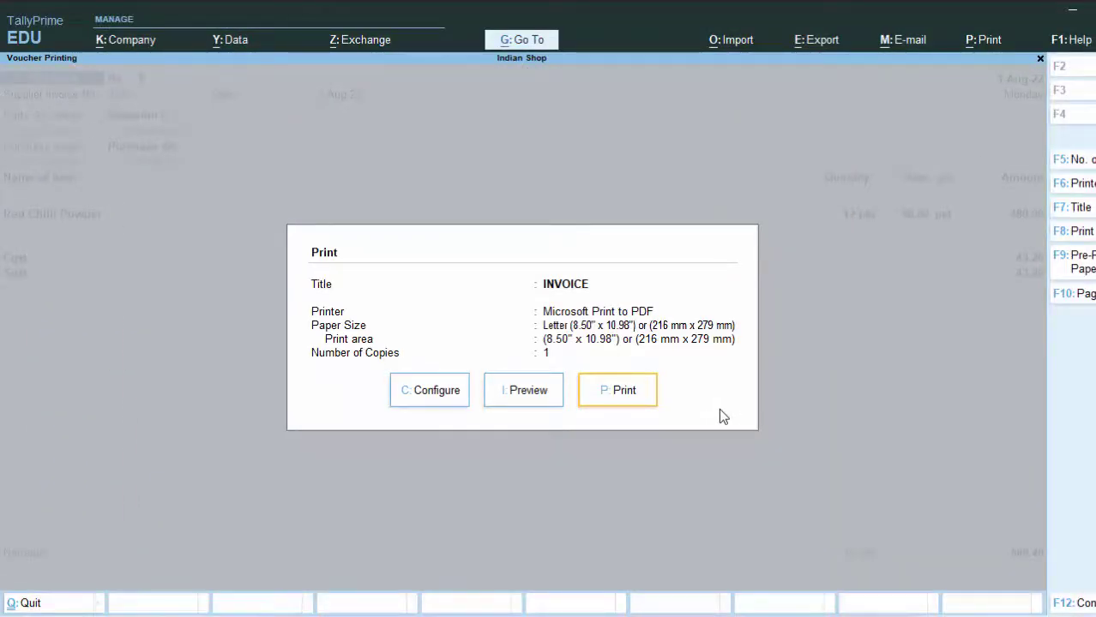
pyautogui.press('Escape')
# Leave the purchase voucher and start a new sales voucher with F8.
pyautogui.press('Escape')
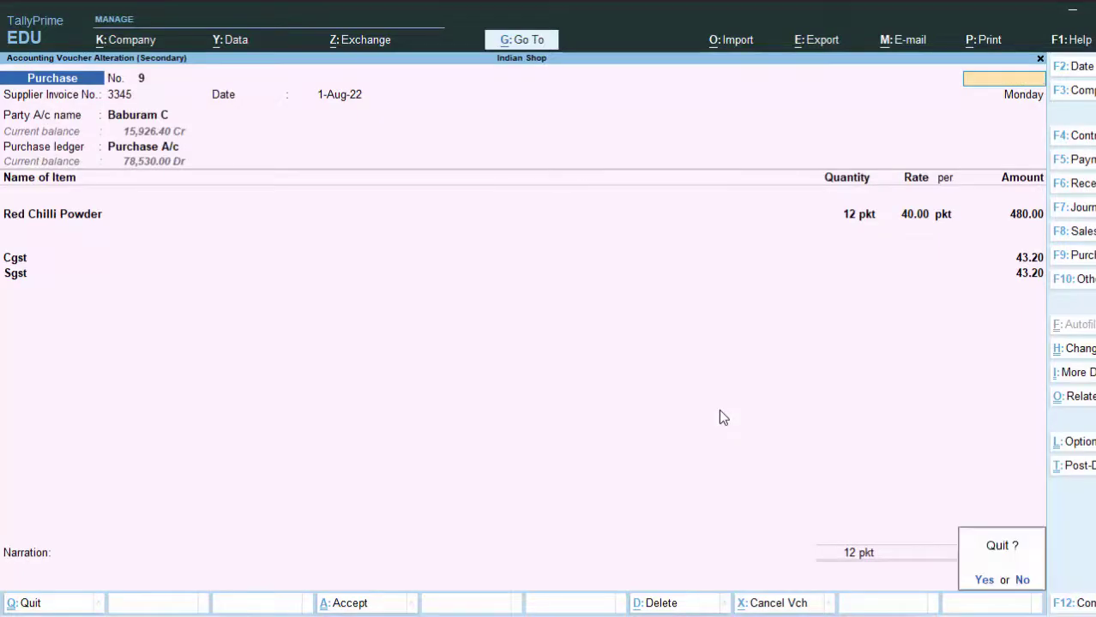
pyautogui.press('y')
pyautogui.press('Escape')
pyautogui.press('Escape')
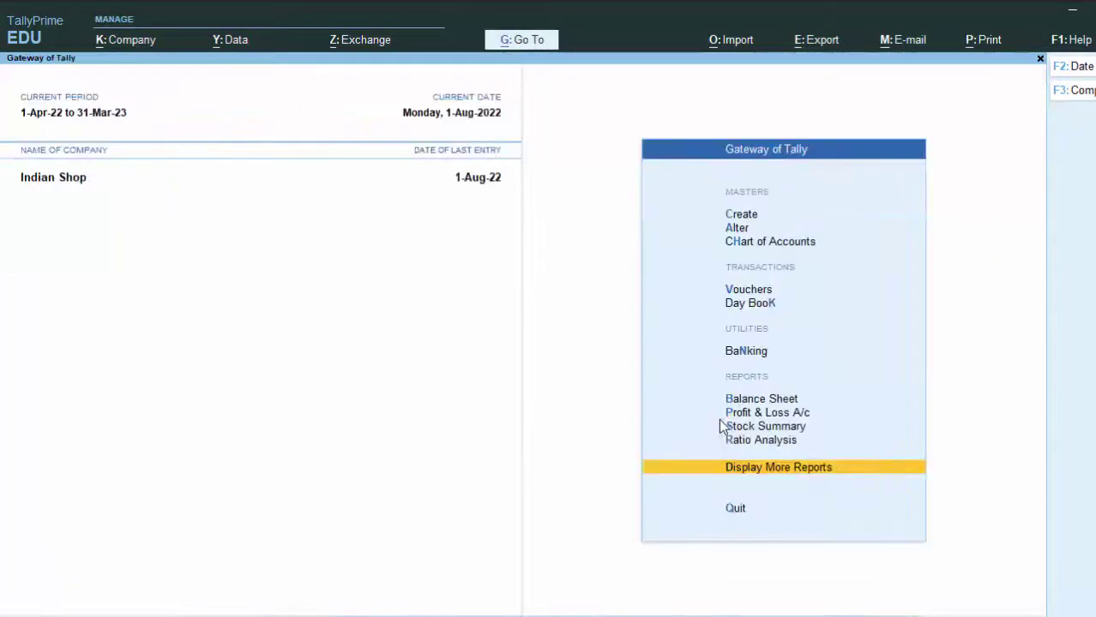
pyautogui.click(727, 290)
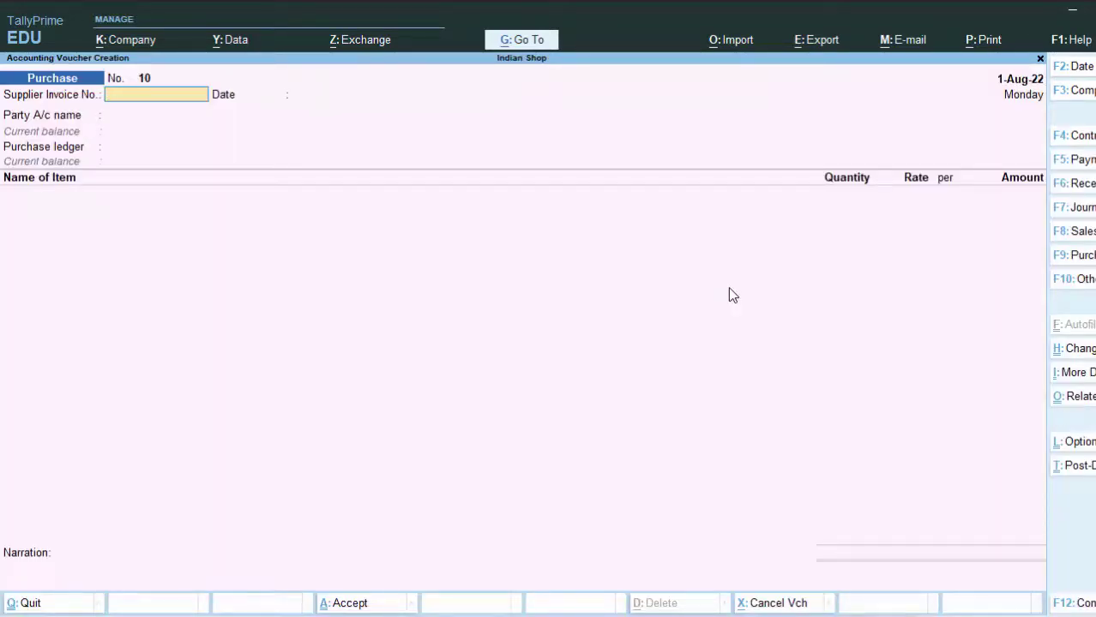
pyautogui.press('F8')
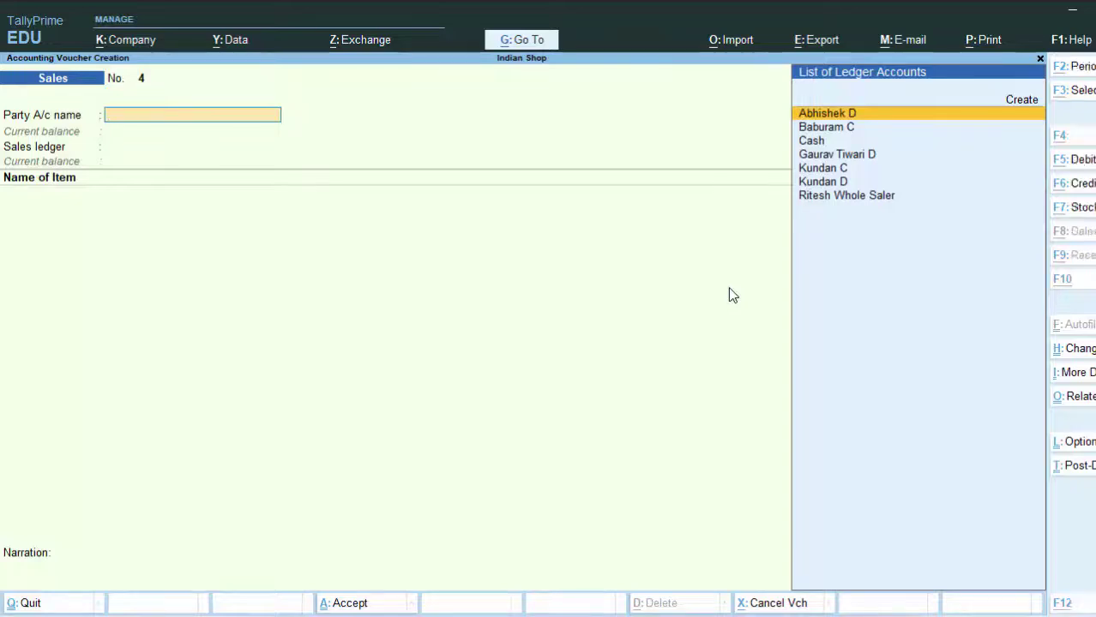
# Create a new party ledger with the customer's name under Sundry Debtors.
pyautogui.hotkey('alt', 'c')
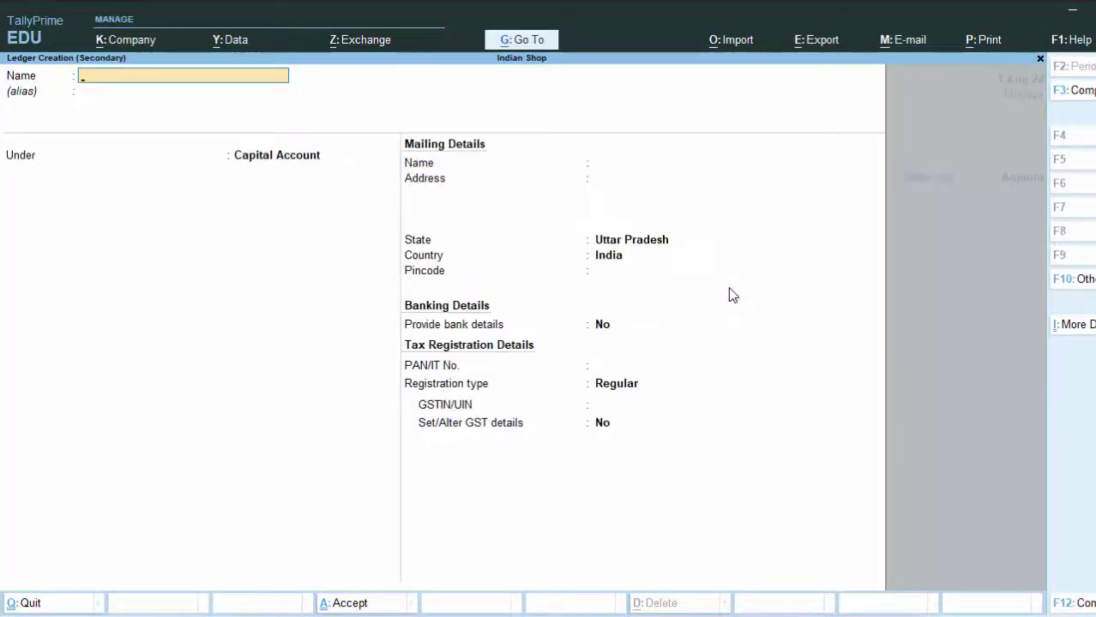
pyautogui.write('M')
pyautogui.press('Escape')
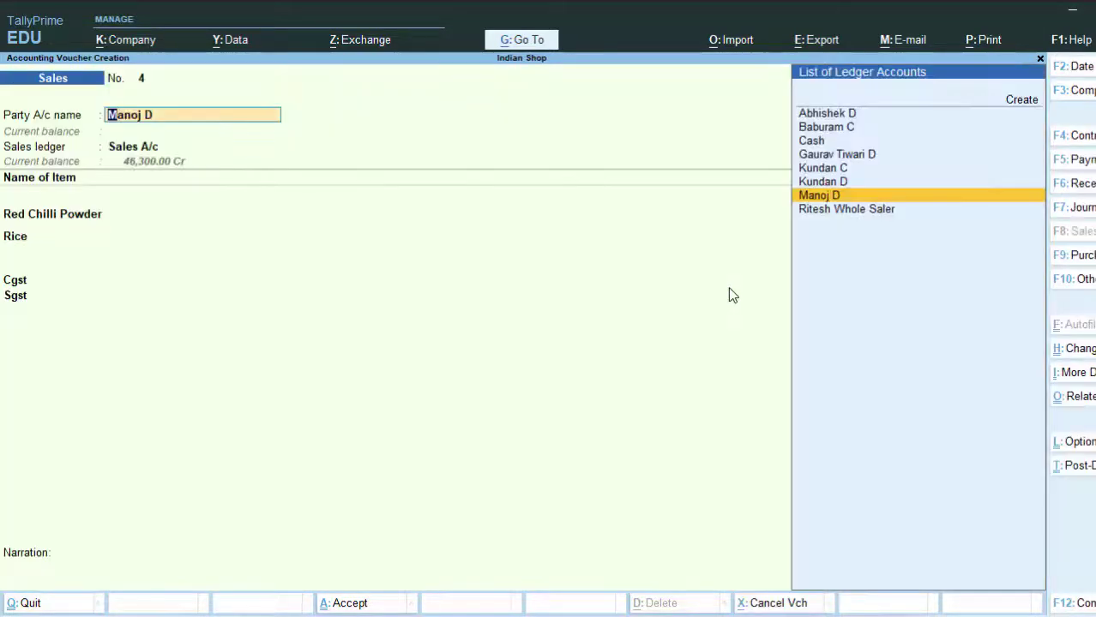
pyautogui.hotkey('alt', 'c')
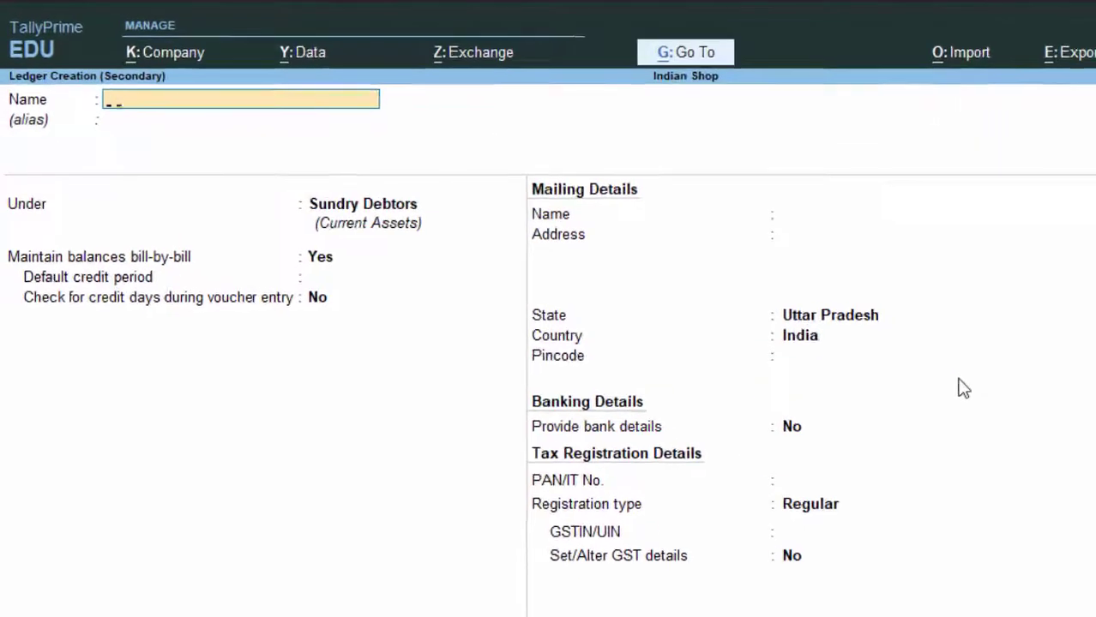
pyautogui.write('Bab')
pyautogui.write('lu D')
pyautogui.press('Return')
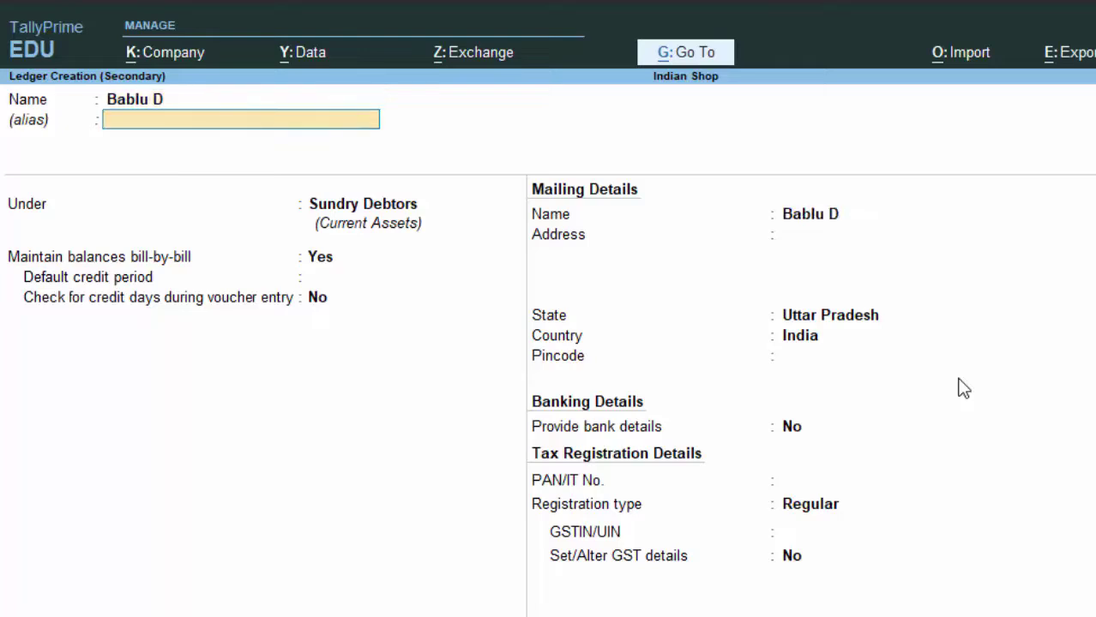
pyautogui.press('Return')
pyautogui.press('Return')
pyautogui.press('Return')
pyautogui.press('Return')
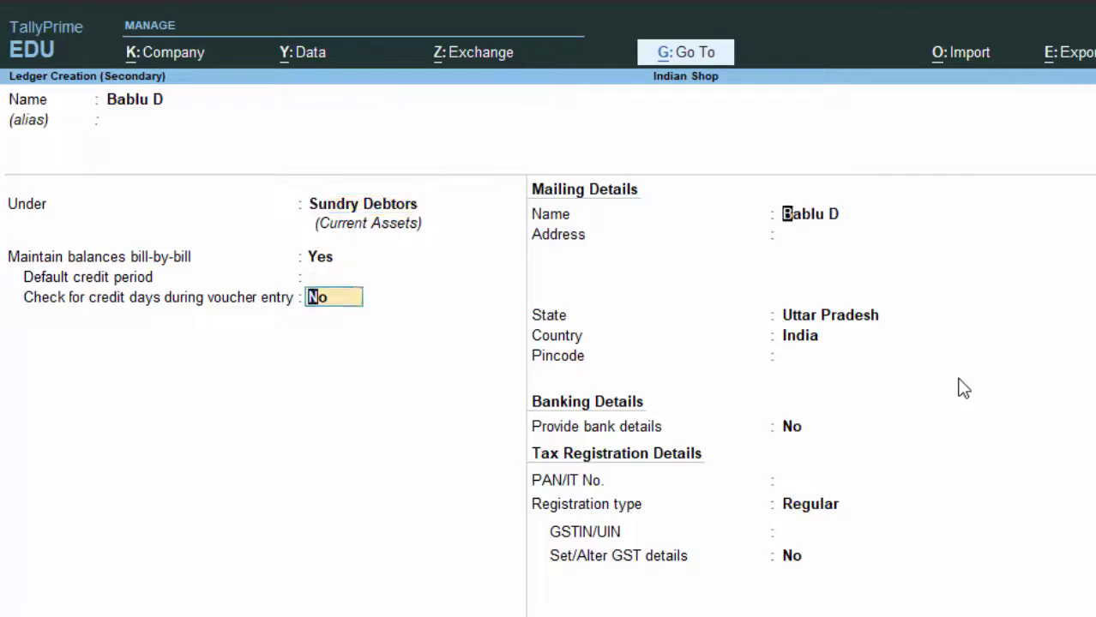
pyautogui.press('Return')
pyautogui.press('Return')
pyautogui.press('Return')
pyautogui.press('Return')
pyautogui.press('Return')
# Set the customer ledger's state to Kerala, leave GSTIN blank, and save it.
pyautogui.press('BackSpace')
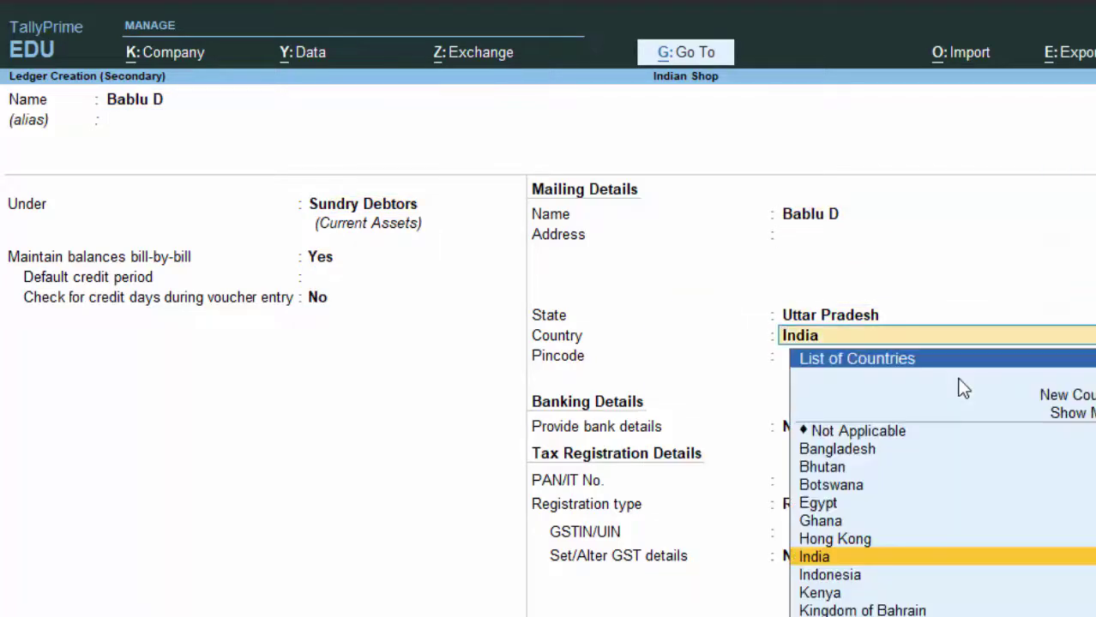
pyautogui.press('BackSpace')
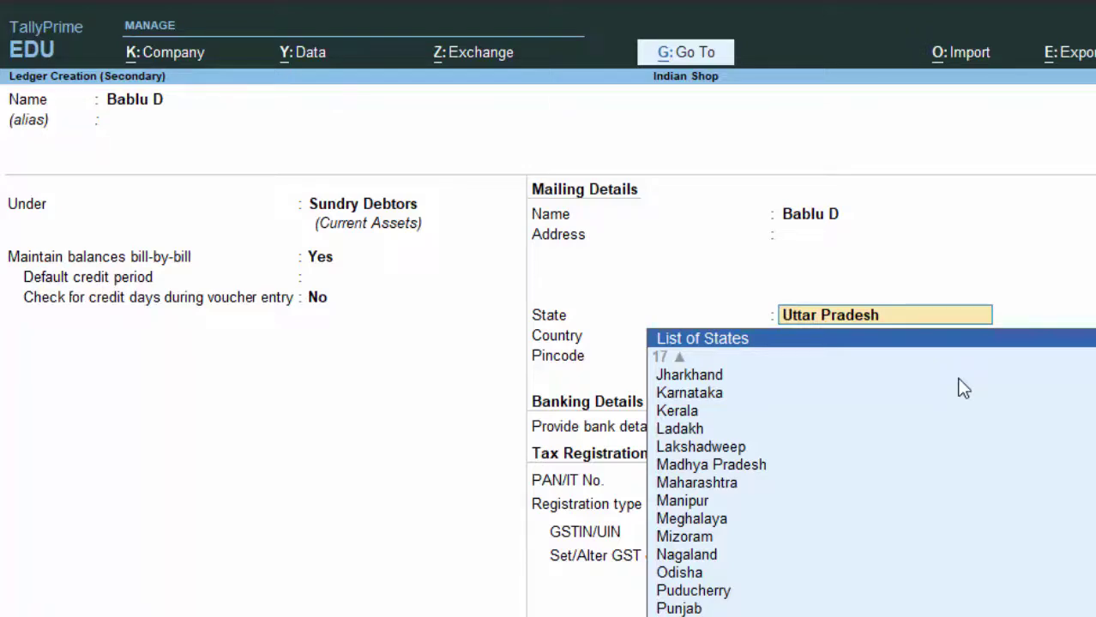
pyautogui.press('Up')
pyautogui.press('Up')
pyautogui.press('Up')
pyautogui.press('Up')
pyautogui.press('Up')
pyautogui.press('Up')
pyautogui.press('Up')
pyautogui.press('Up')
pyautogui.press('Up')
pyautogui.press('Up')
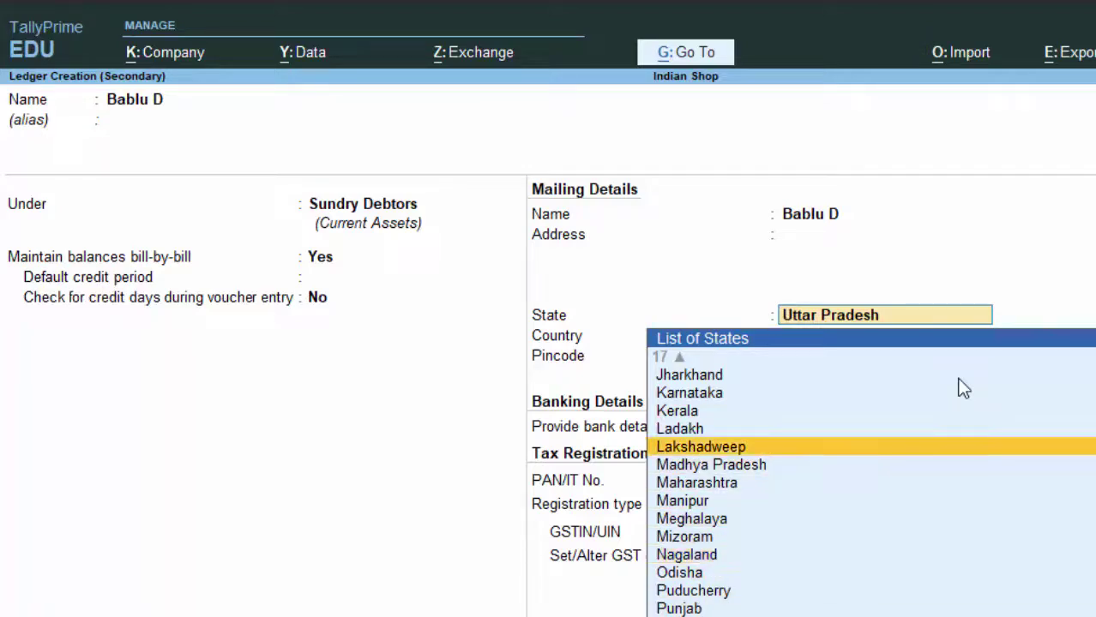
pyautogui.press('Up')
pyautogui.press('Up')
pyautogui.press('Return')
pyautogui.press('Return')
pyautogui.press('Return')
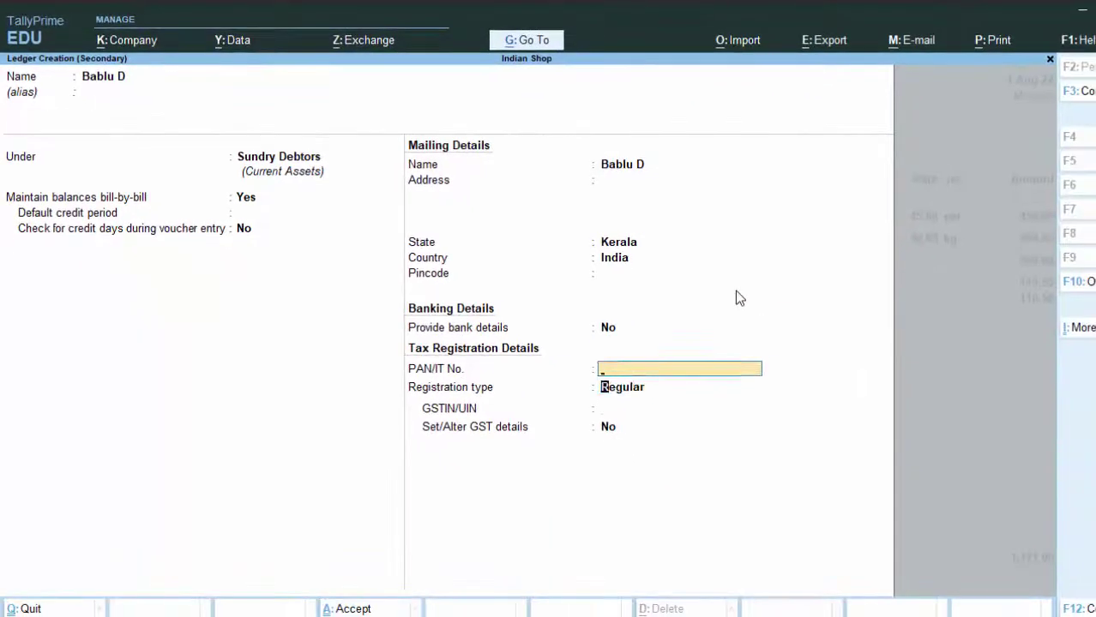
pyautogui.press('Return')
pyautogui.press('Return')
pyautogui.press('Return')
pyautogui.press('Return')
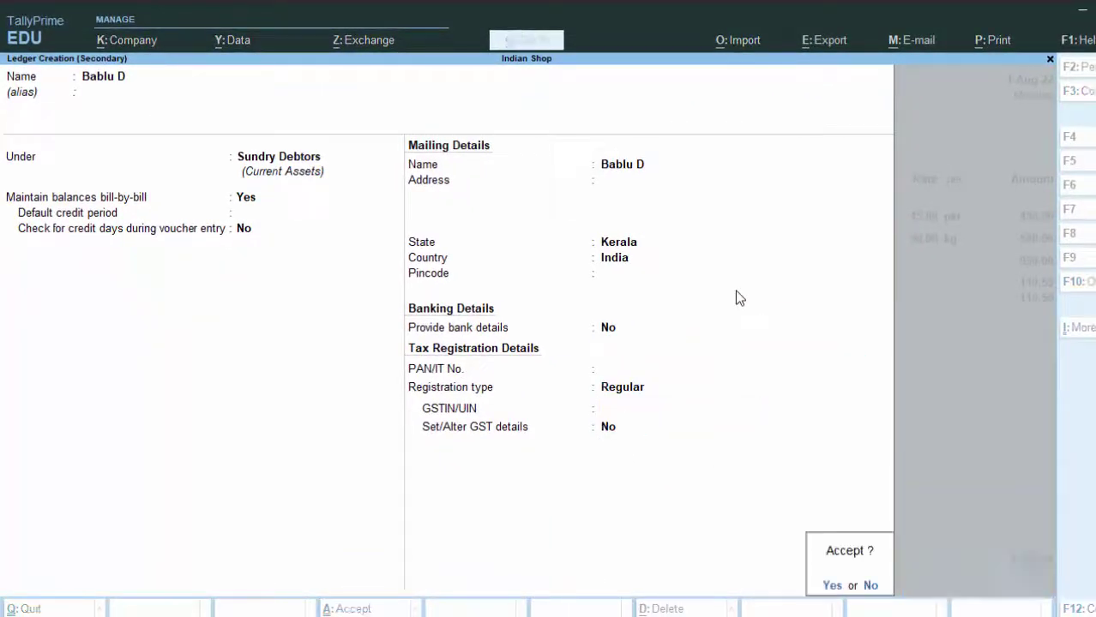
pyautogui.press('Return')
pyautogui.press('Return')
pyautogui.press('Return')
pyautogui.press('Return')
pyautogui.press('Return')
pyautogui.press('Return')
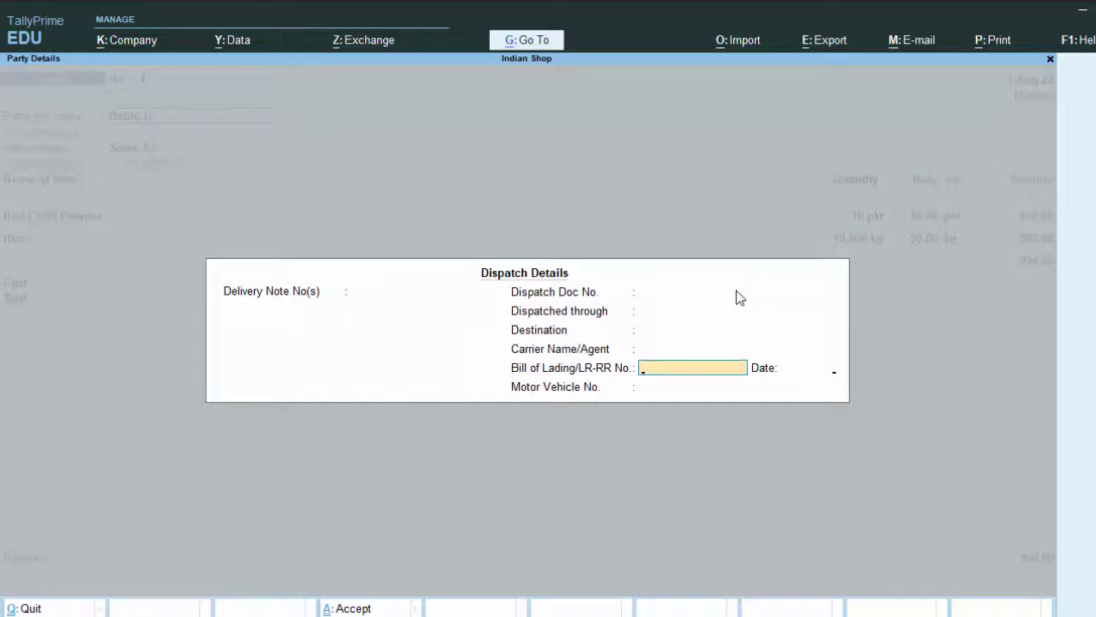
pyautogui.press('Return')
pyautogui.press('Return')
# Accept Kerala place of supply, Red Chilli Powder 10 pkt at 45, and Rice 10 kg at 50.
pyautogui.press('Return')
pyautogui.press('Return')
pyautogui.press('Return')
pyautogui.press('Return')
pyautogui.press('Return')
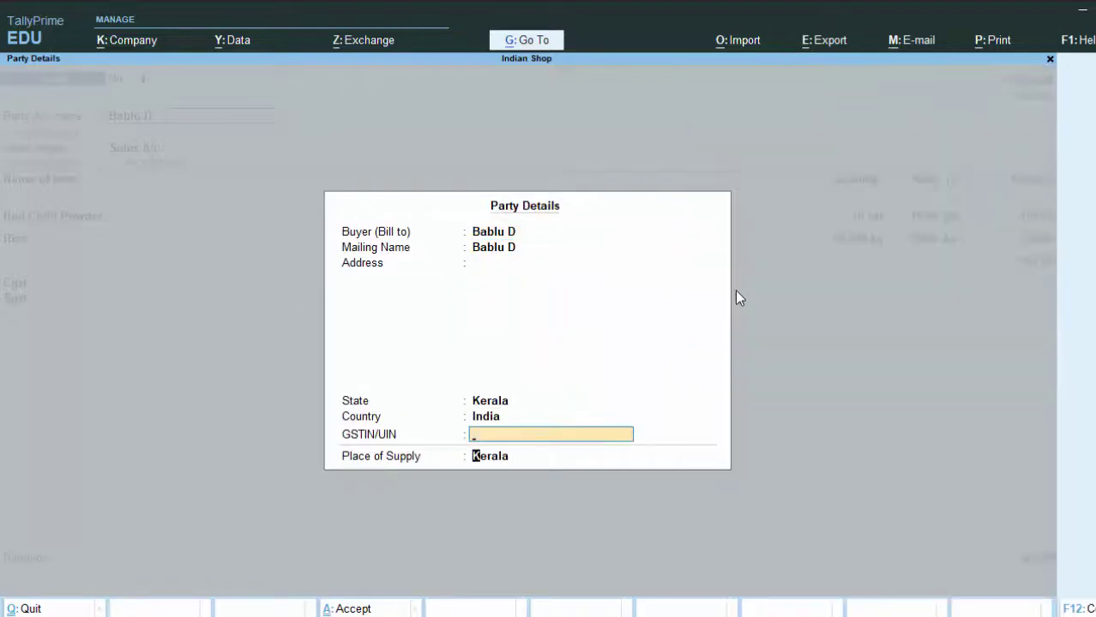
pyautogui.press('Return')
pyautogui.press('Return')
pyautogui.press('Return')
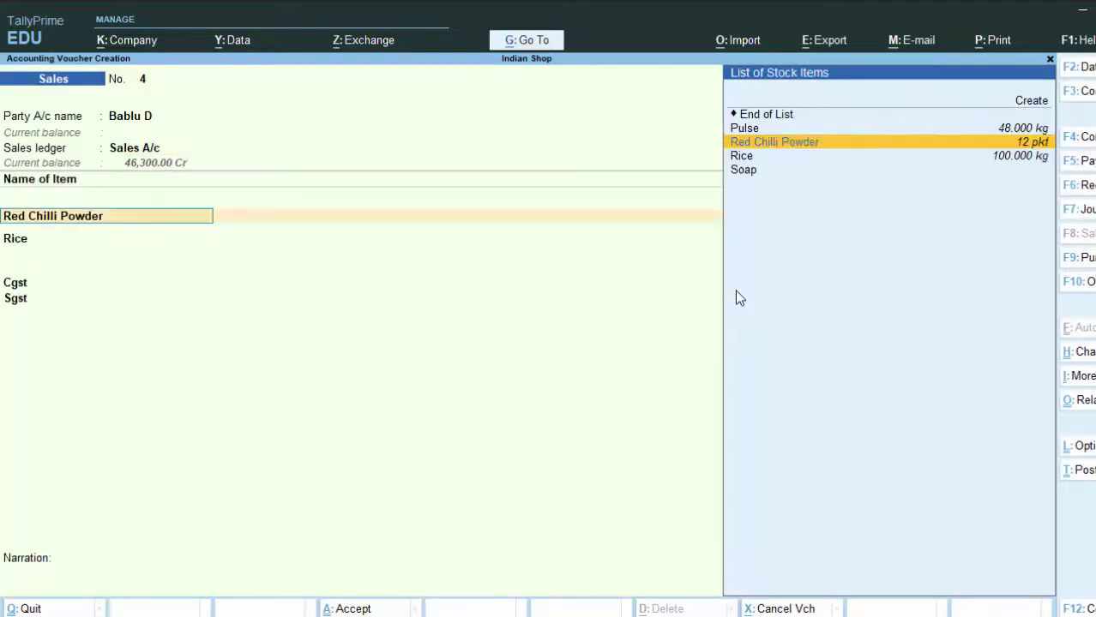
pyautogui.press('Return')
pyautogui.press('Return')
pyautogui.press('Return')
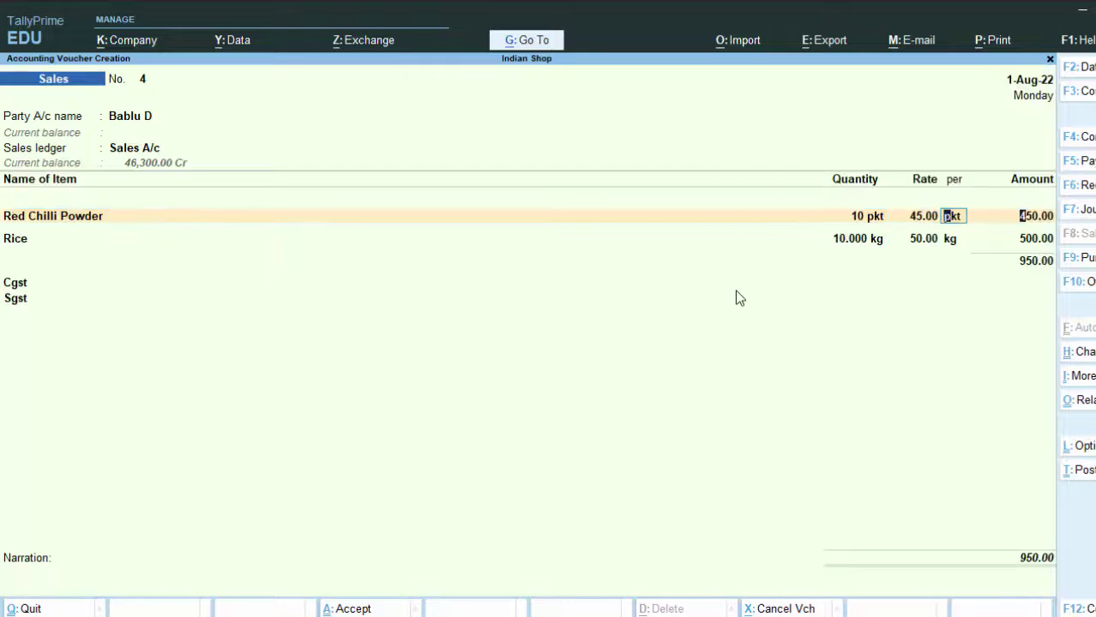
pyautogui.press('Return')
pyautogui.press('Return')
pyautogui.press('Return')
pyautogui.press('Return')
pyautogui.press('Return')
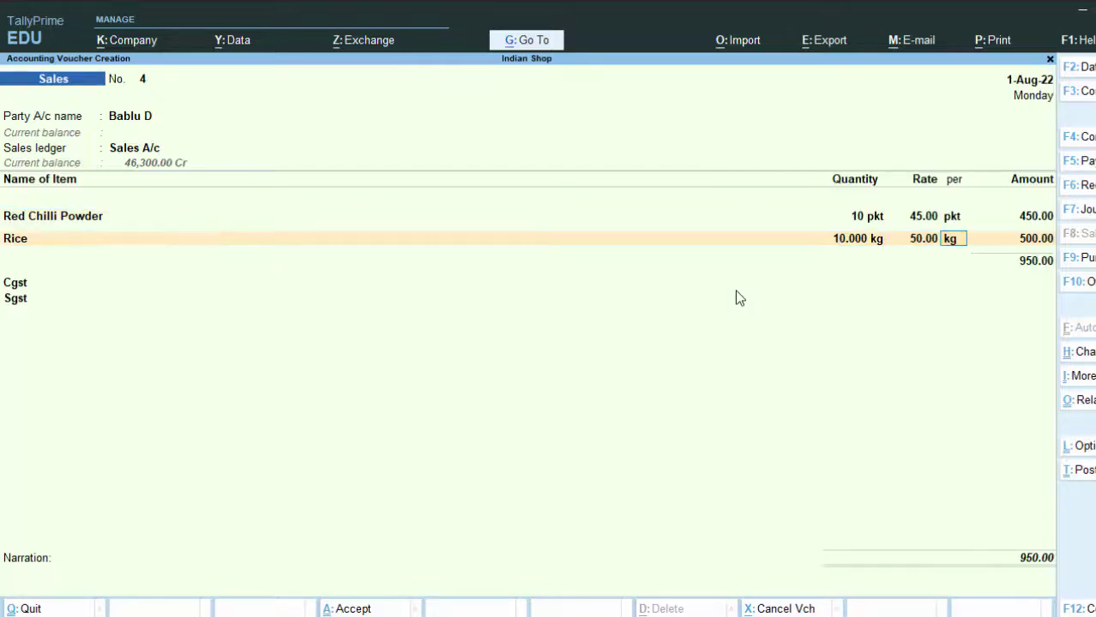
pyautogui.press('Return')
pyautogui.press('Return')
pyautogui.press('Return')
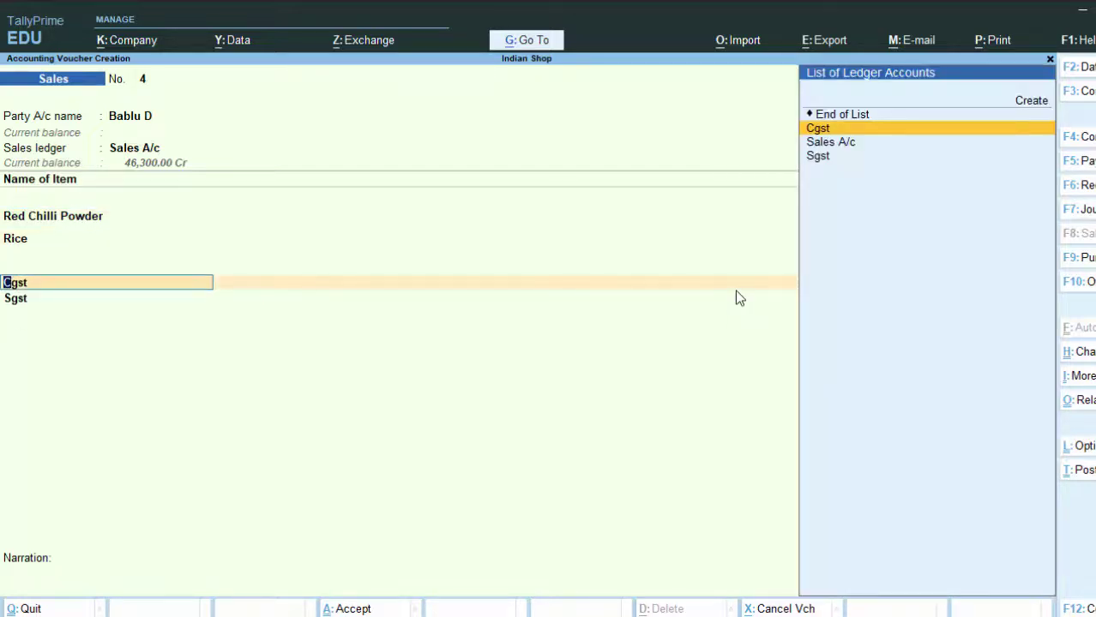
pyautogui.press('Return')
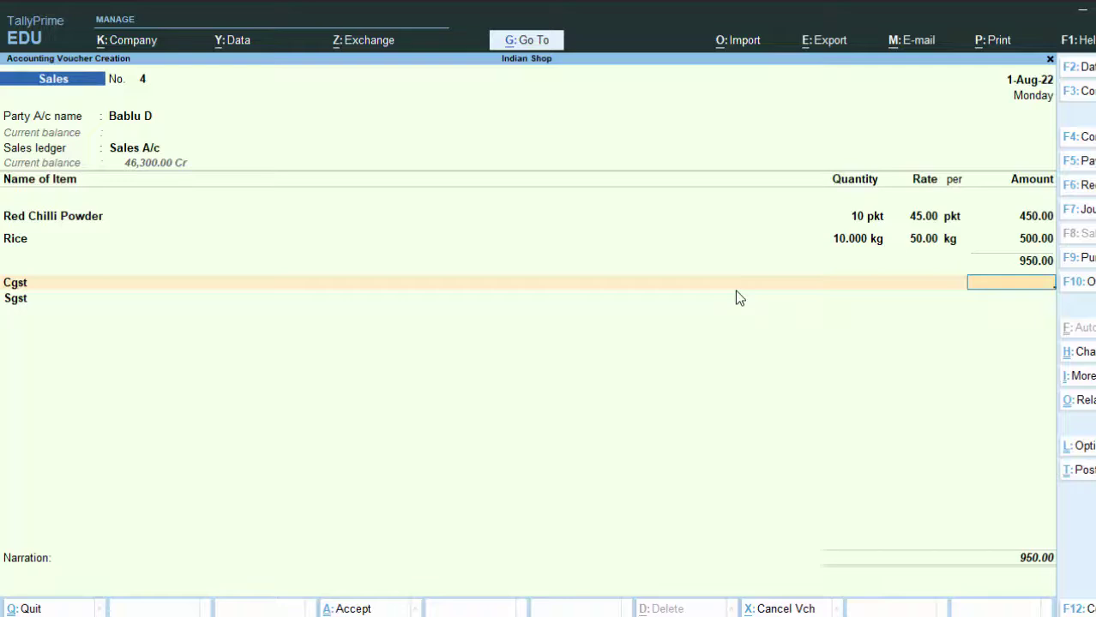
pyautogui.hotkey('ctrl', 'n')
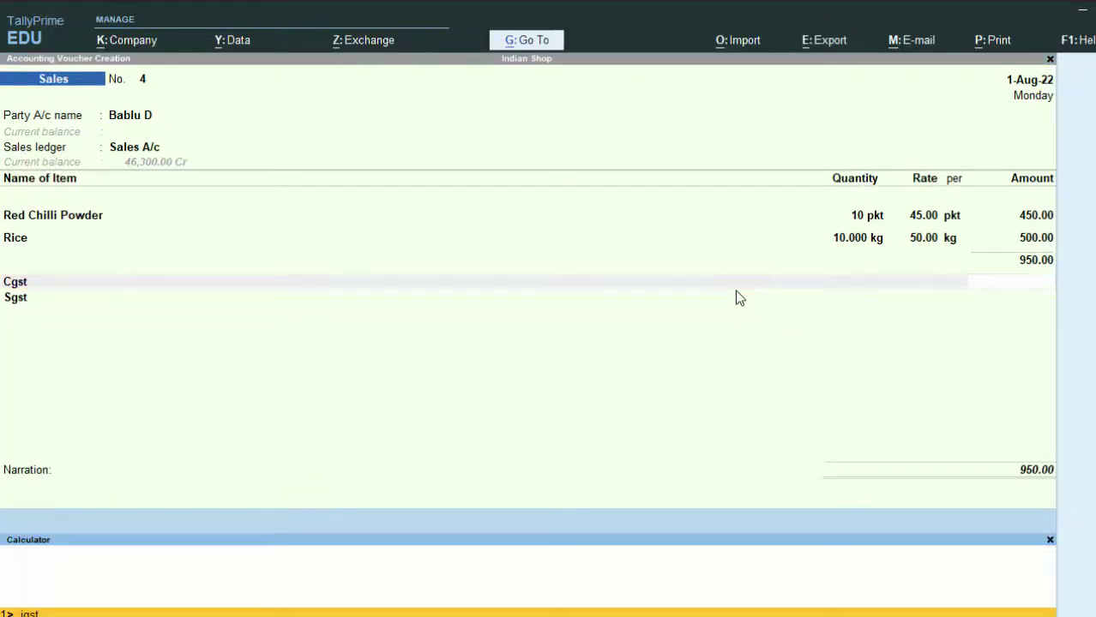
# Replace the Cgst line with a new ledger named Igst.
pyautogui.click(33, 283)
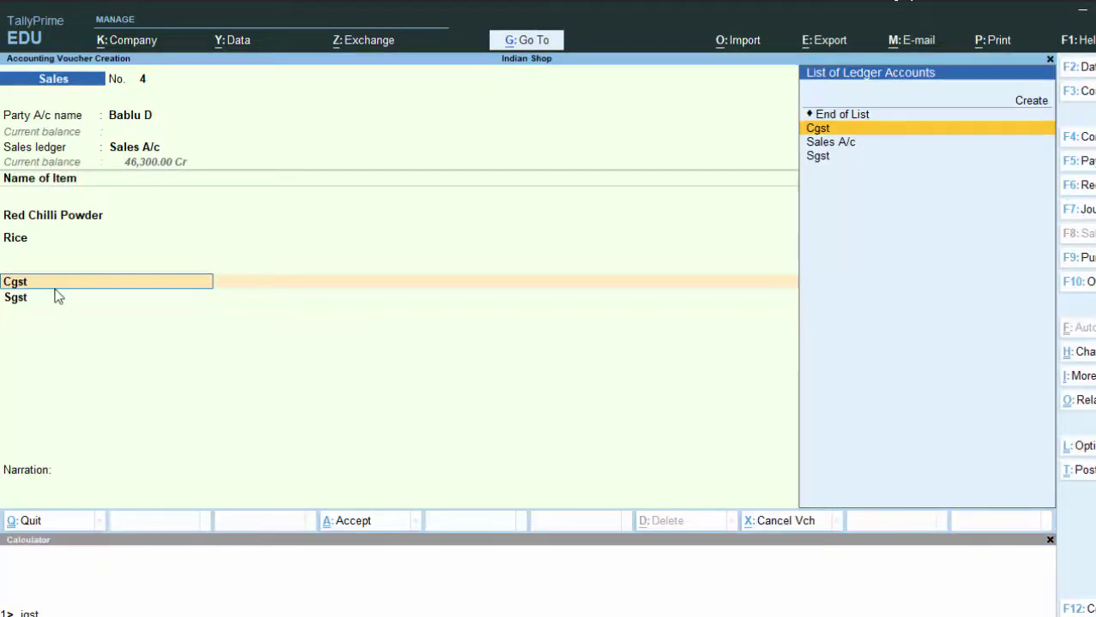
pyautogui.hotkey('alt', 'c')
pyautogui.write('I')
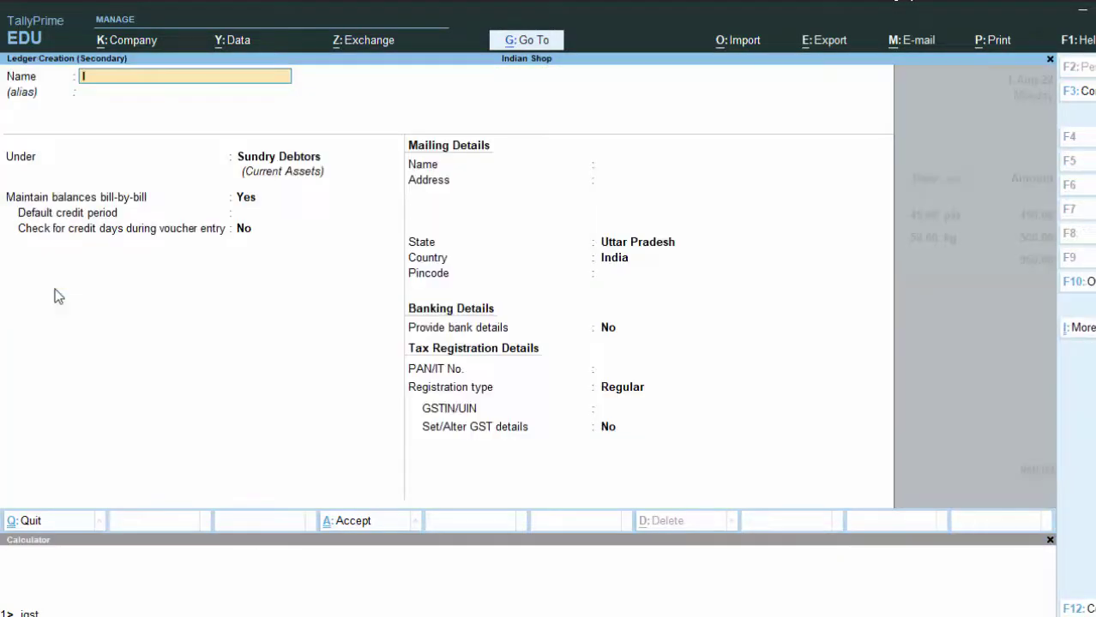
pyautogui.write('gst')
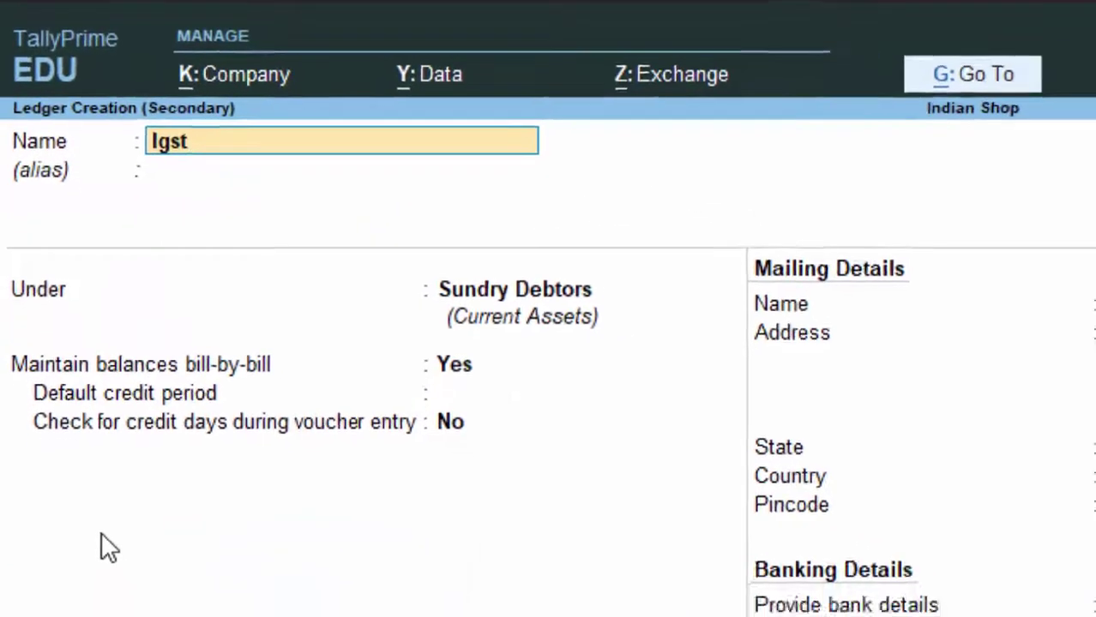
pyautogui.press('Return')
pyautogui.press('Return')
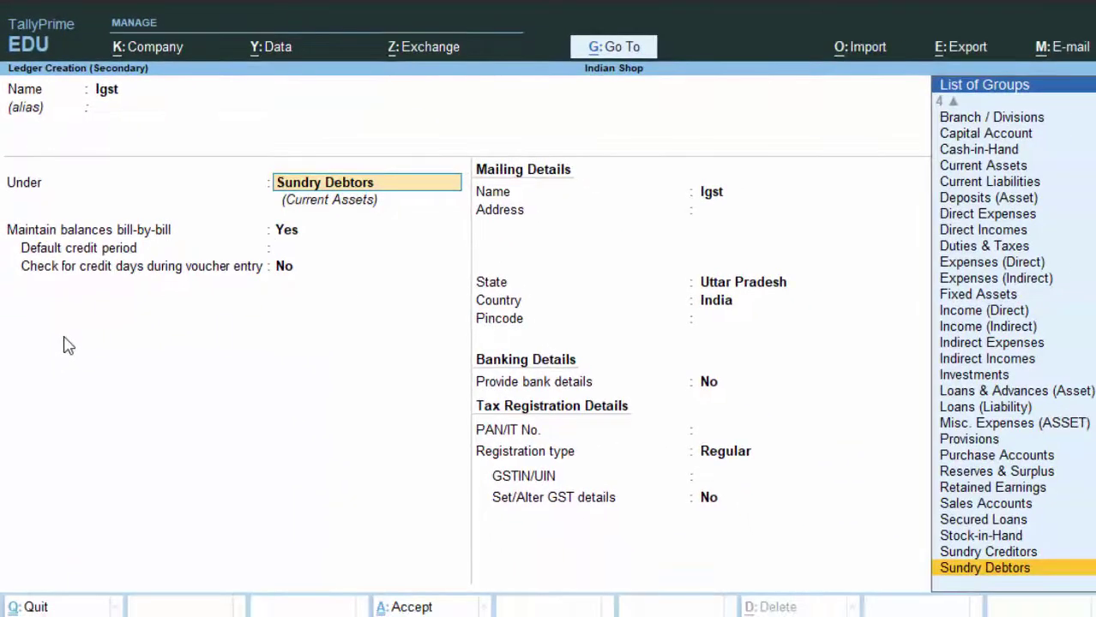
# Put Igst under Duties & Taxes as GST Integrated Tax, adding 221.00 to the voucher.
pyautogui.write('D')
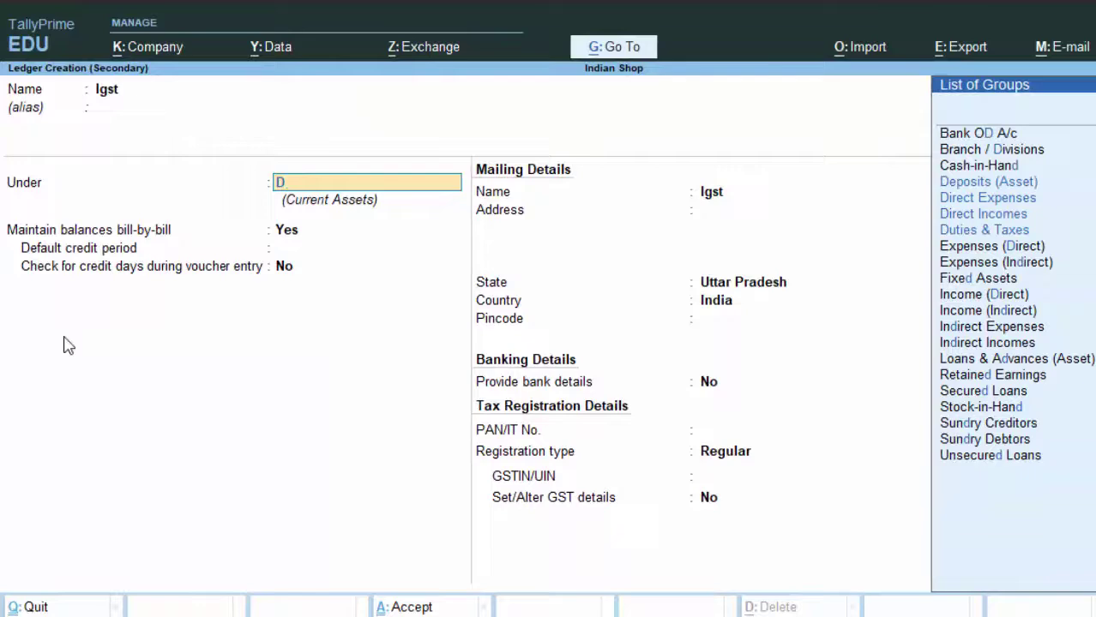
pyautogui.press('Down')
pyautogui.press('Down')
pyautogui.press('Down')
pyautogui.press('Return')
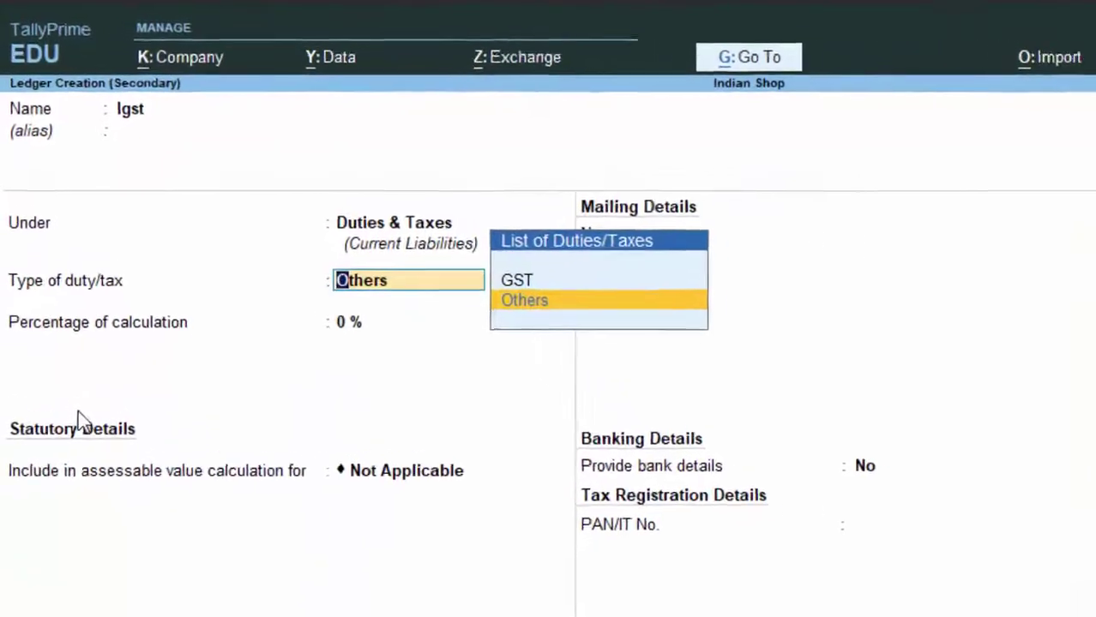
pyautogui.press('Up')
pyautogui.press('Return')
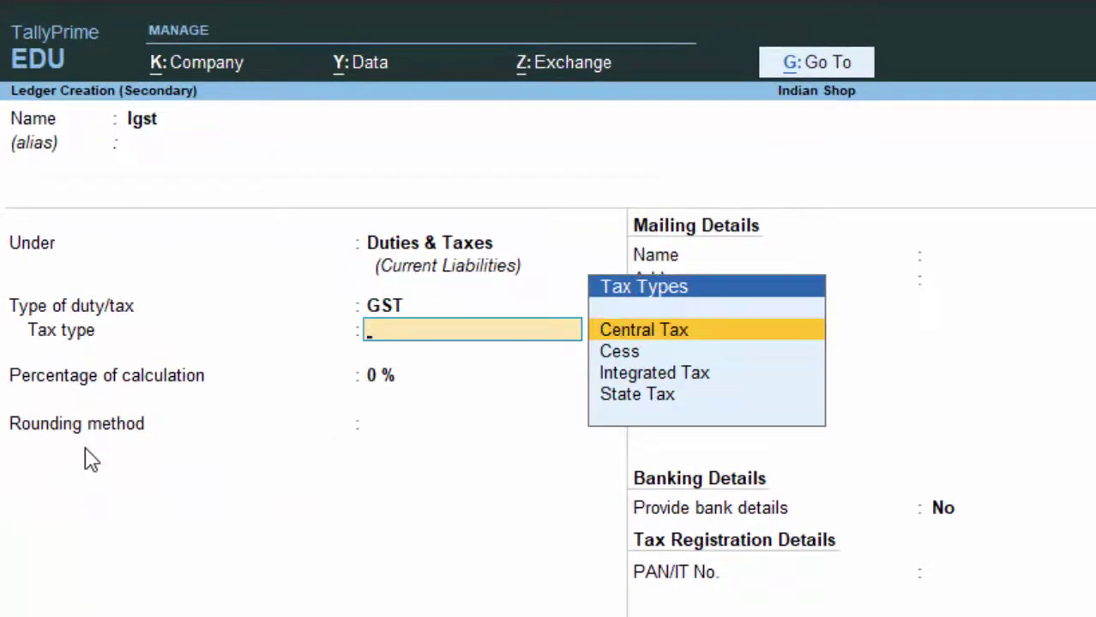
pyautogui.press('Down')
pyautogui.press('Down')
pyautogui.press('Return')
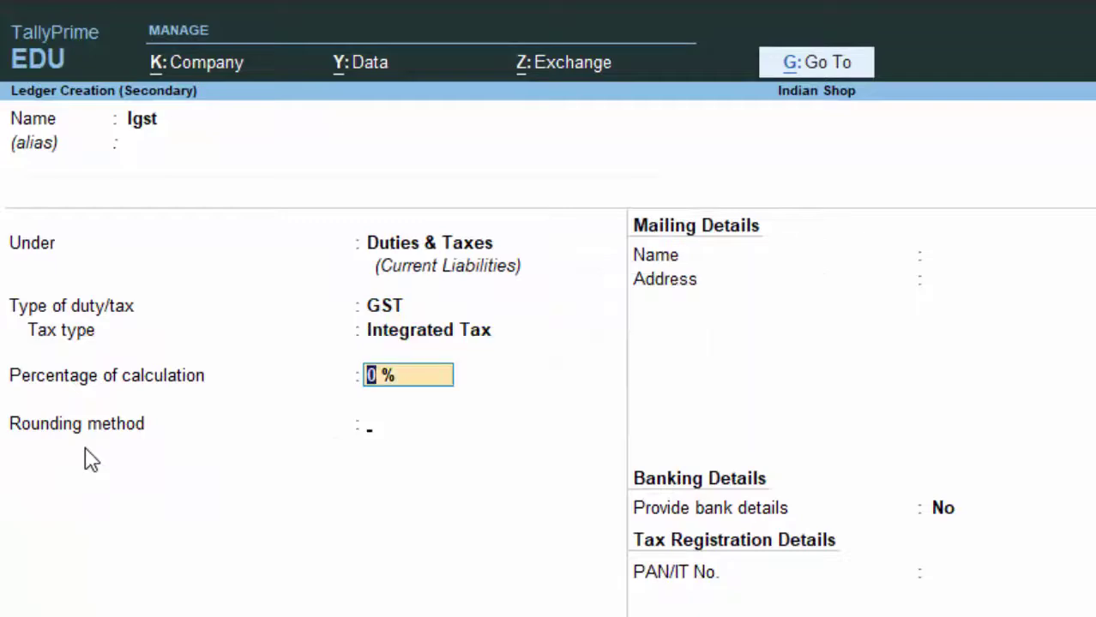
pyautogui.press('Return')
pyautogui.press('Return')
pyautogui.press('Return')
pyautogui.press('Return')
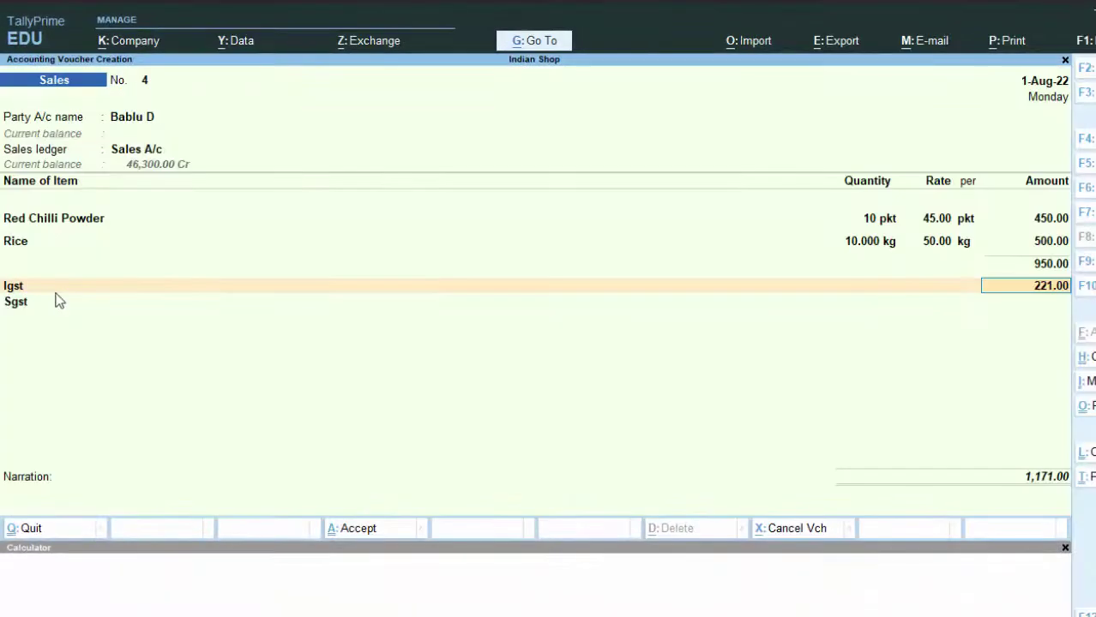
pyautogui.press('Return')
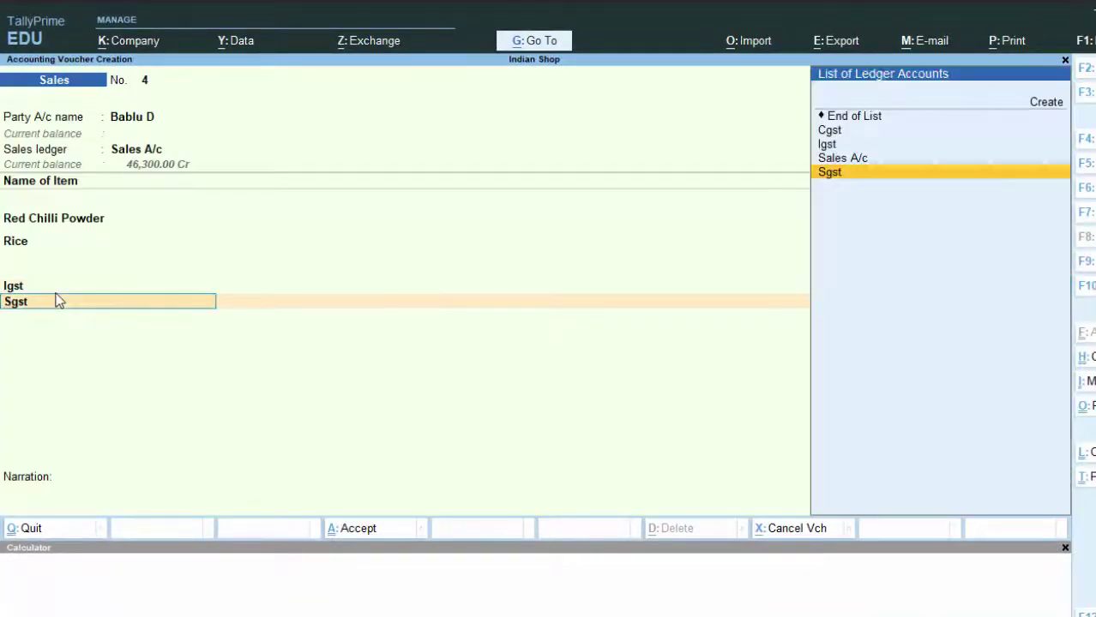
# Drop the Sgst line, save sales voucher 4 at 1,171.00, and open the Day Book.
pyautogui.press('Up')
pyautogui.press('Up')
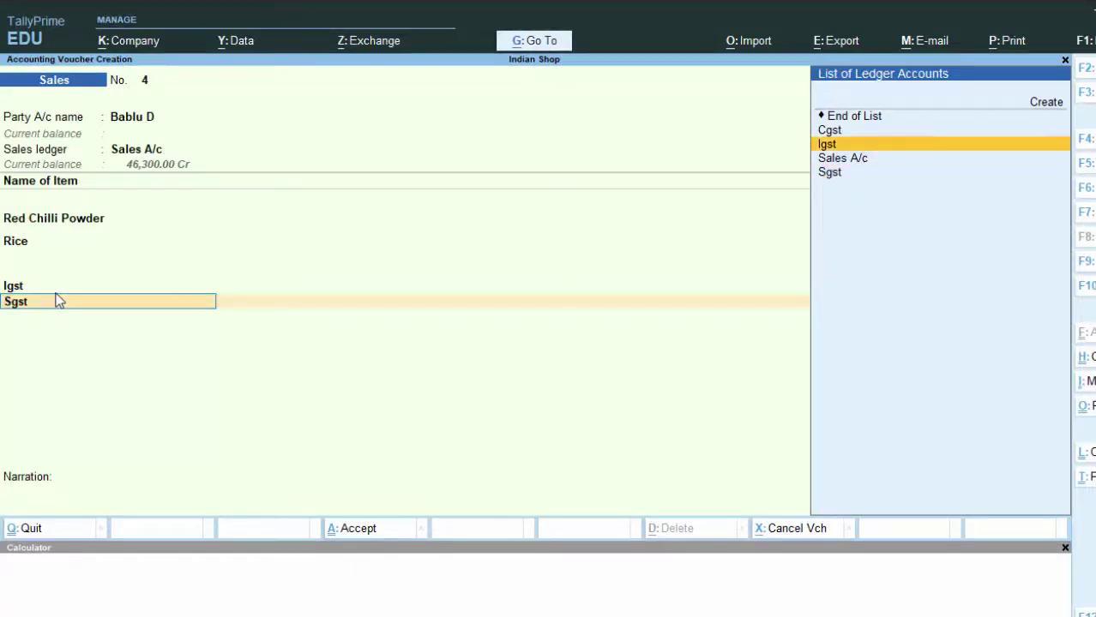
pyautogui.press('Up')
pyautogui.press('Up')
pyautogui.press('Return')
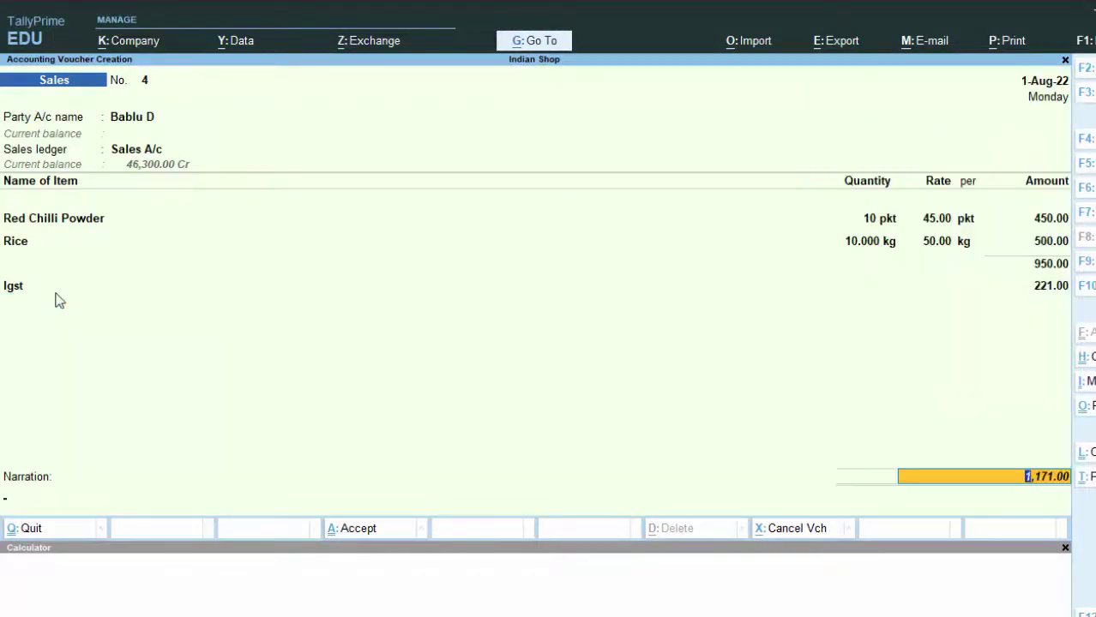
pyautogui.press('Return')
pyautogui.press('Return')
pyautogui.press('Return')
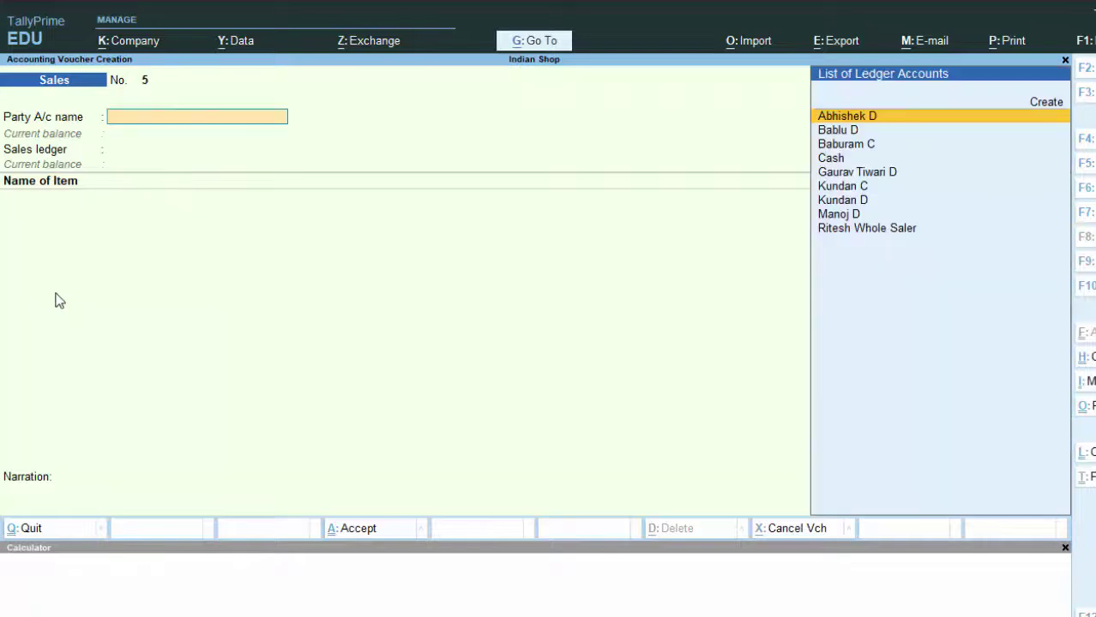
pyautogui.press('Escape')
pyautogui.press('Return')
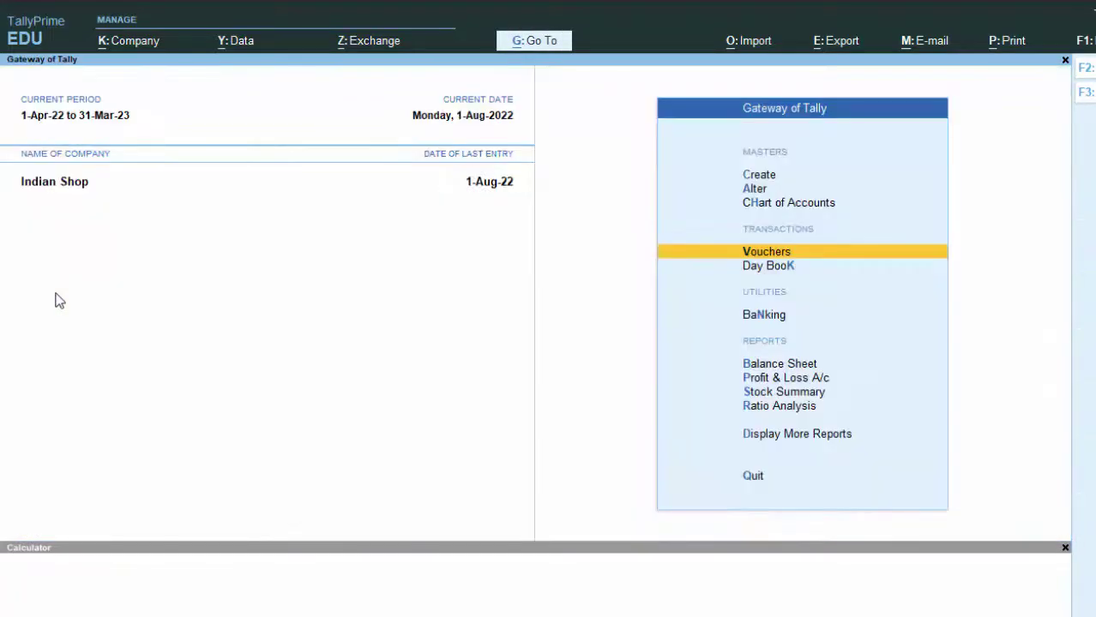
pyautogui.click(1065, 549)
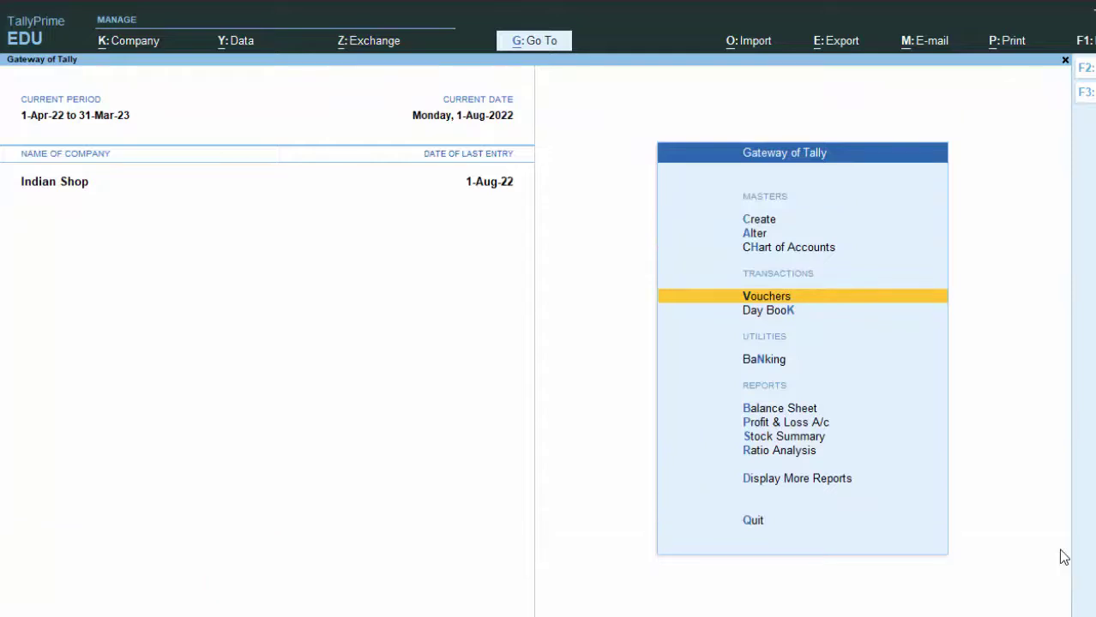
pyautogui.press('k')
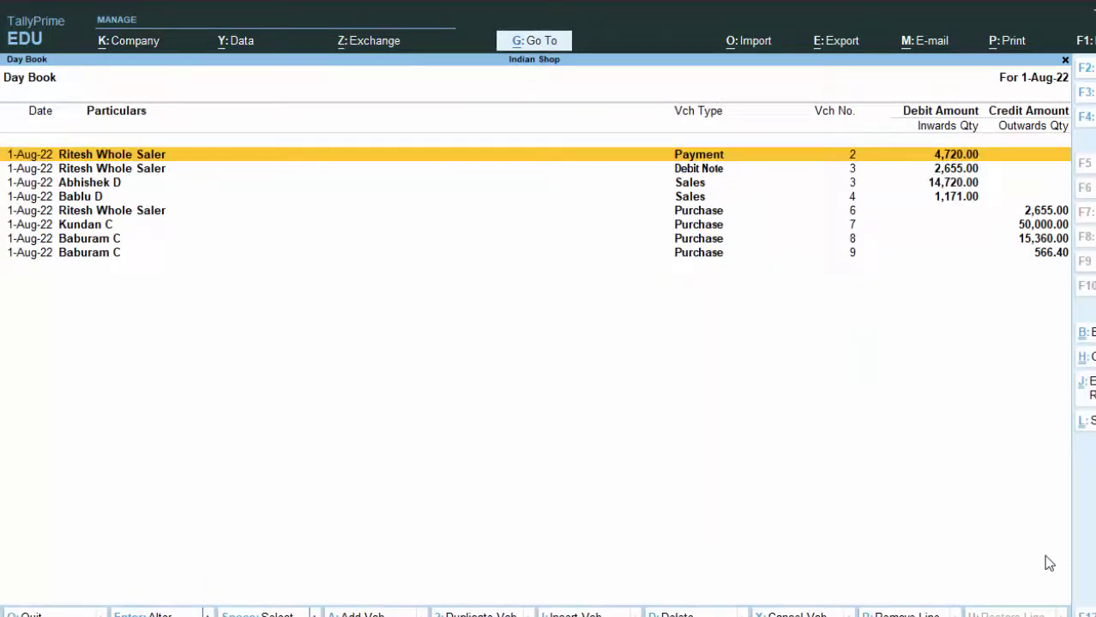
# Open sales voucher 4 from the Day Book and zoom into its Tax Invoice preview.
pyautogui.press('Down')
pyautogui.press('Down')
pyautogui.press('Down')
pyautogui.press('Return')
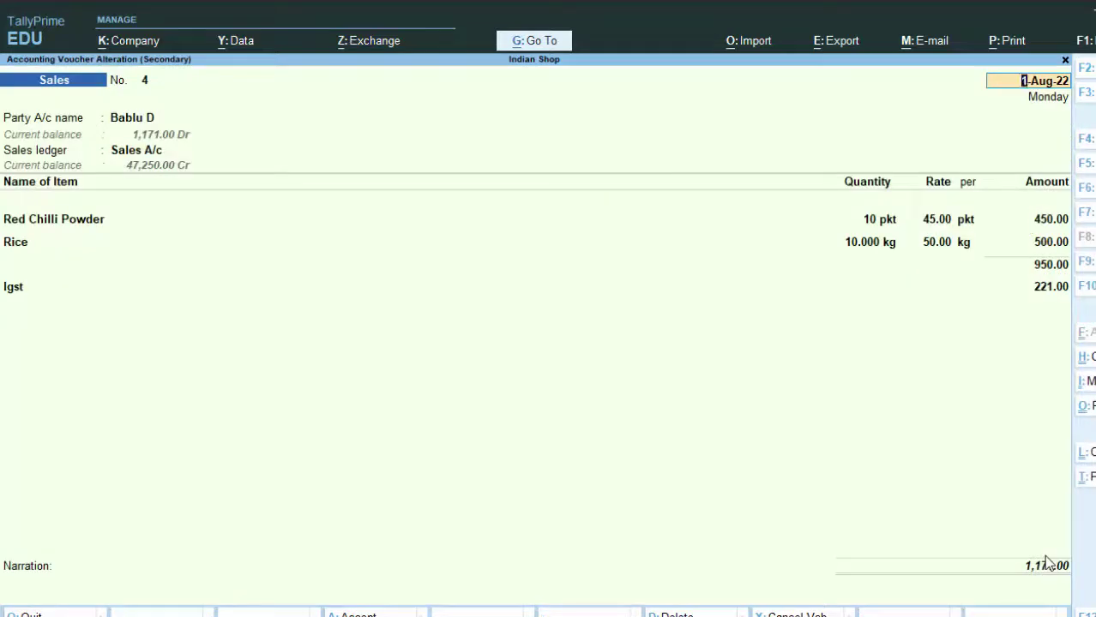
pyautogui.hotkey('alt', 'p')
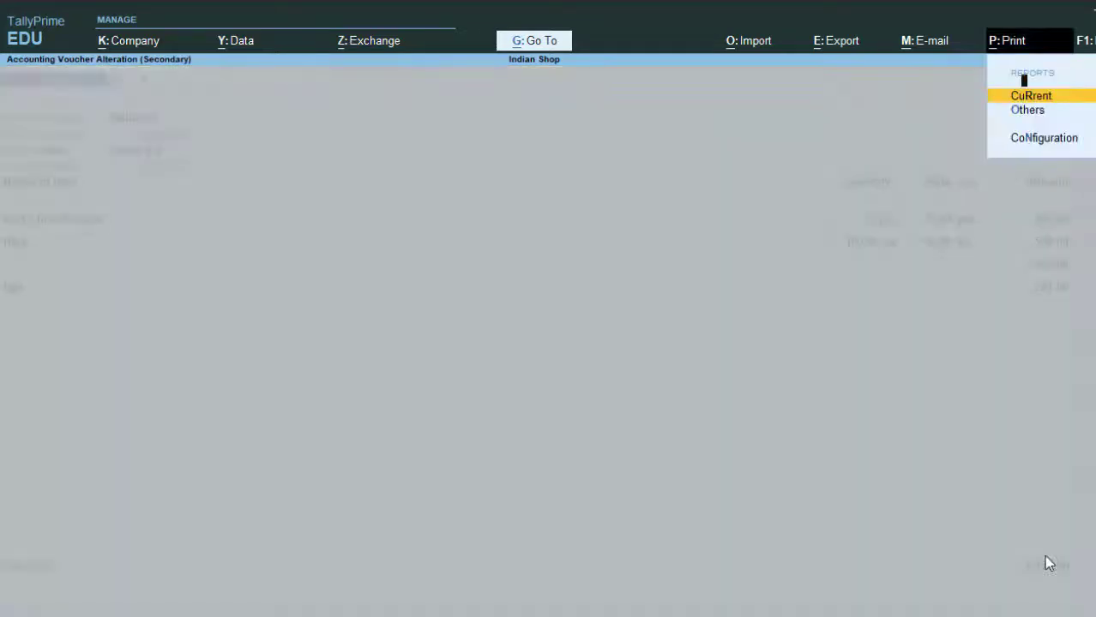
pyautogui.press('Return')
pyautogui.press('i')
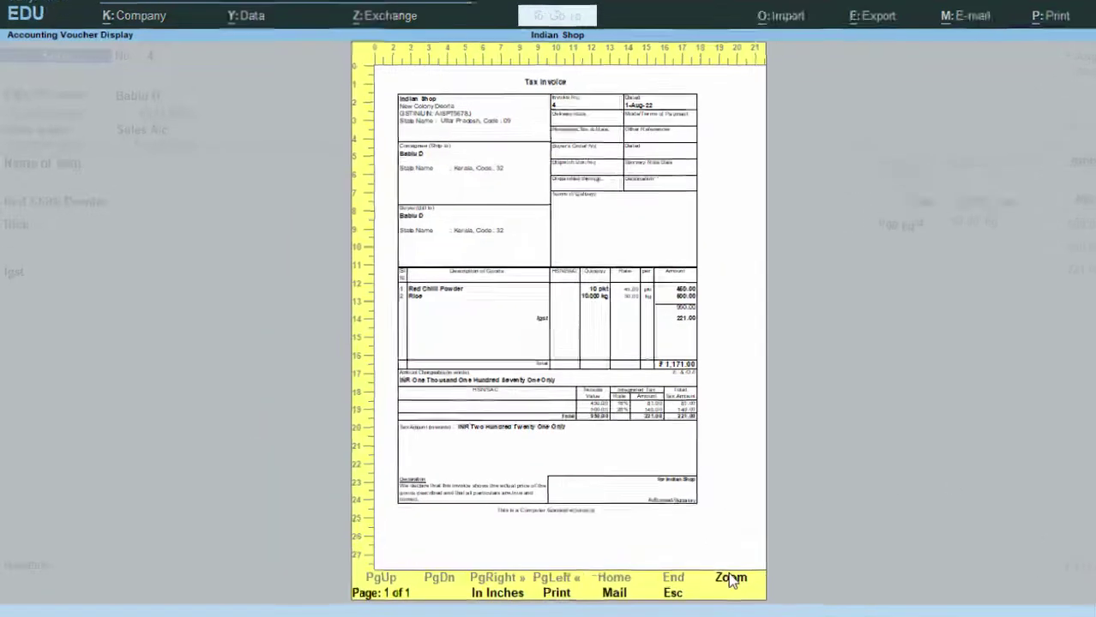
pyautogui.click(701, 579)
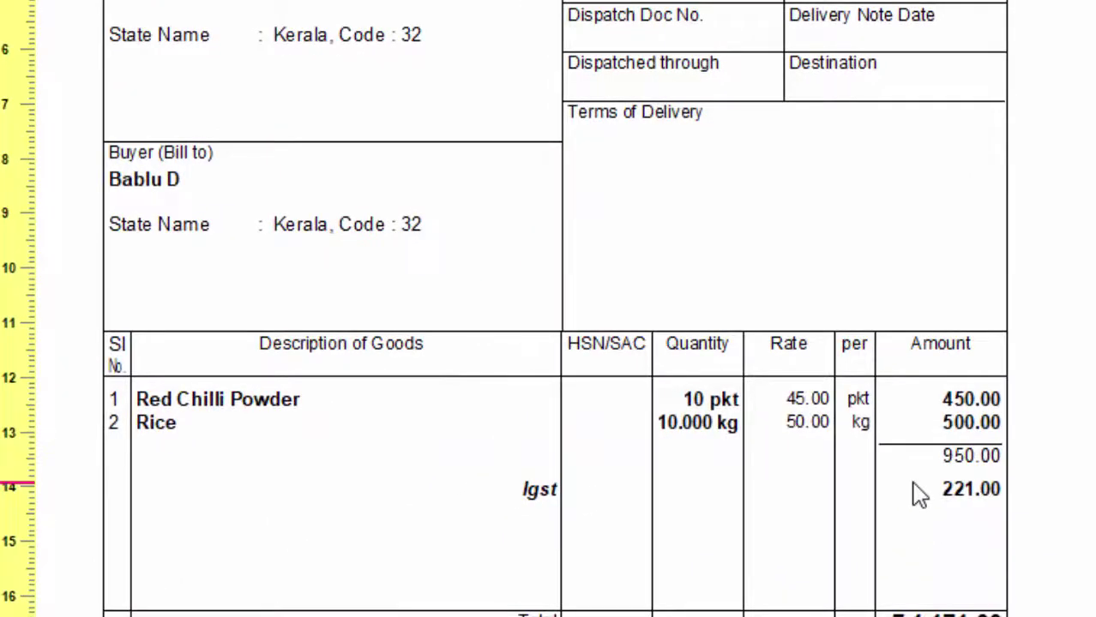
pyautogui.press('Escape')
pyautogui.press('Escape')
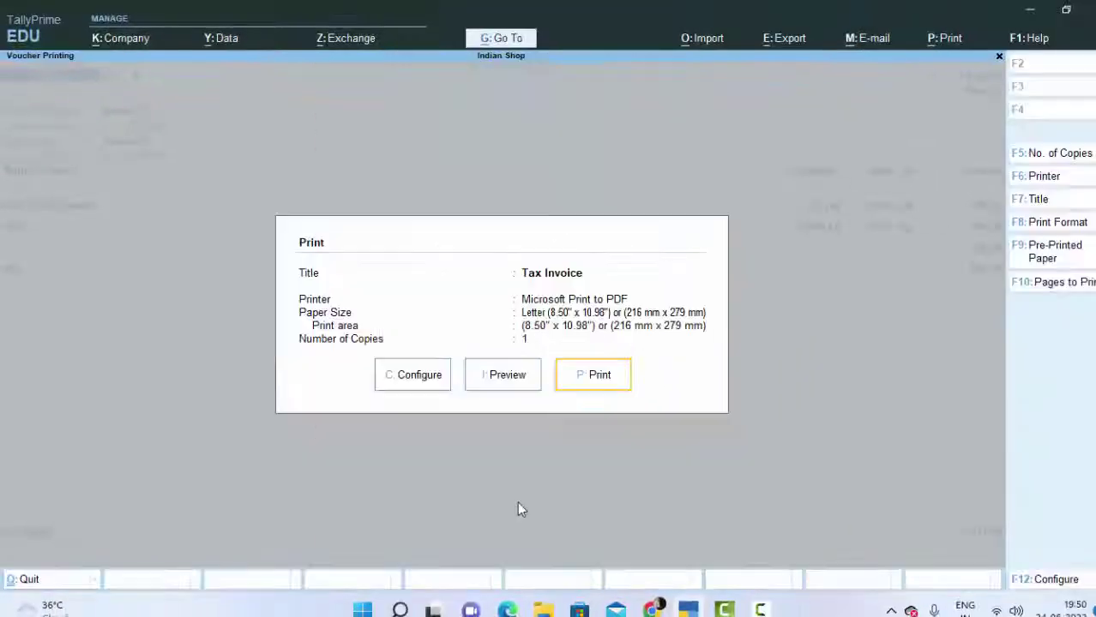
# Enable Show Item-wise GST details and preview the invoice with 18% (81.00) and 28% (140.00) IGST.
pyautogui.click(1050, 580)
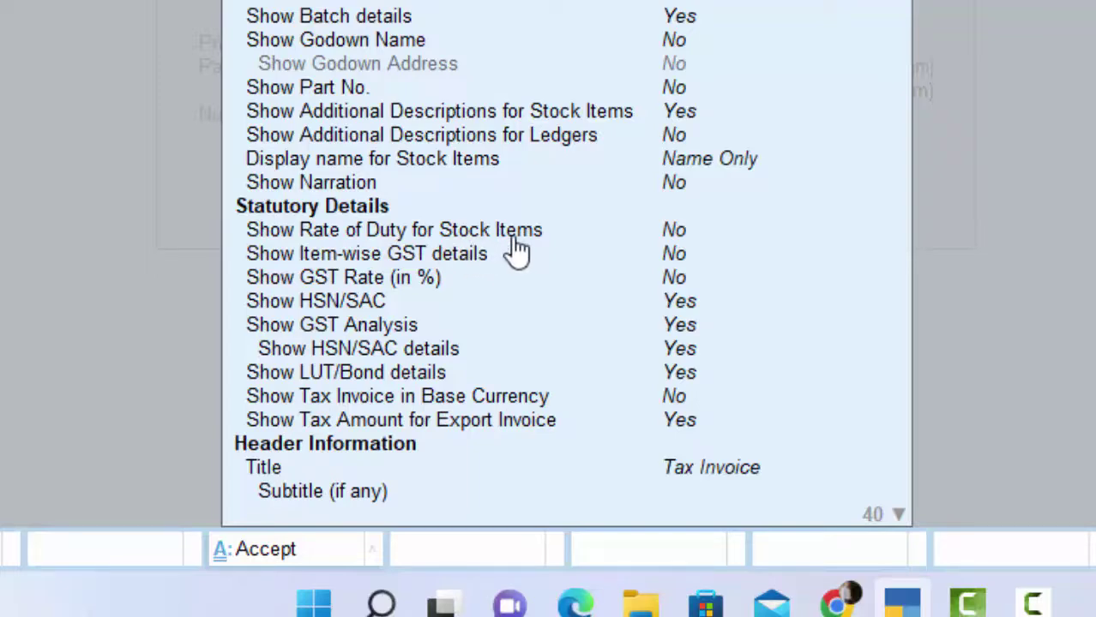
pyautogui.click(671, 264)
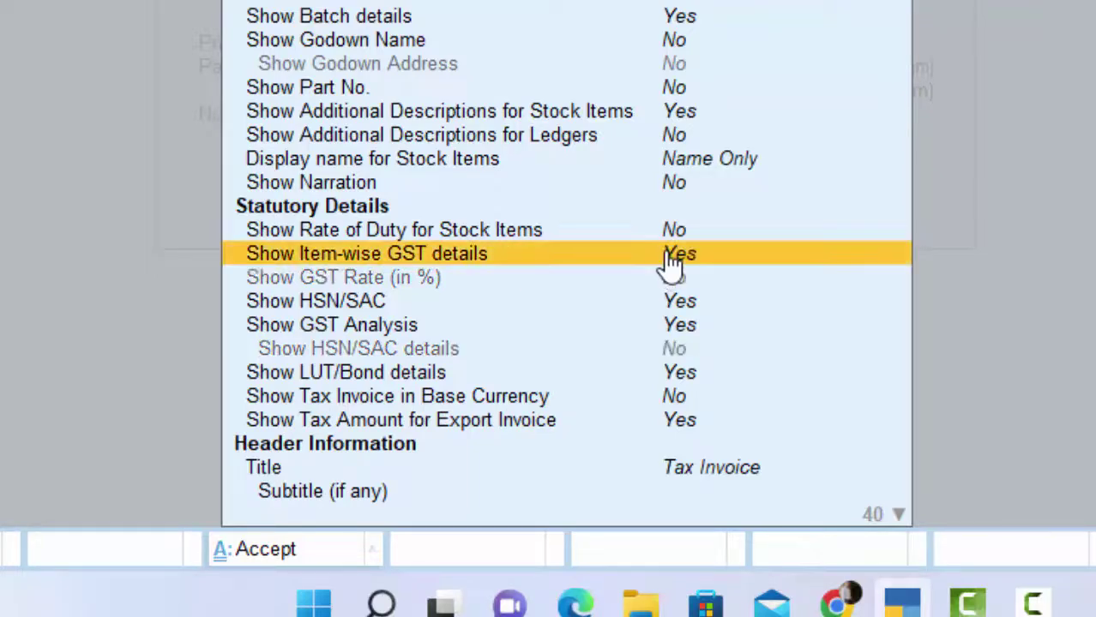
pyautogui.hotkey('ctrl', 'a')
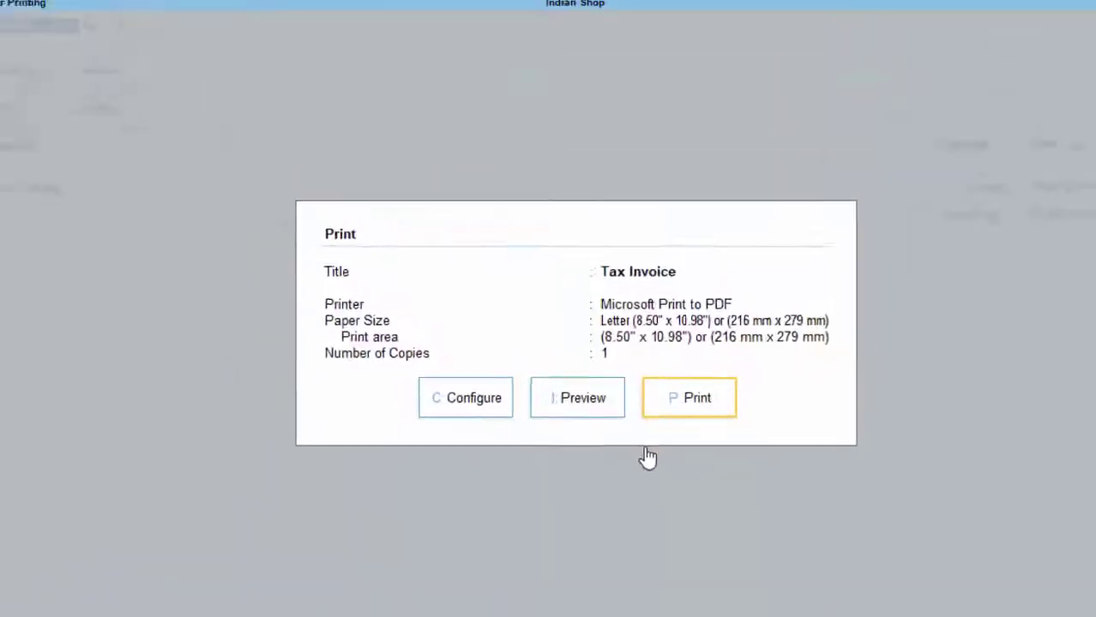
pyautogui.press('i')
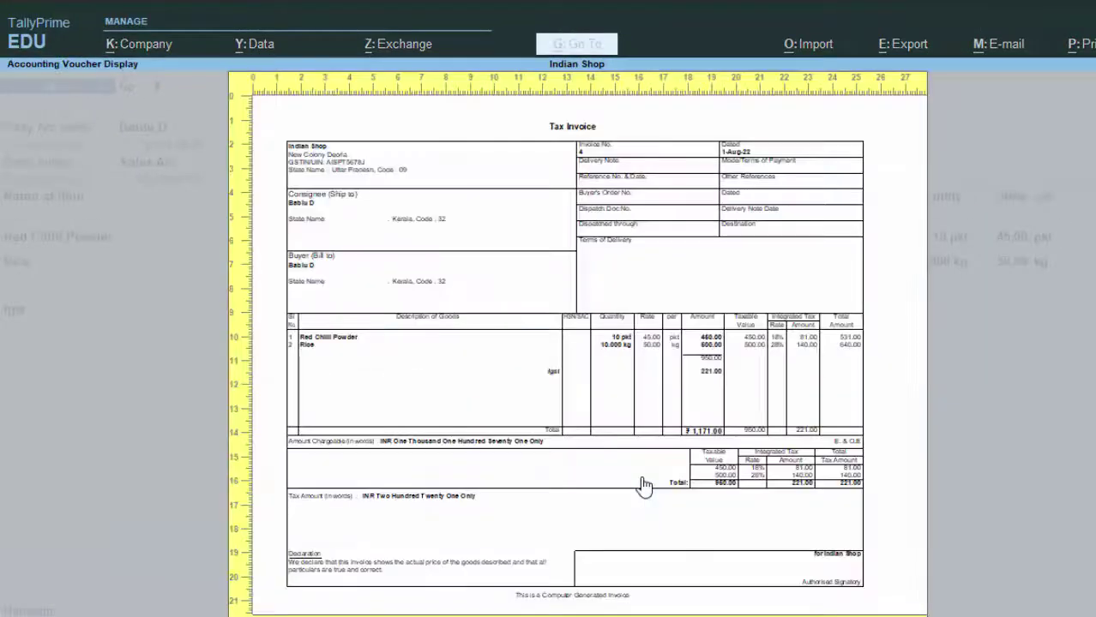